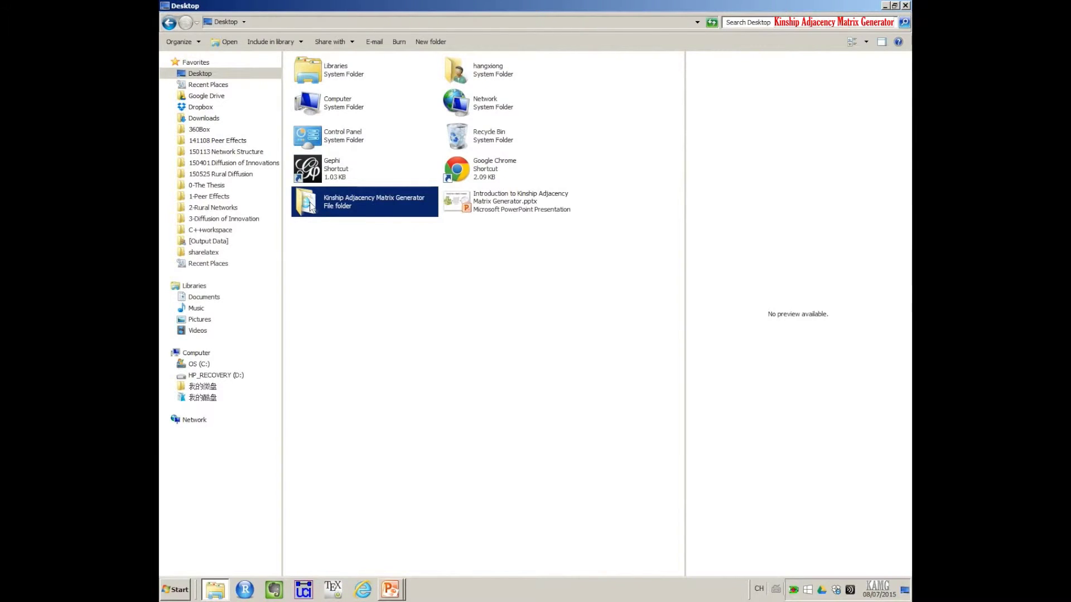
Open the Kinship Adjacency Matrix Generator folder and examine the contents of its css and js subfolders.
{"action": "double_click", "coordinate": [310, 201]}
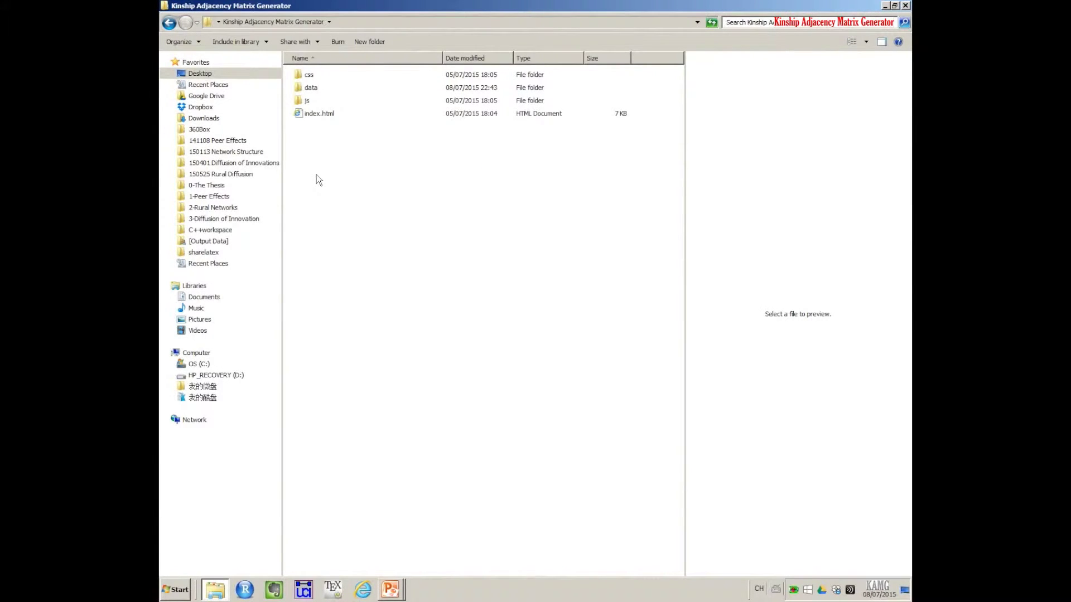
{"action": "double_click", "coordinate": [310, 76]}
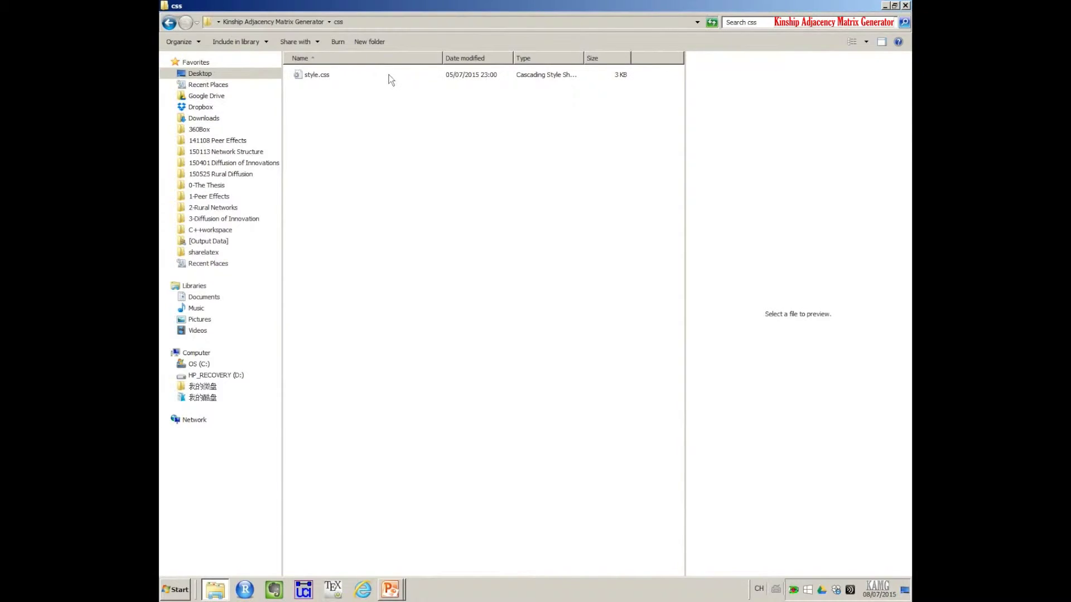
{"action": "left_click", "coordinate": [167, 23]}
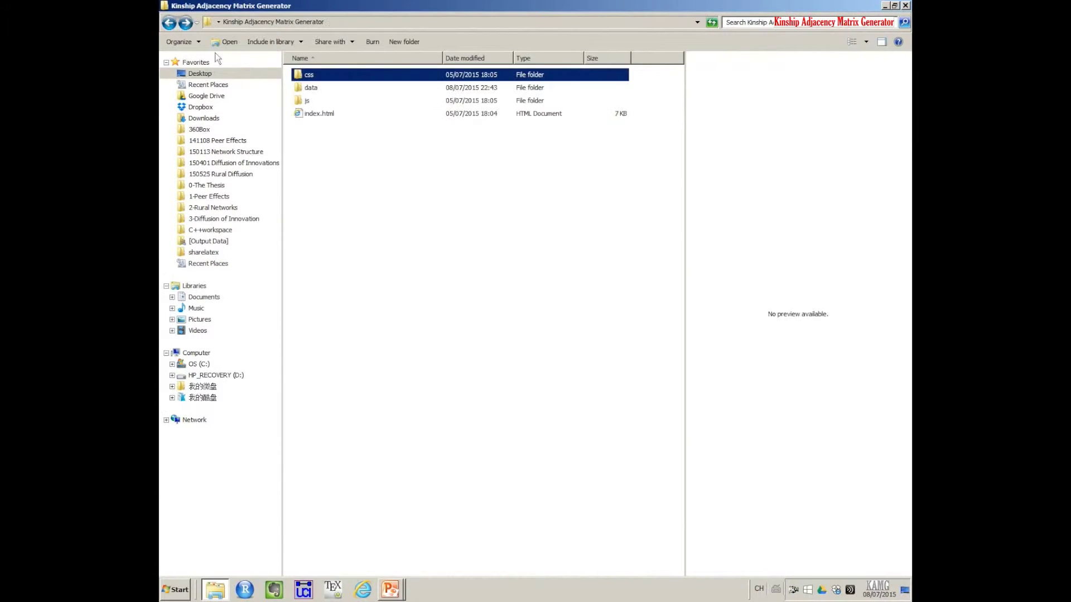
{"action": "double_click", "coordinate": [307, 100]}
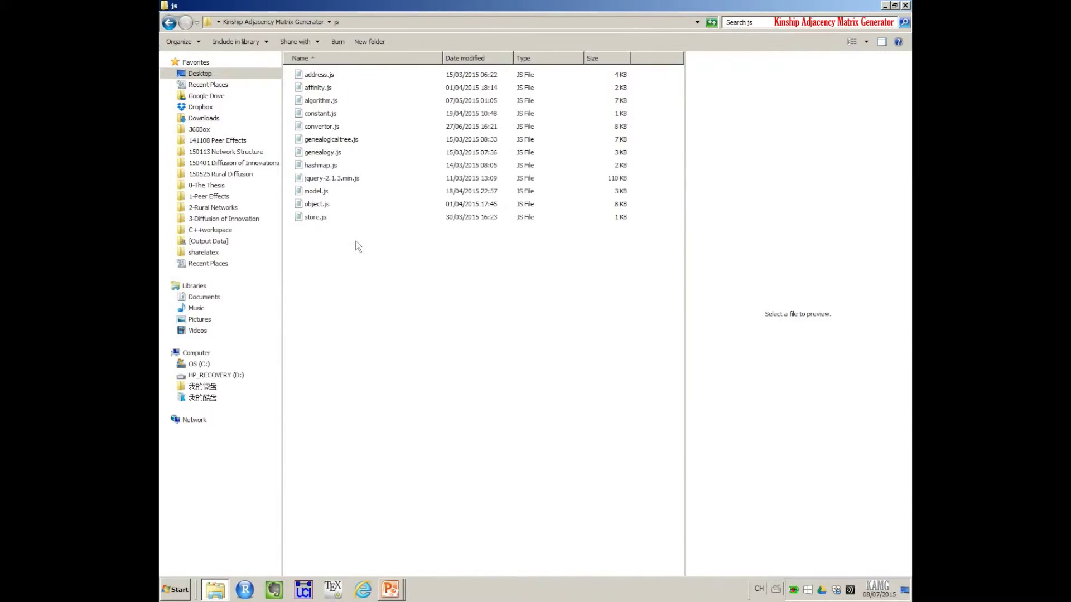
{"action": "left_click", "coordinate": [168, 24]}
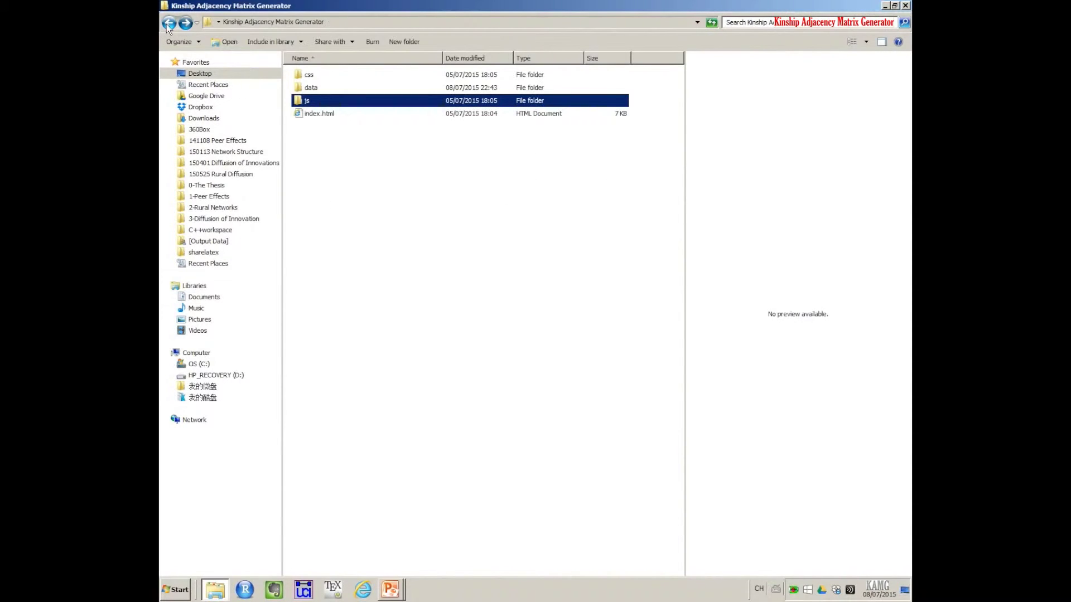
Open the data folder and go through its four GED family files one by one.
{"action": "left_click", "coordinate": [316, 89]}
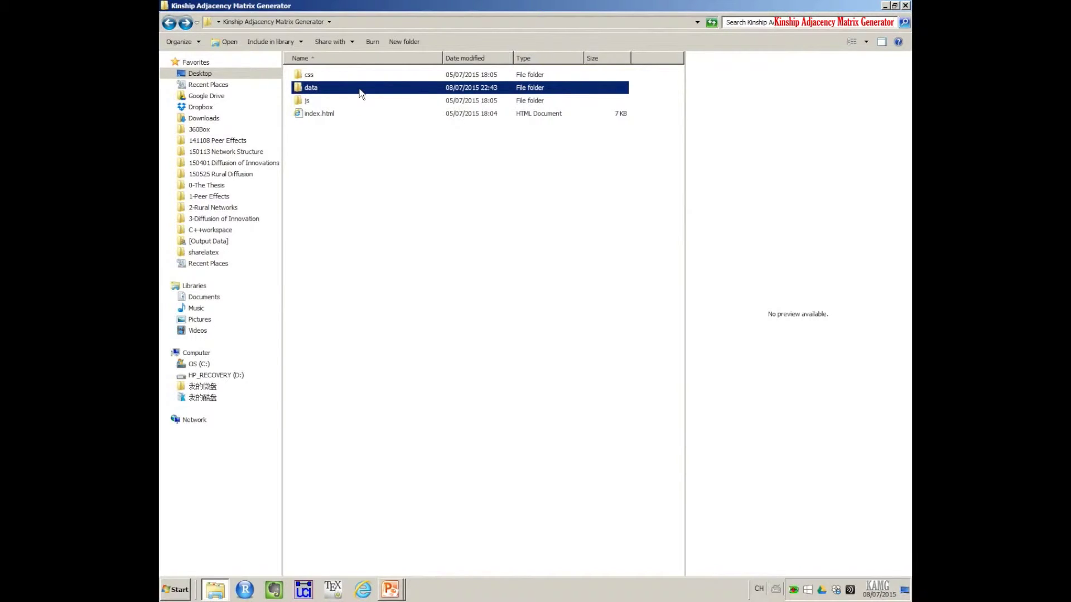
{"action": "double_click", "coordinate": [323, 90]}
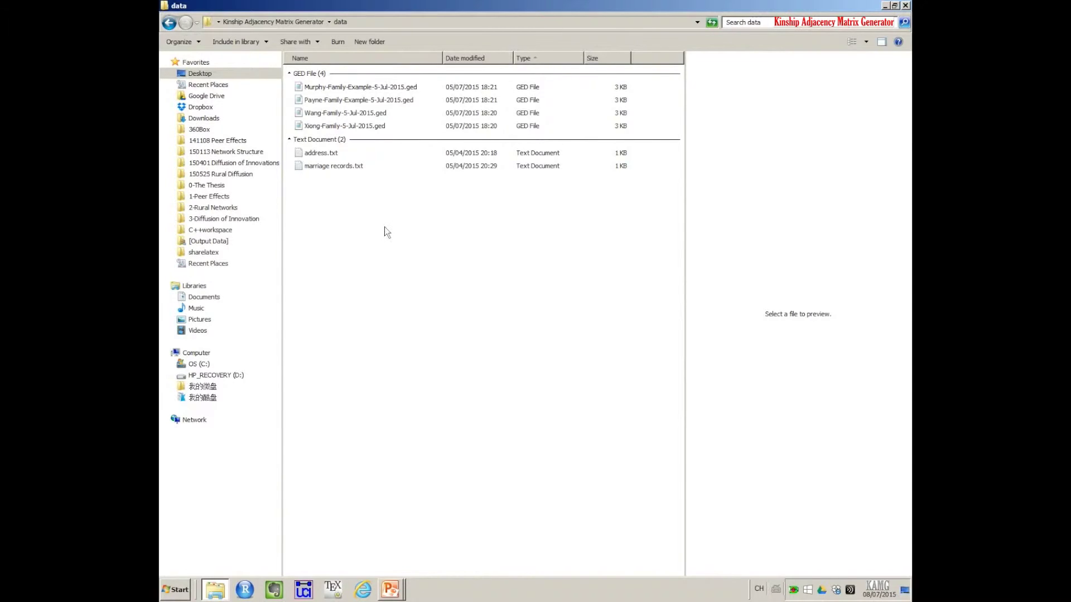
{"action": "left_click", "coordinate": [415, 89]}
{"action": "left_click", "coordinate": [407, 100]}
{"action": "left_click", "coordinate": [404, 113]}
{"action": "left_click", "coordinate": [401, 126]}
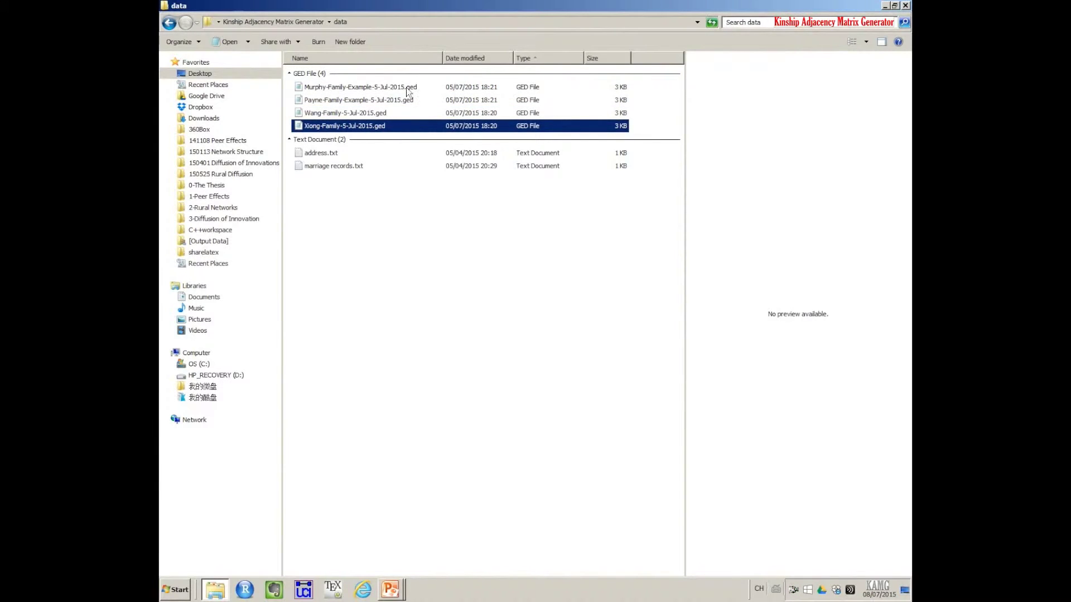
{"action": "left_click", "coordinate": [408, 89]}
{"action": "left_click", "coordinate": [405, 102]}
{"action": "left_click", "coordinate": [400, 115]}
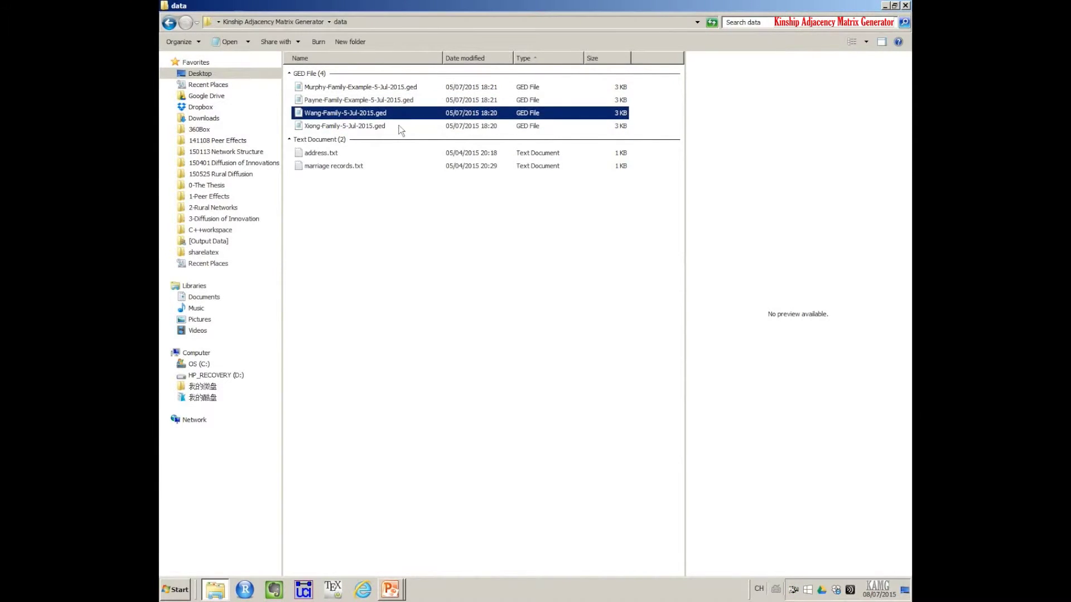
{"action": "left_click", "coordinate": [399, 127]}
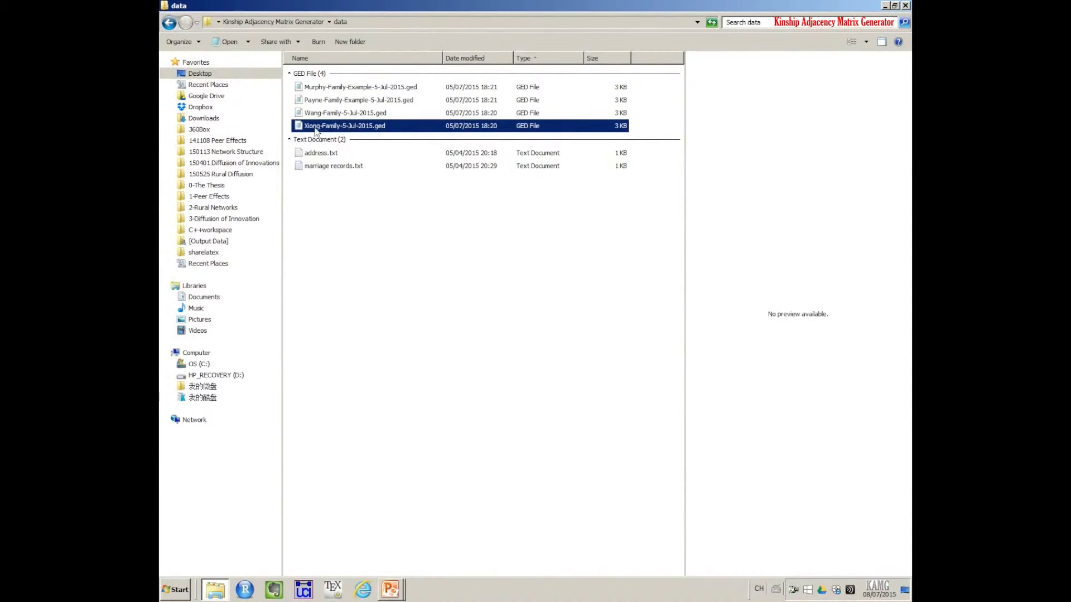
Open Xiong-Family-5-Jul-2015.ged in Notepad, read through its records to the end, and close it.
{"action": "double_click", "coordinate": [371, 127]}
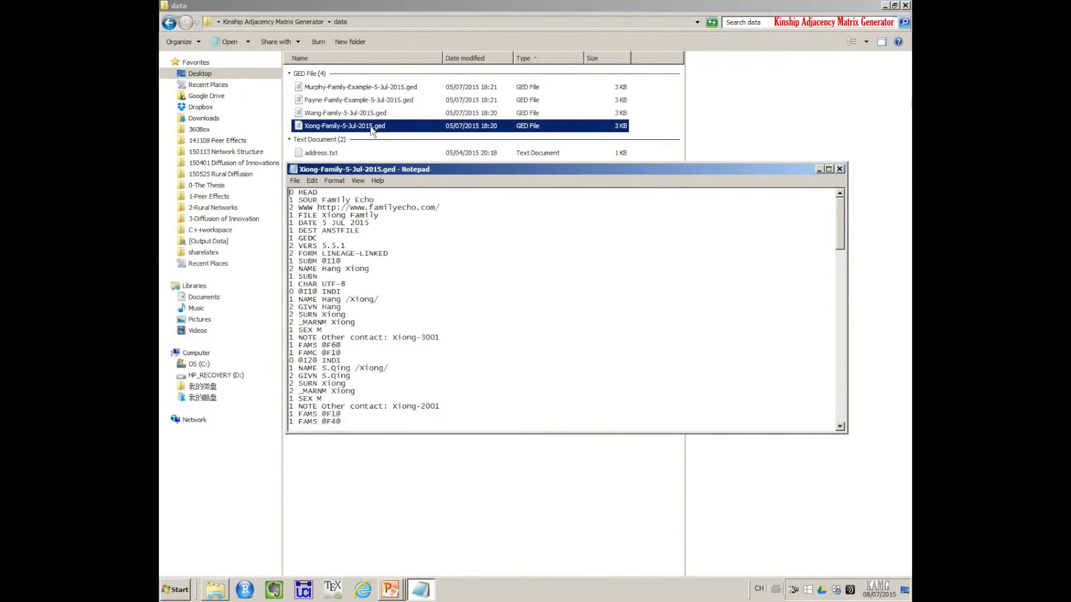
{"action": "left_click", "coordinate": [840, 169]}
{"action": "left_click", "coordinate": [508, 192]}
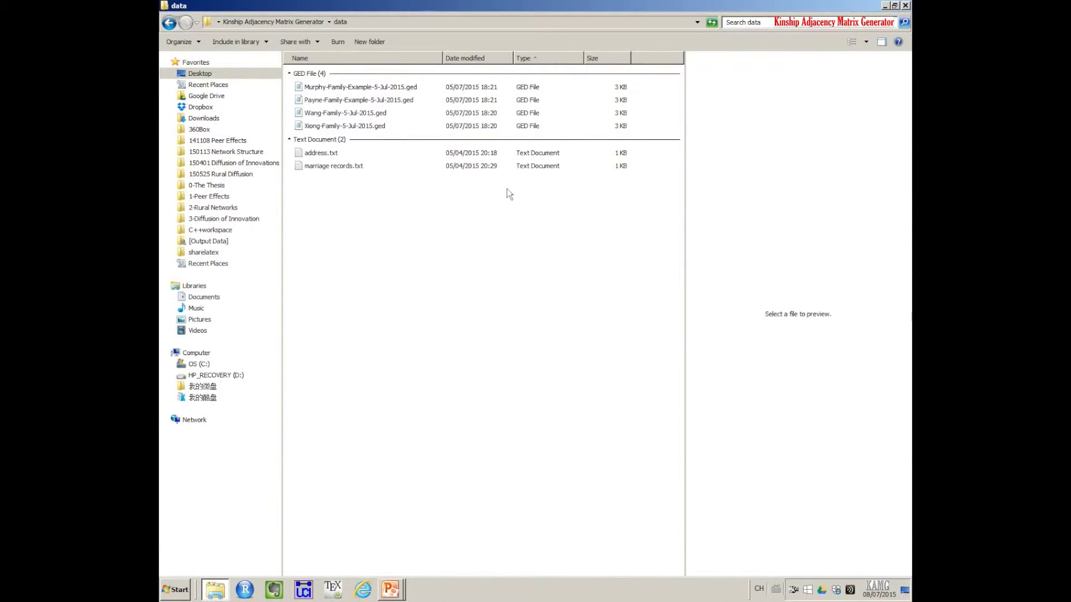
{"action": "left_click", "coordinate": [379, 127]}
{"action": "double_click", "coordinate": [378, 127]}
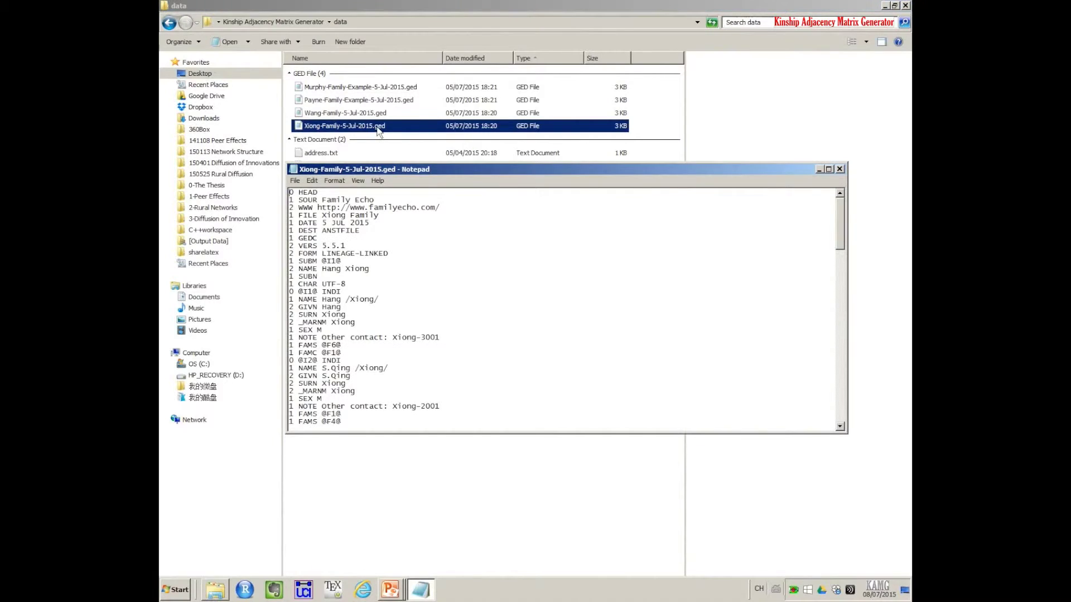
{"action": "scroll", "coordinate": [493, 334], "scroll_direction": "down", "scroll_amount": 20}
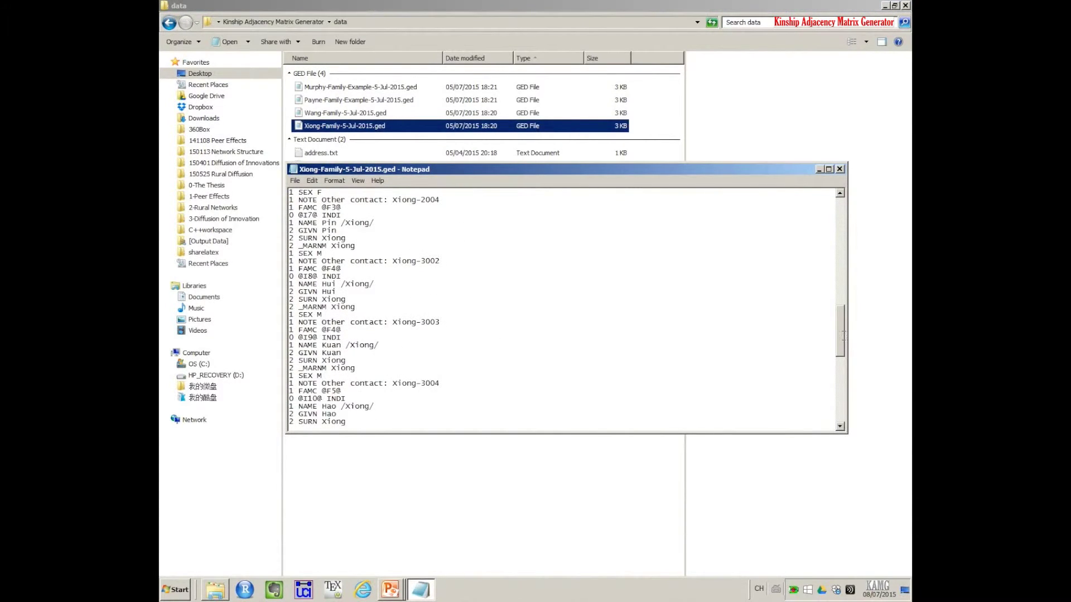
{"action": "left_click_drag", "start_coordinate": [840, 334], "coordinate": [847, 432]}
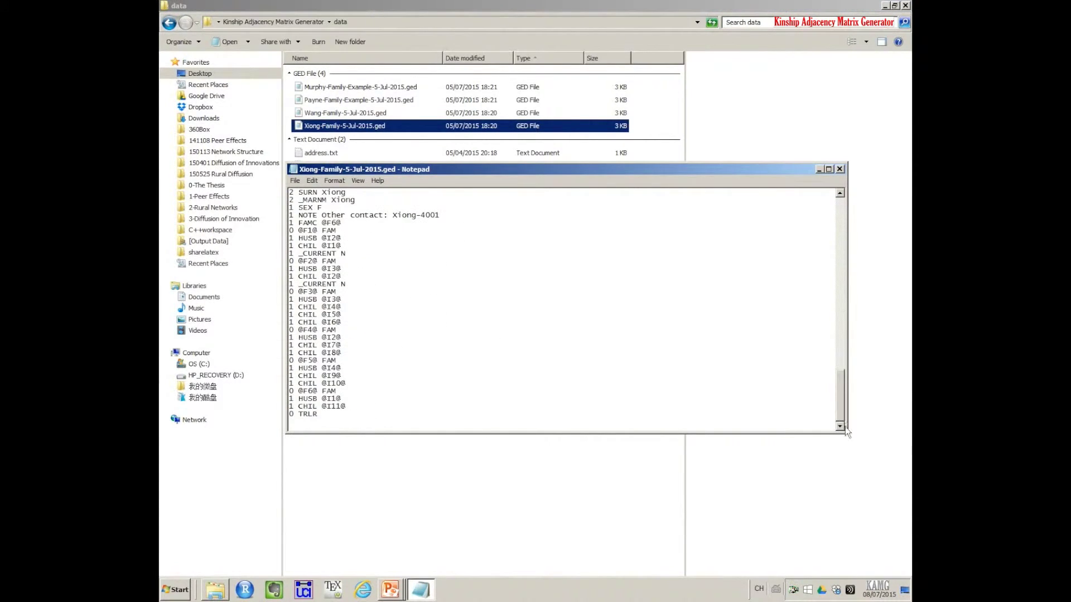
{"action": "left_click", "coordinate": [839, 169]}
{"action": "left_click", "coordinate": [421, 243]}
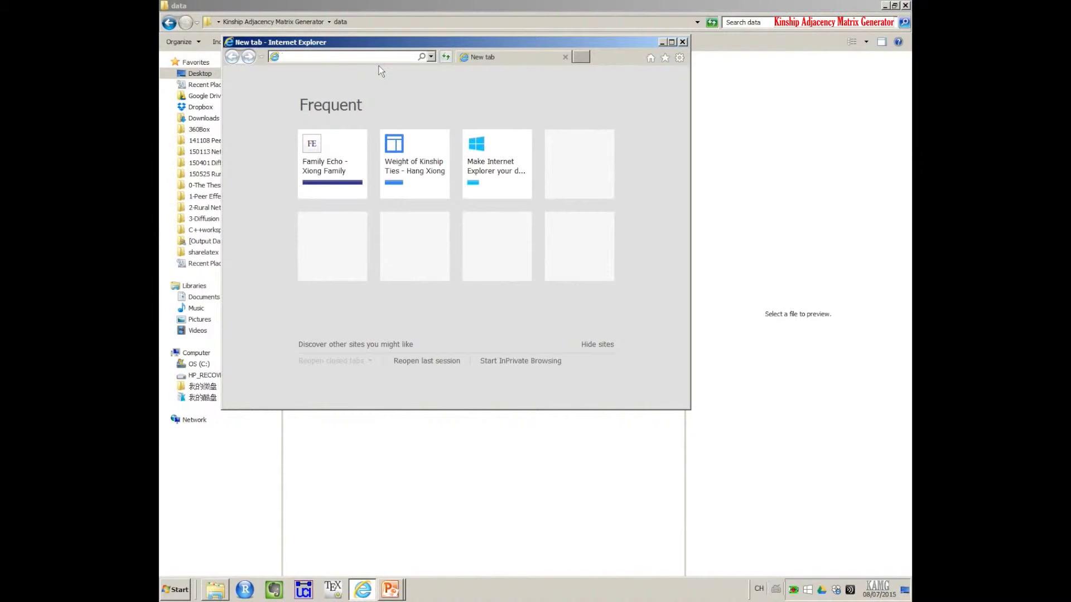
Load familyecho.com in Internet Explorer and maximize the browser window.
{"action": "type", "text": "familyecho.com/"}
{"action": "key", "text": "Return"}
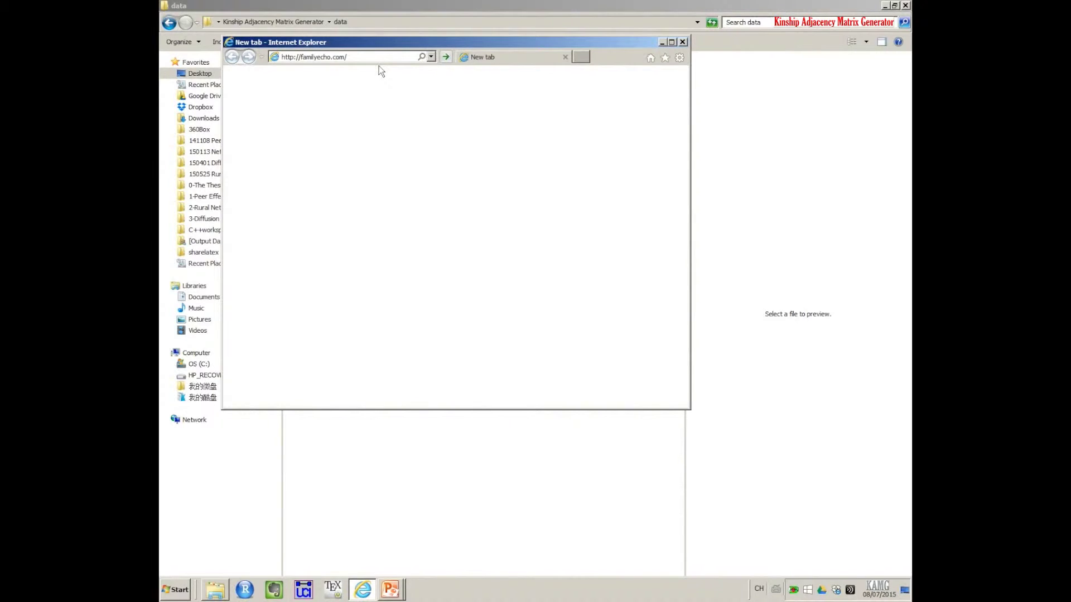
{"action": "left_click", "coordinate": [446, 57]}
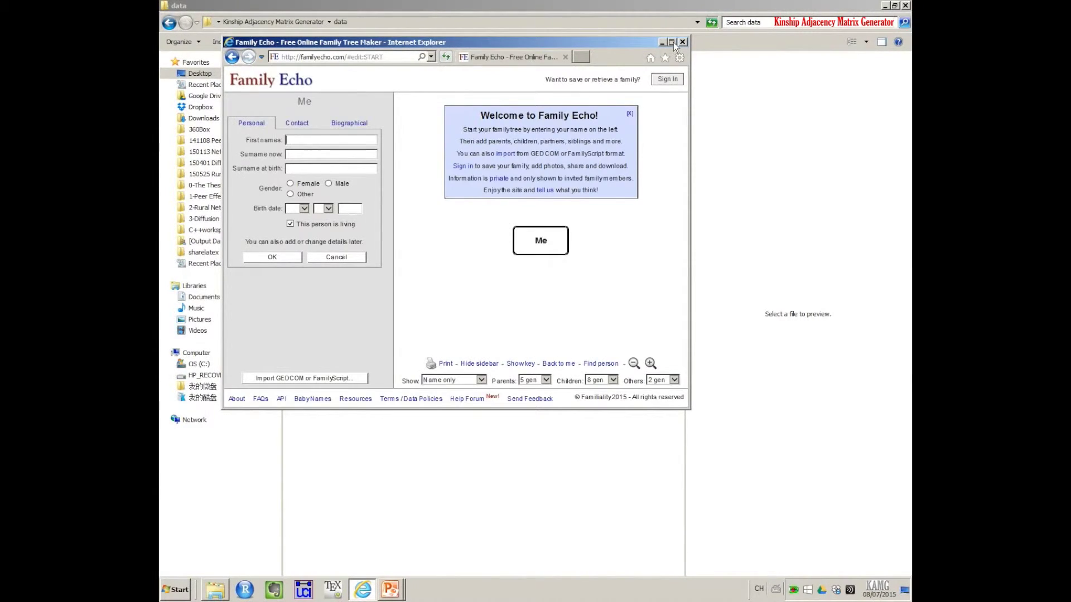
{"action": "left_click", "coordinate": [673, 41]}
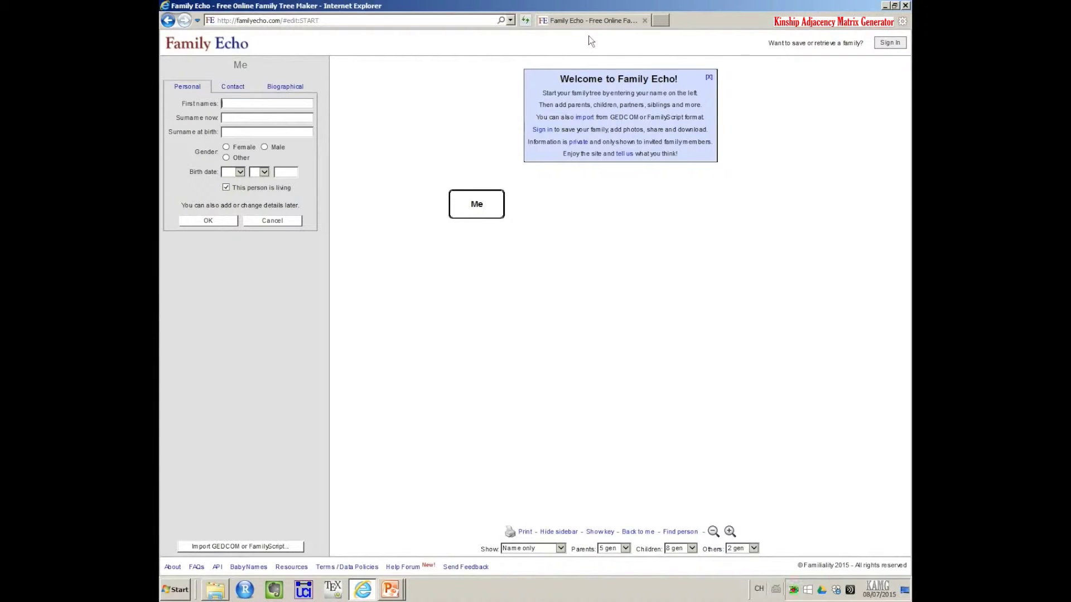
Sign in to the existing Family Echo account using the saved username.
{"action": "left_click", "coordinate": [878, 44]}
{"action": "left_click", "coordinate": [540, 359]}
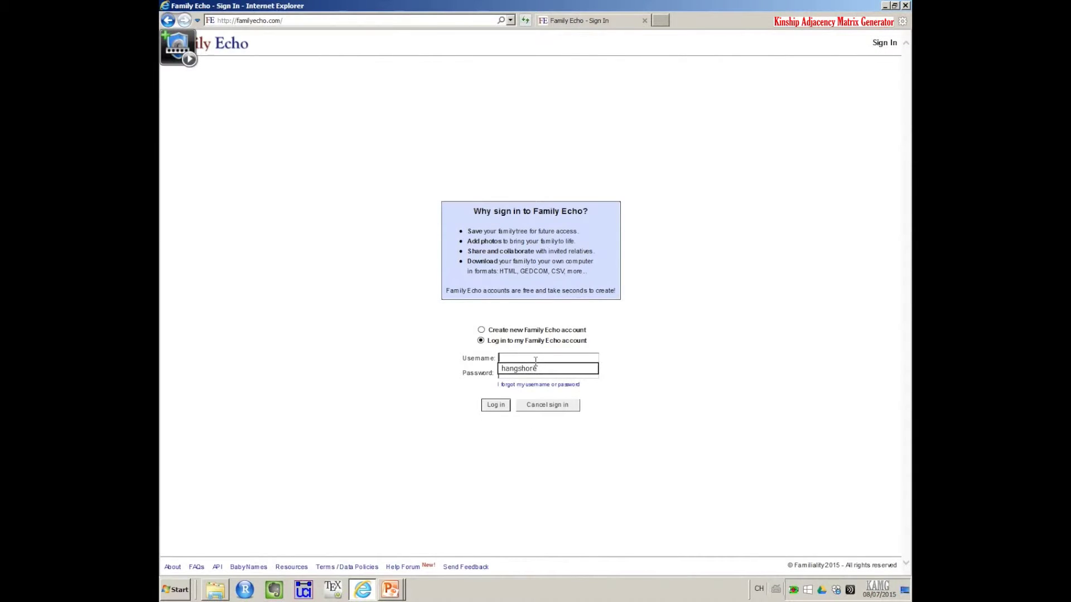
{"action": "left_click", "coordinate": [534, 368]}
{"action": "left_click", "coordinate": [495, 405]}
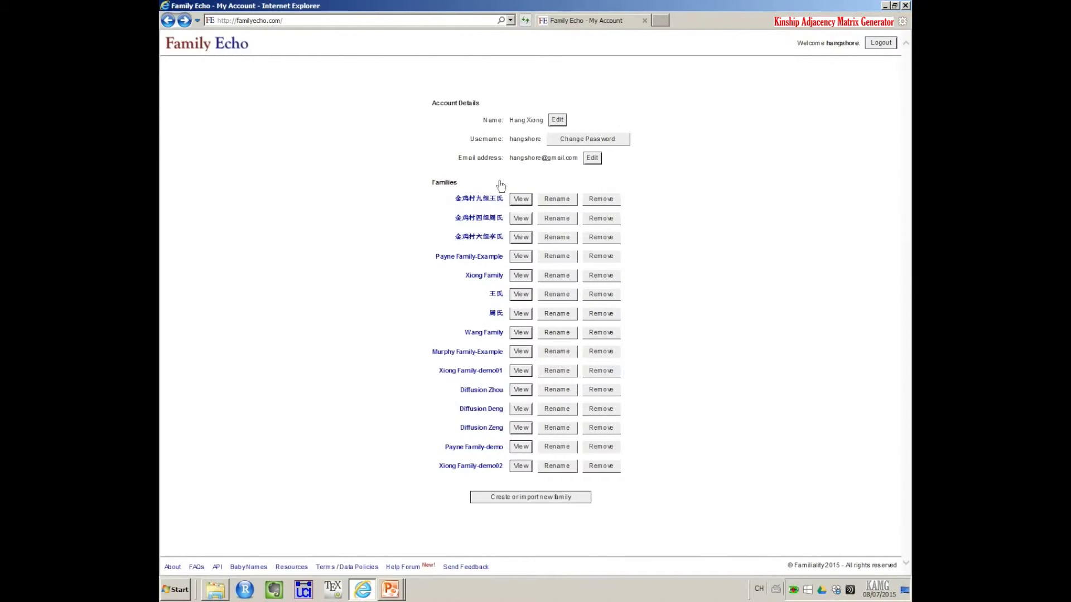
Open the Xiong Family tree from the account's family list and select the topmost ancestor.
{"action": "left_click", "coordinate": [526, 278]}
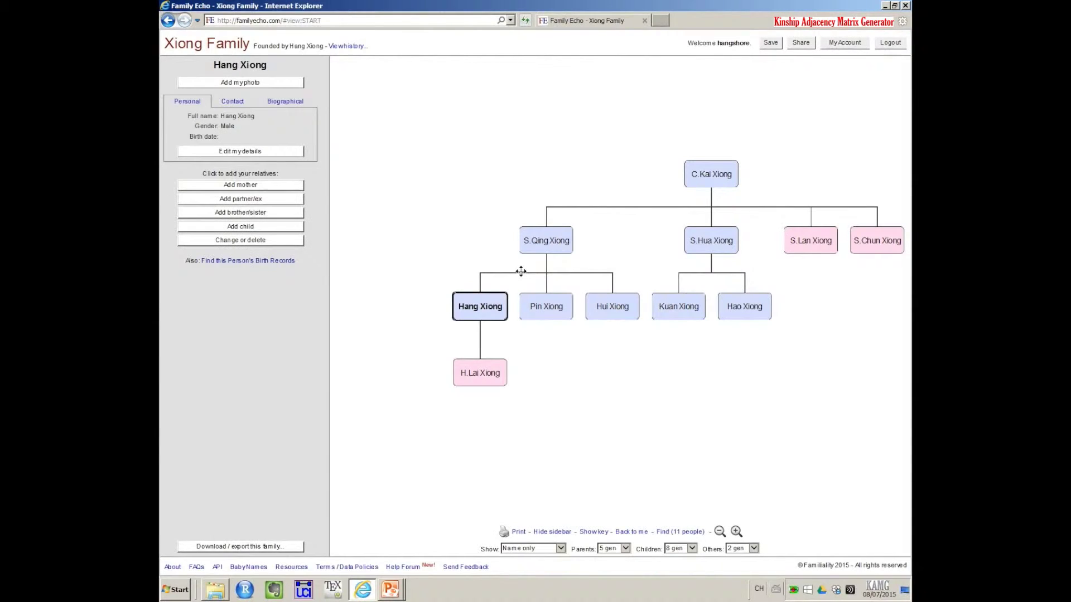
{"action": "left_click", "coordinate": [710, 173]}
{"action": "left_click", "coordinate": [638, 287]}
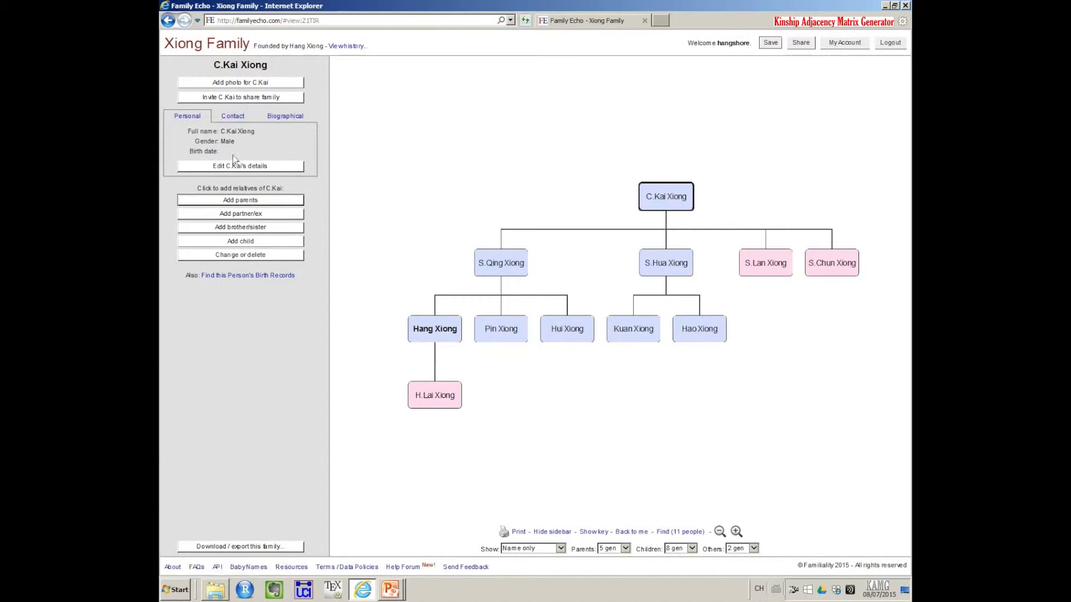
Examine the topmost ancestor's personal and contact details, including their edit forms, without changing anything.
{"action": "left_click", "coordinate": [233, 115]}
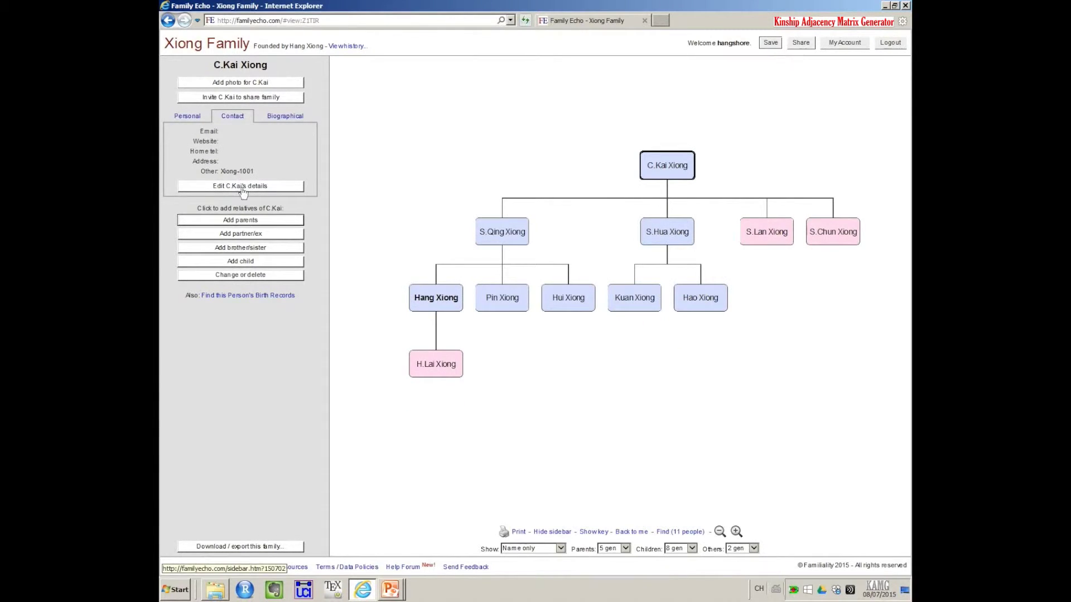
{"action": "left_click", "coordinate": [190, 116]}
{"action": "left_click", "coordinate": [673, 165]}
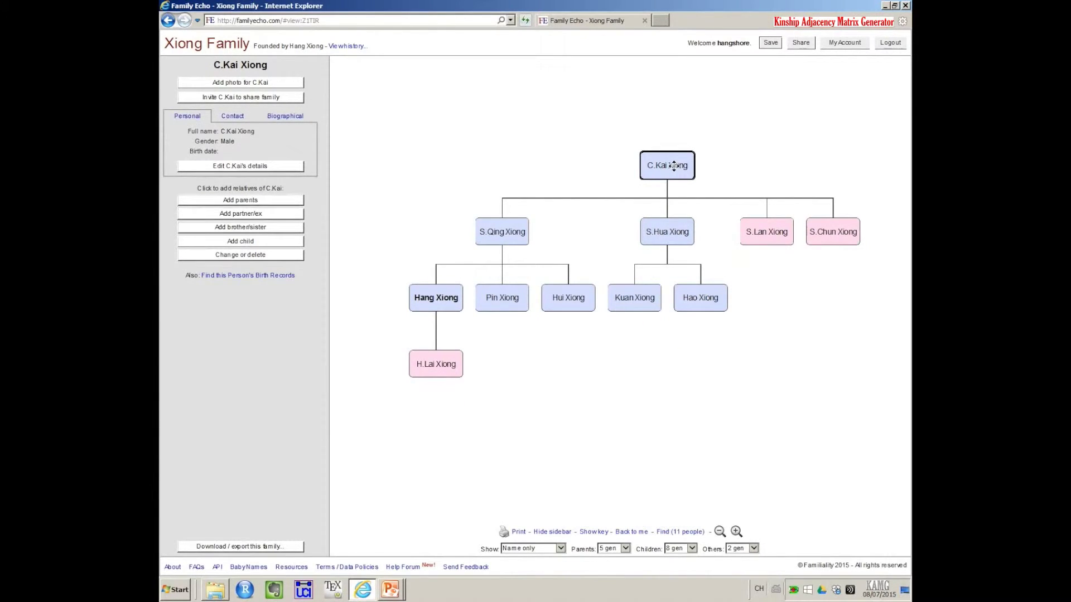
{"action": "left_click", "coordinate": [231, 167]}
{"action": "left_click", "coordinate": [291, 223]}
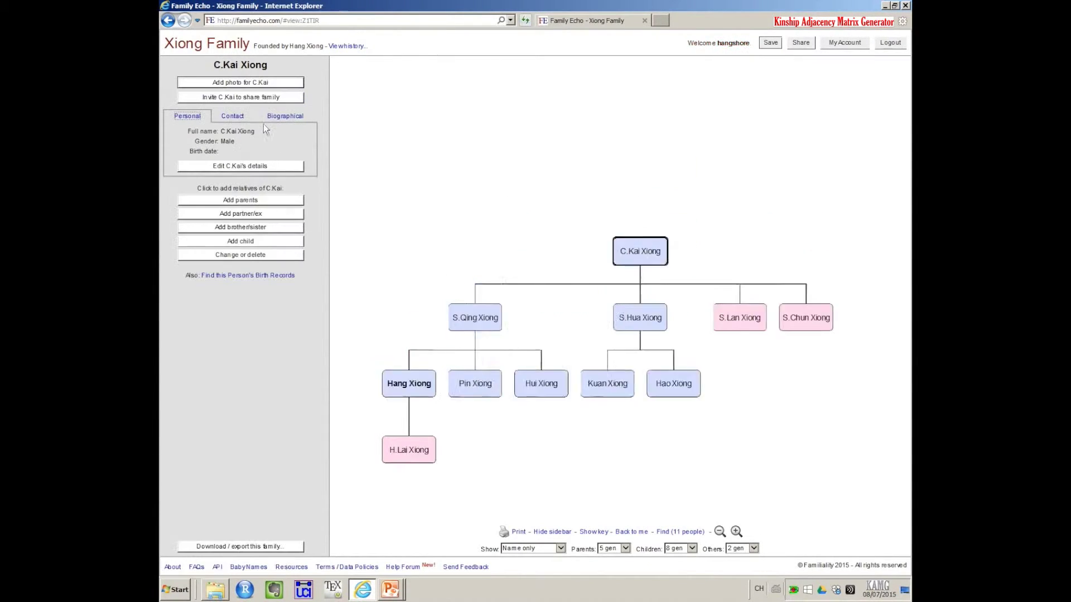
{"action": "left_click", "coordinate": [236, 115]}
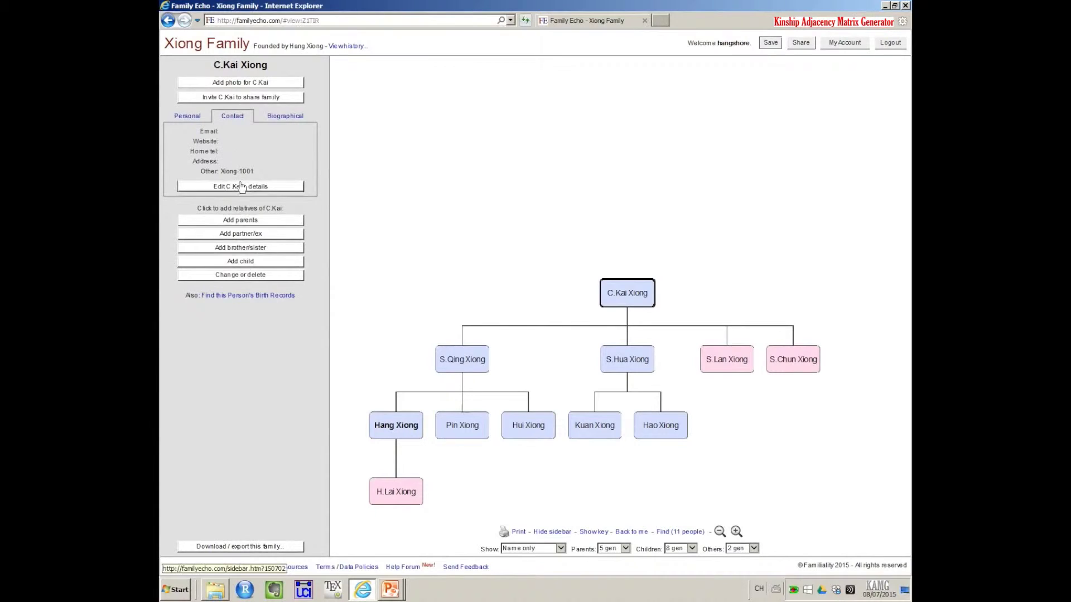
{"action": "left_click", "coordinate": [241, 186]}
{"action": "left_click", "coordinate": [292, 277]}
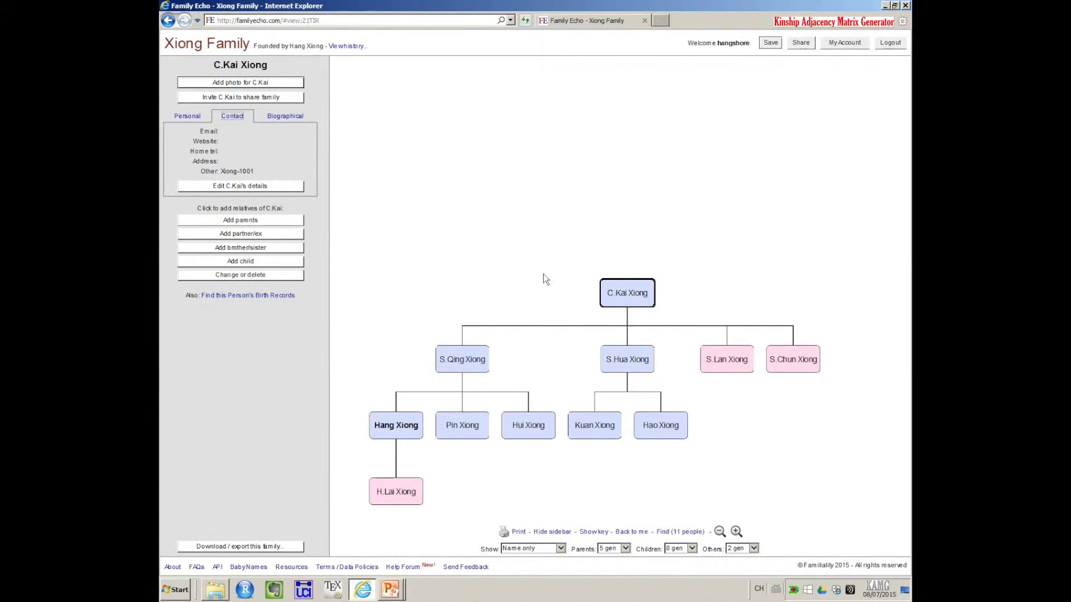
{"action": "left_click", "coordinate": [622, 295]}
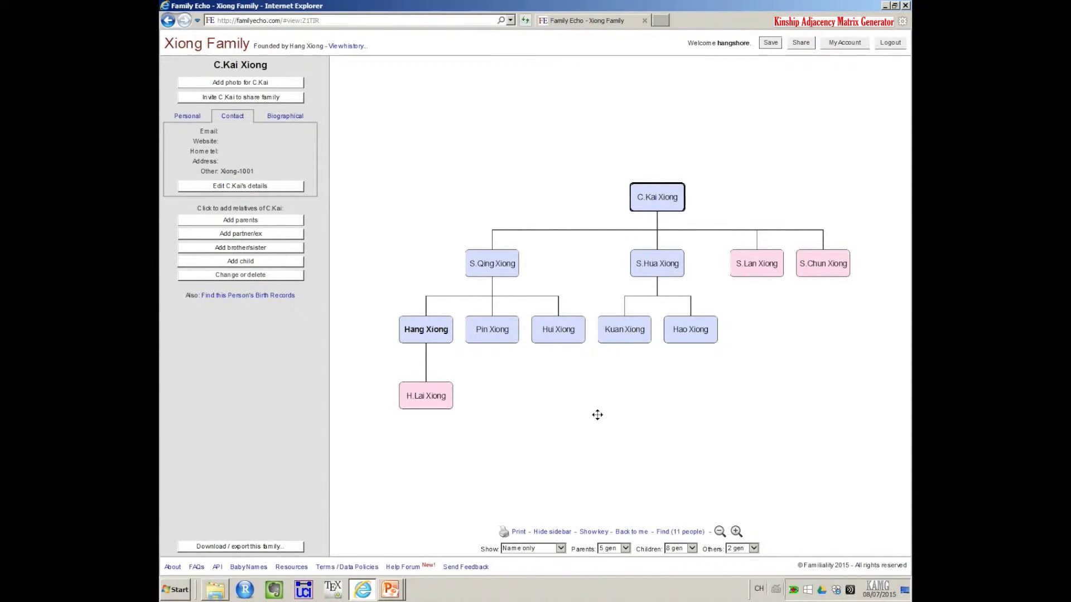
Download the family in GEDCOM format, saving Xiong-Family-8-Jul-2015.ged to the Desktop, and switch back to the data folder in Windows Explorer.
{"action": "left_click", "coordinate": [220, 547]}
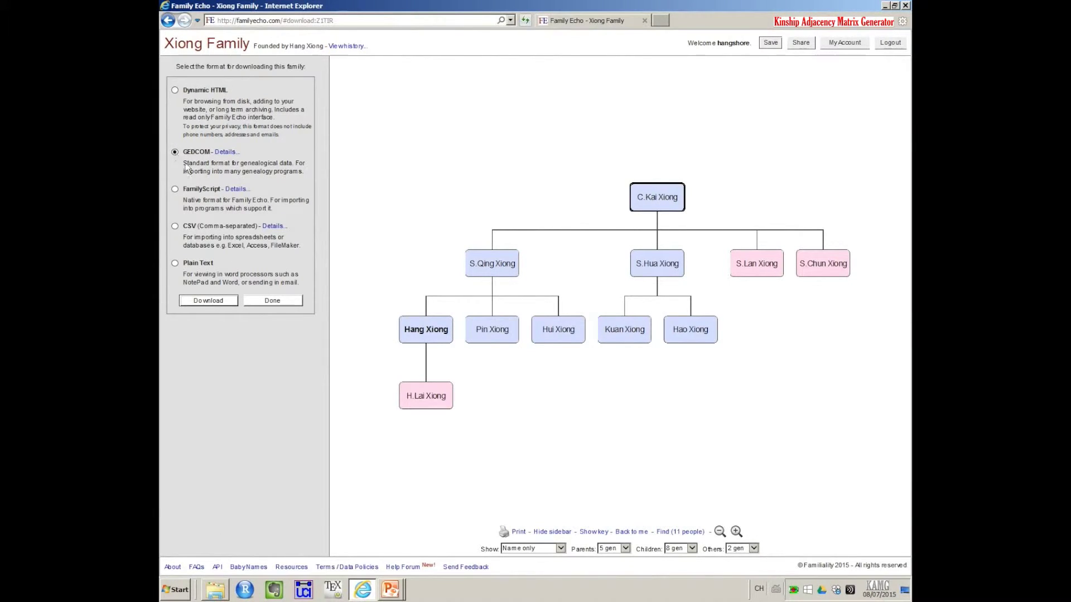
{"action": "left_click", "coordinate": [212, 303]}
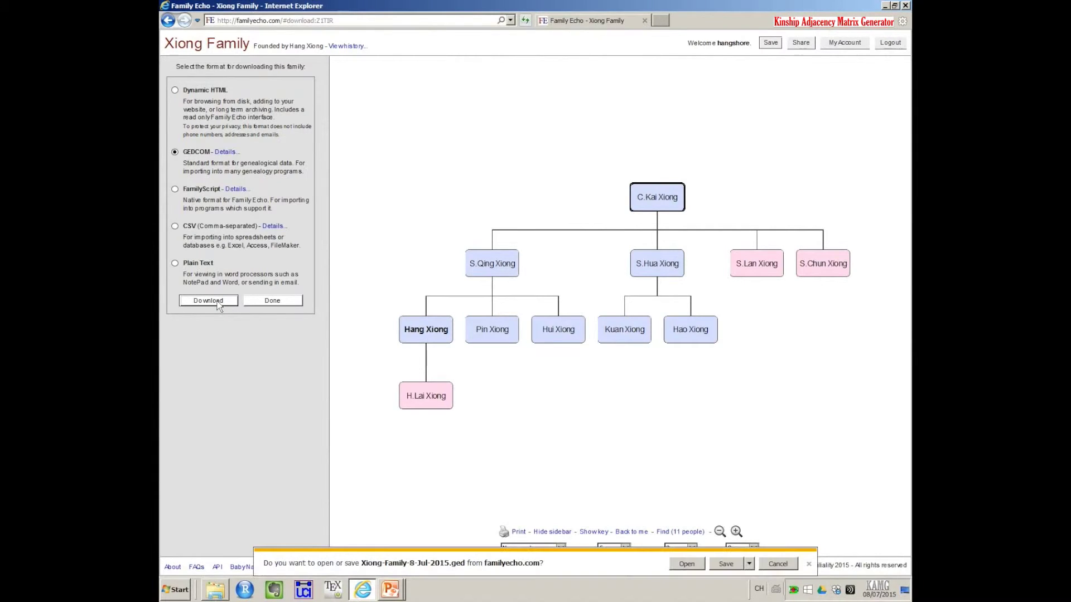
{"action": "left_click", "coordinate": [749, 563]}
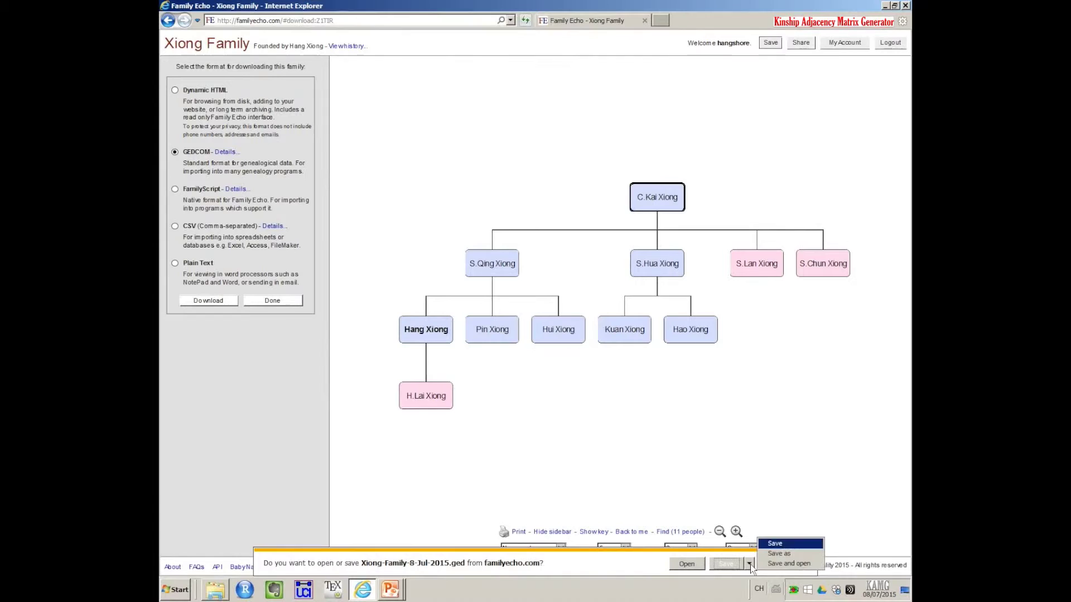
{"action": "left_click", "coordinate": [806, 554]}
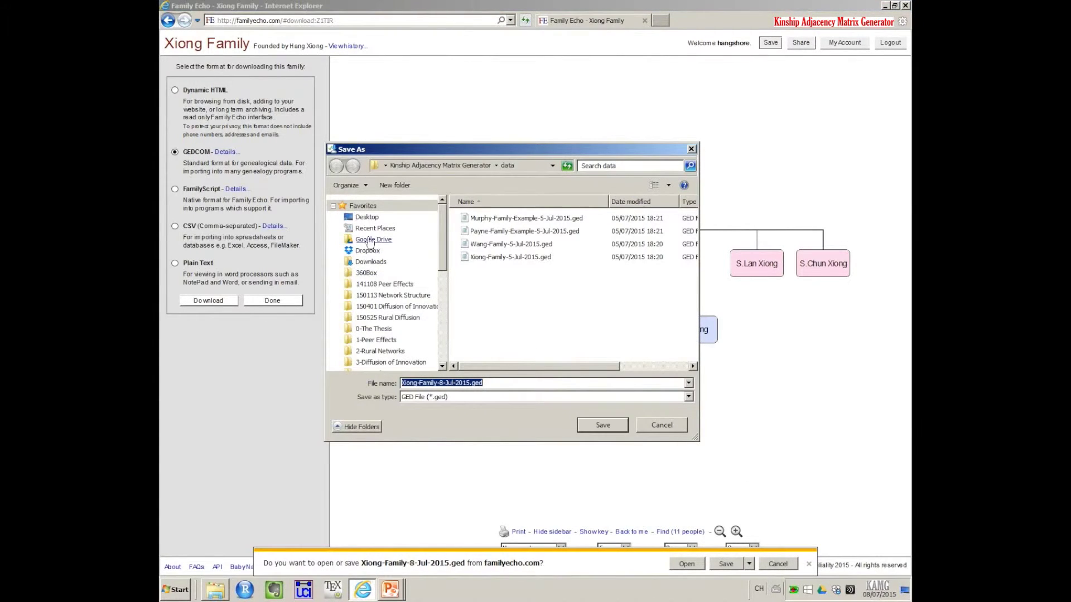
{"action": "left_click", "coordinate": [367, 219]}
{"action": "left_click", "coordinate": [602, 426]}
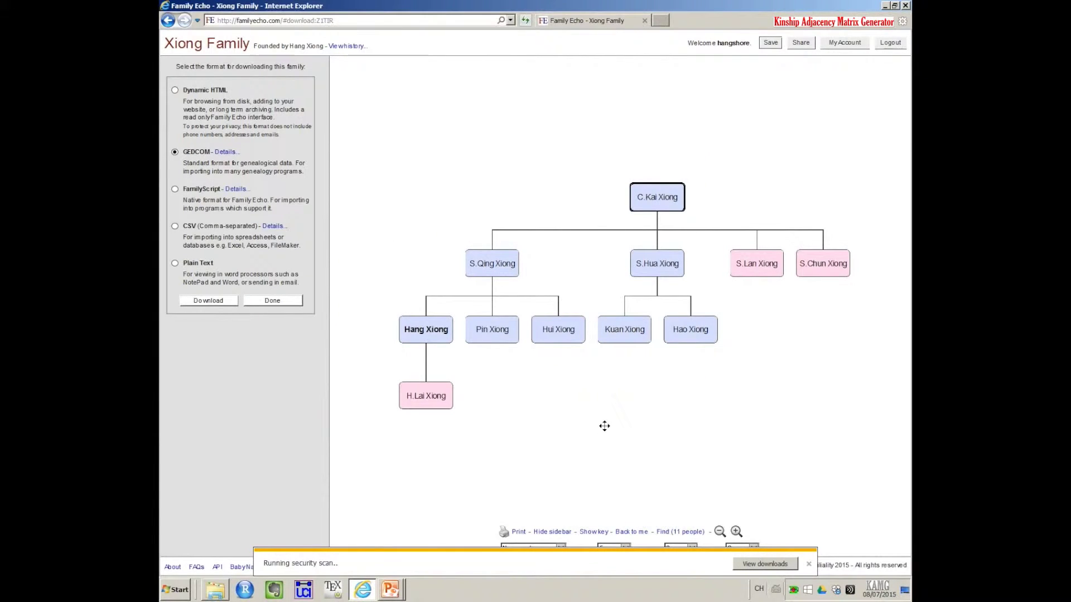
{"action": "key", "text": "alt+Tab"}
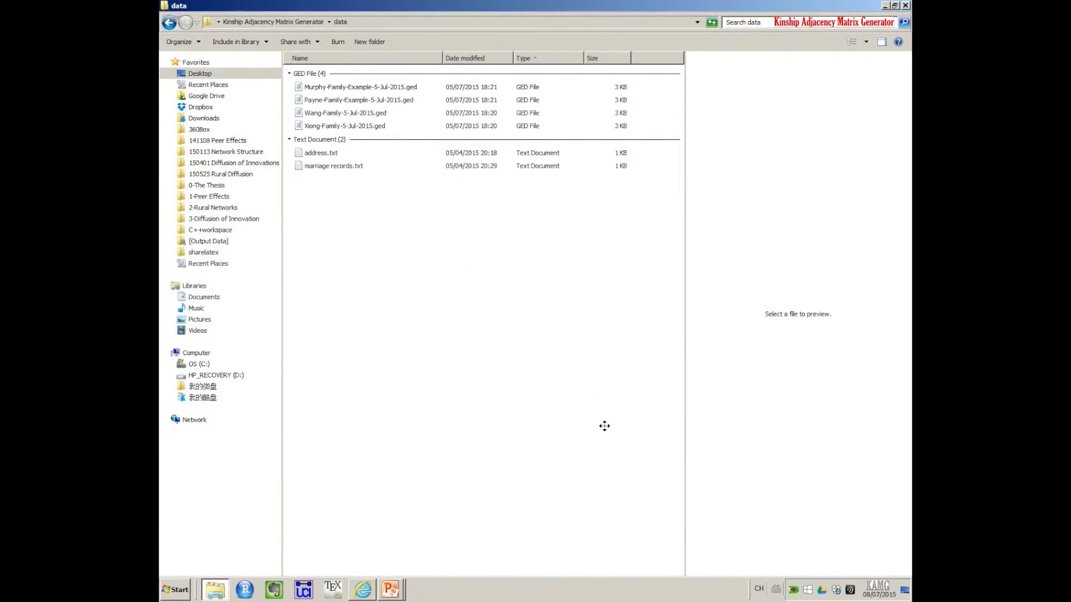
Open the downloaded Xiong-Family-8-Jul-2015.ged from the Desktop, read through its GEDCOM records and close it.
{"action": "left_click", "coordinate": [187, 77]}
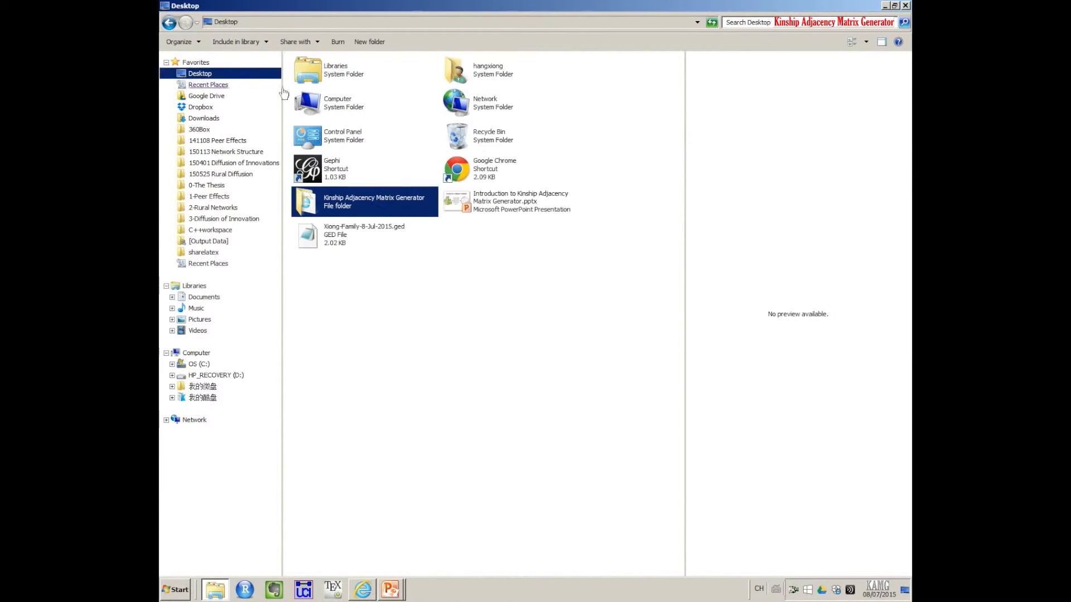
{"action": "double_click", "coordinate": [310, 239]}
{"action": "scroll", "coordinate": [688, 350], "scroll_direction": "down", "scroll_amount": 20}
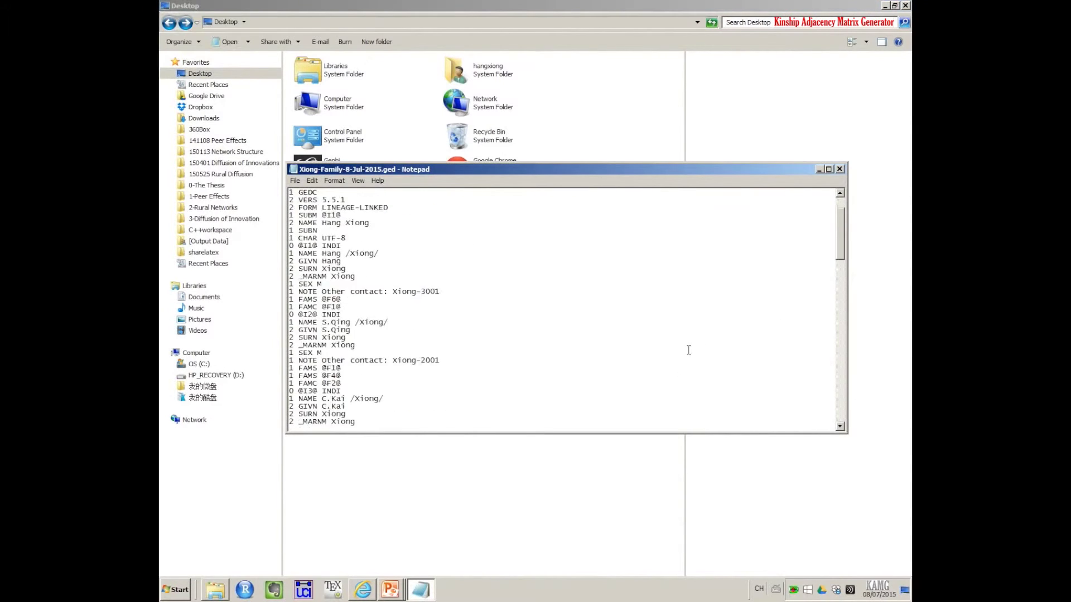
{"action": "scroll", "coordinate": [688, 350], "scroll_direction": "down", "scroll_amount": 15}
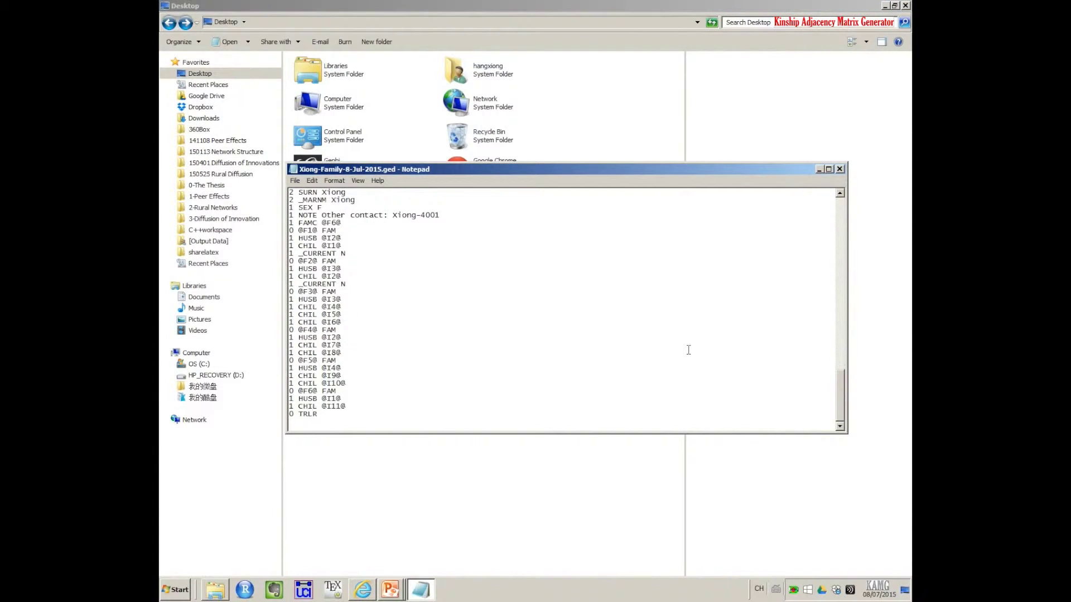
{"action": "scroll", "coordinate": [576, 288], "scroll_direction": "up", "scroll_amount": 15}
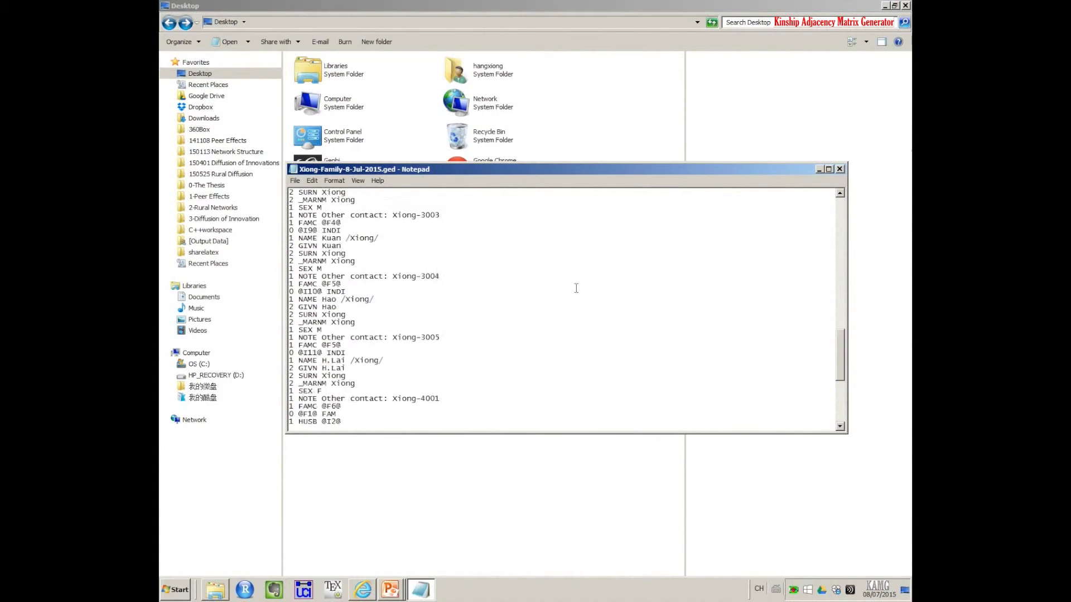
{"action": "scroll", "coordinate": [576, 288], "scroll_direction": "up", "scroll_amount": 20}
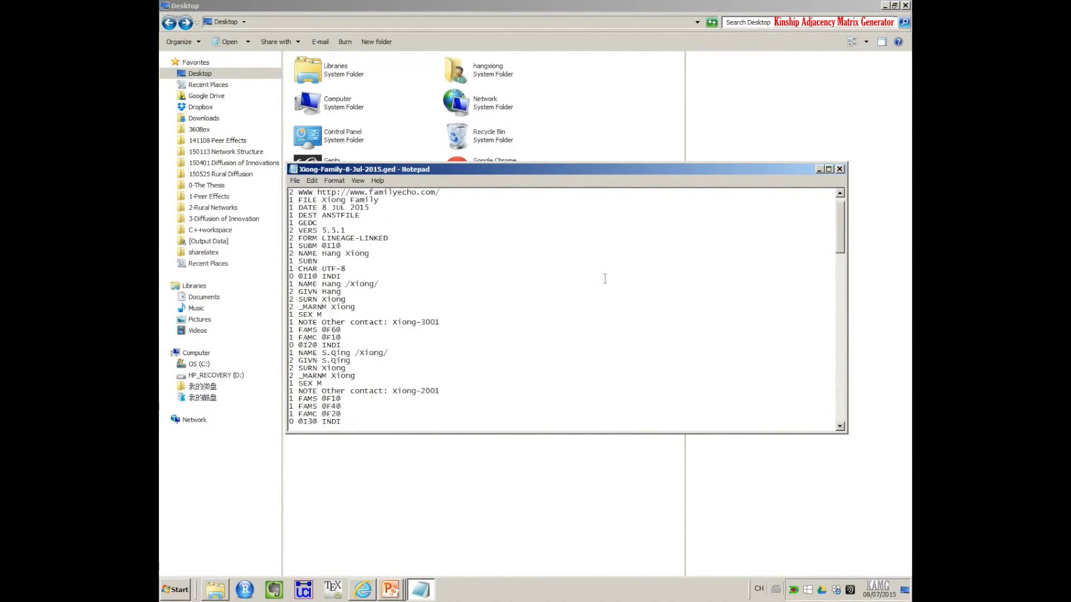
{"action": "left_click", "coordinate": [839, 168]}
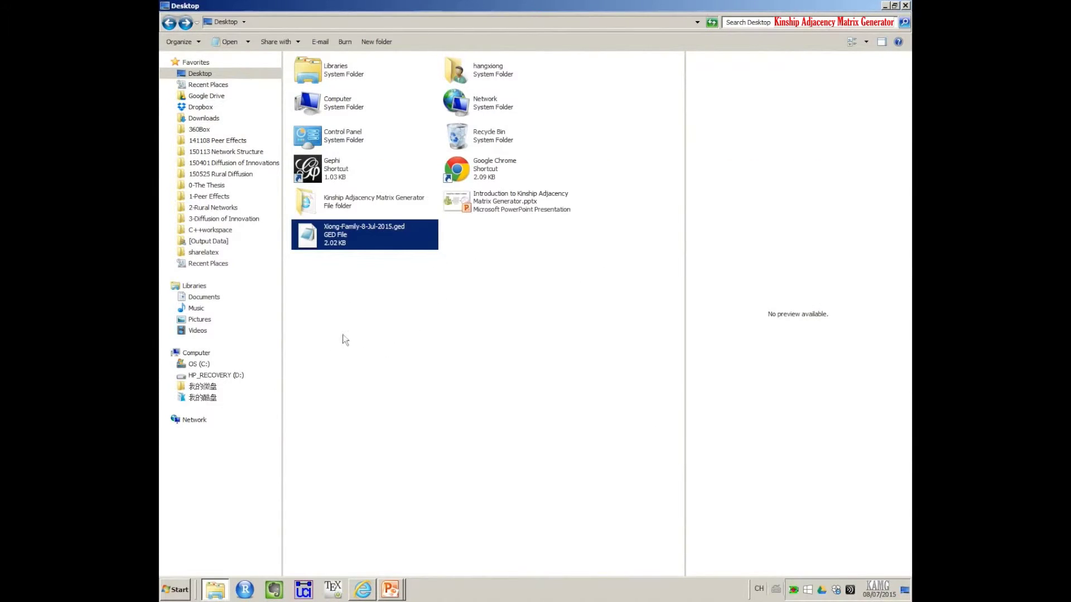
Open the data folder inside Kinship Adjacency Matrix Generator, view the family tree in Family Echo, and return to the folder.
{"action": "double_click", "coordinate": [362, 205]}
{"action": "double_click", "coordinate": [310, 88]}
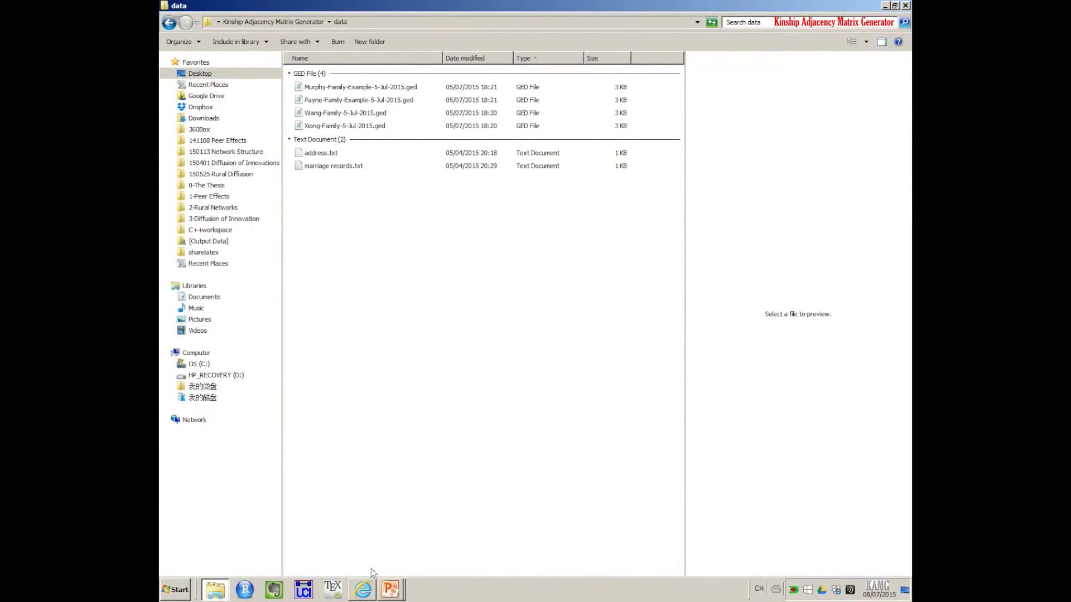
{"action": "left_click", "coordinate": [364, 590]}
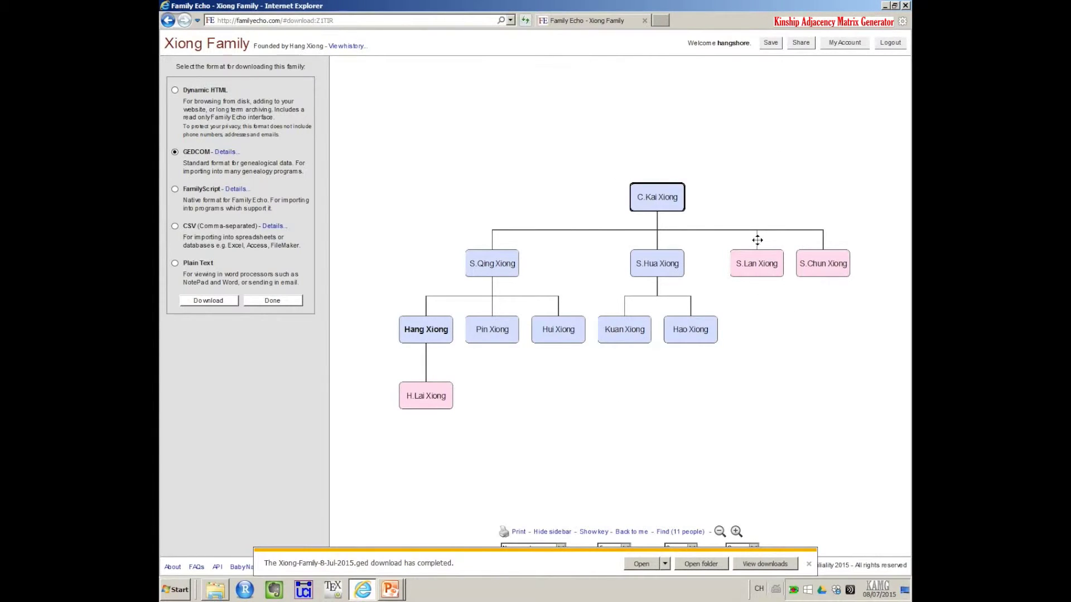
{"action": "key", "text": "alt+Tab"}
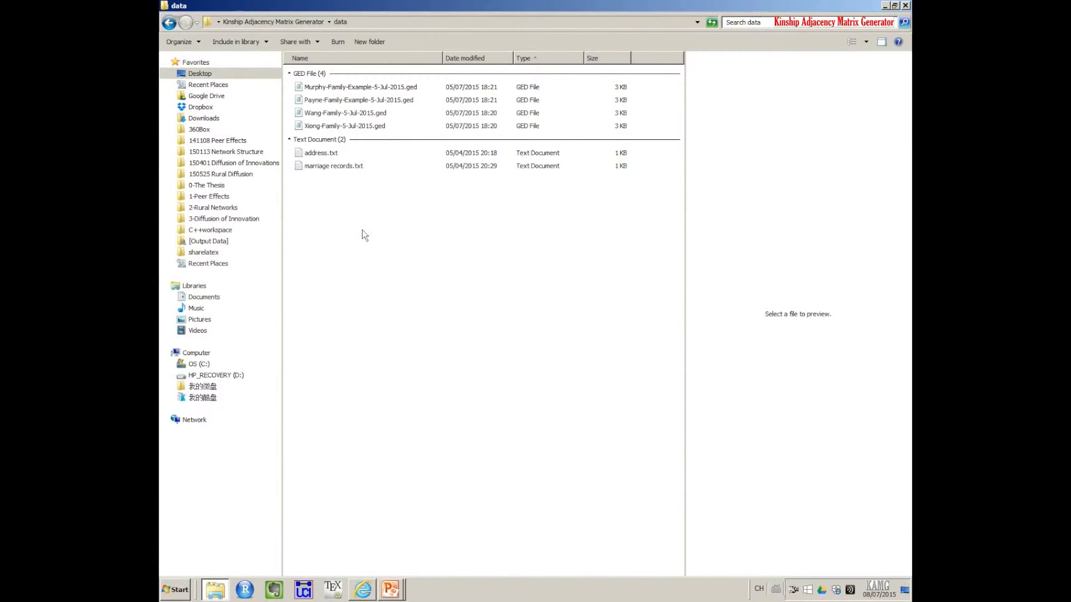
Open address.txt and examine the two address levels and the family name in its first line.
{"action": "double_click", "coordinate": [321, 154]}
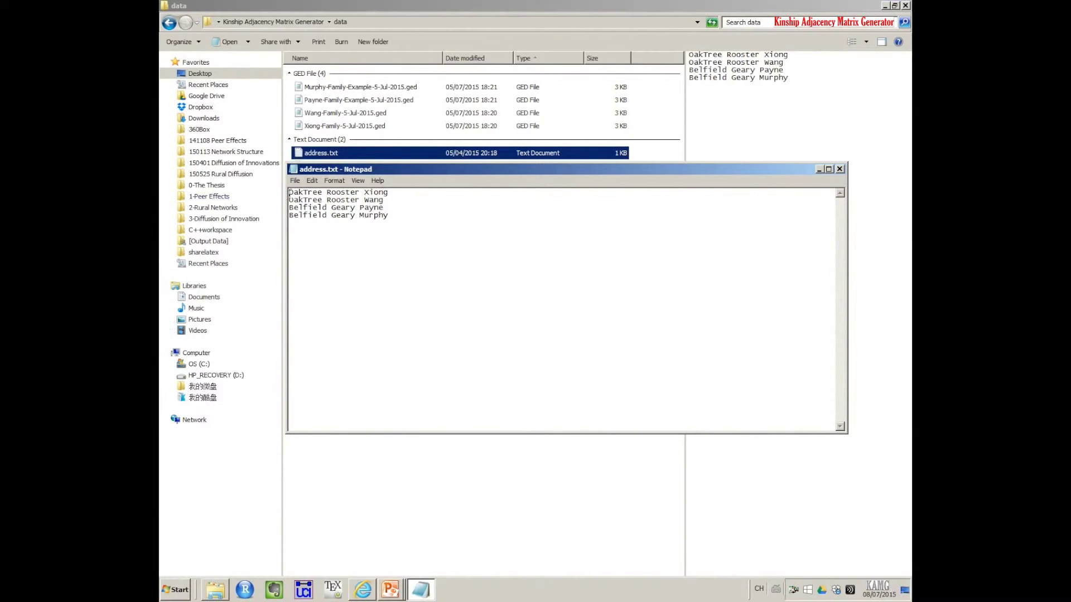
{"action": "left_click_drag", "start_coordinate": [289, 192], "coordinate": [363, 192]}
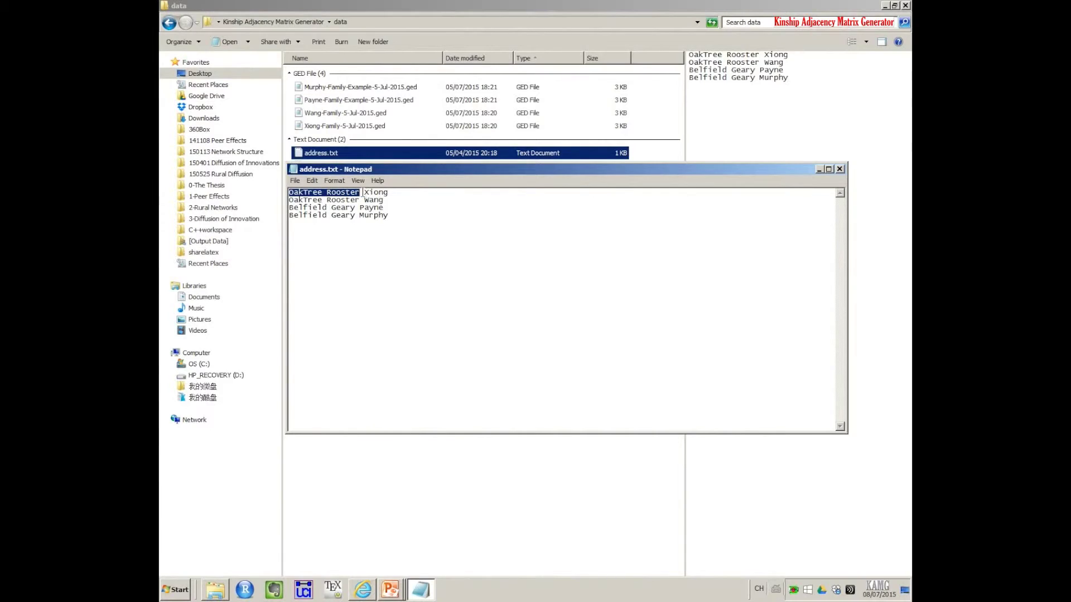
{"action": "double_click", "coordinate": [330, 192]}
{"action": "double_click", "coordinate": [305, 193]}
{"action": "double_click", "coordinate": [336, 193]}
{"action": "left_click_drag", "start_coordinate": [392, 193], "coordinate": [366, 193]}
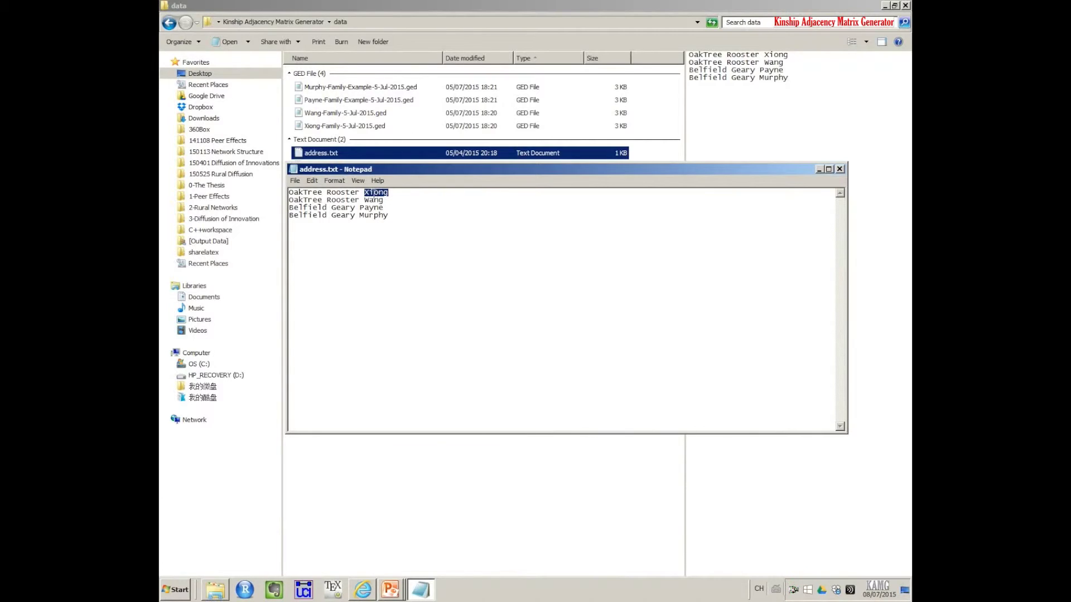
{"action": "left_click", "coordinate": [347, 196]}
{"action": "double_click", "coordinate": [346, 193]}
{"action": "double_click", "coordinate": [305, 193]}
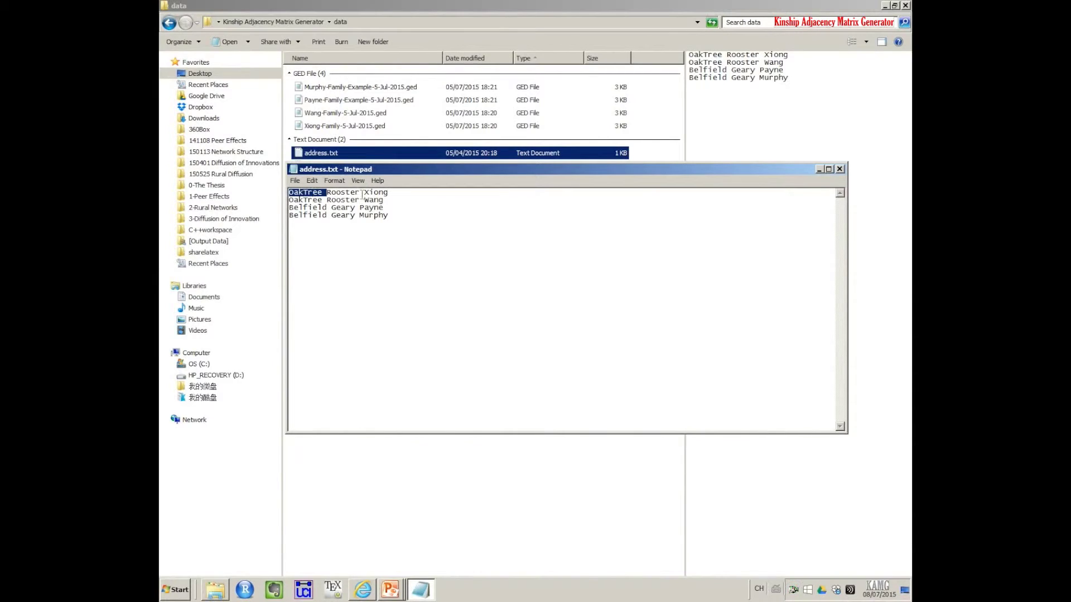
Examine the family names and address levels in the remaining lines of address.txt, and close the file.
{"action": "left_click_drag", "start_coordinate": [366, 200], "coordinate": [386, 200]}
{"action": "left_click_drag", "start_coordinate": [385, 209], "coordinate": [360, 216]}
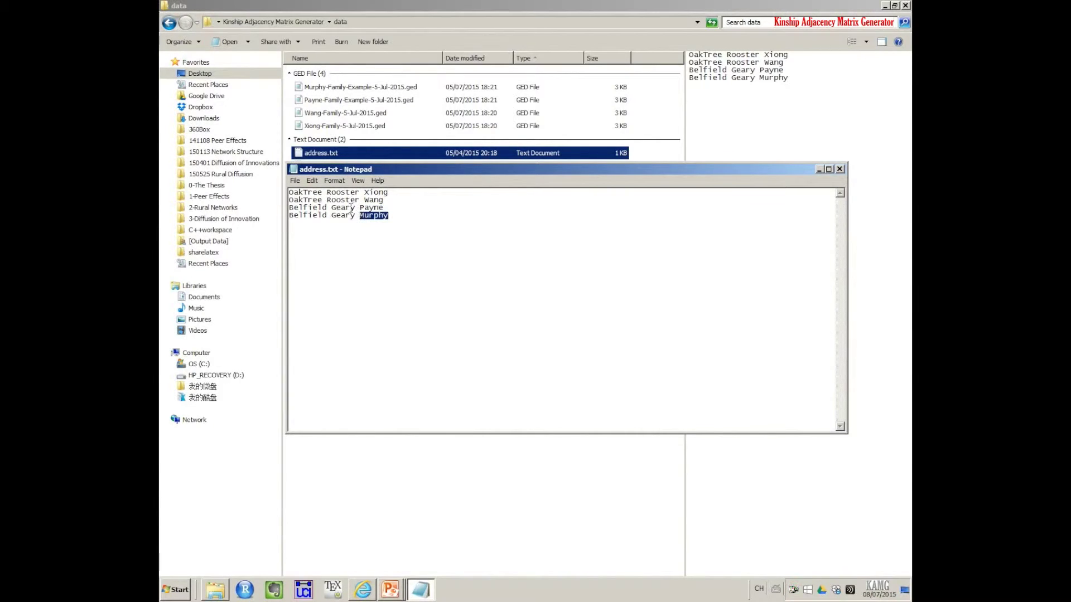
{"action": "double_click", "coordinate": [343, 208]}
{"action": "left_click", "coordinate": [310, 207]}
{"action": "double_click", "coordinate": [310, 207]}
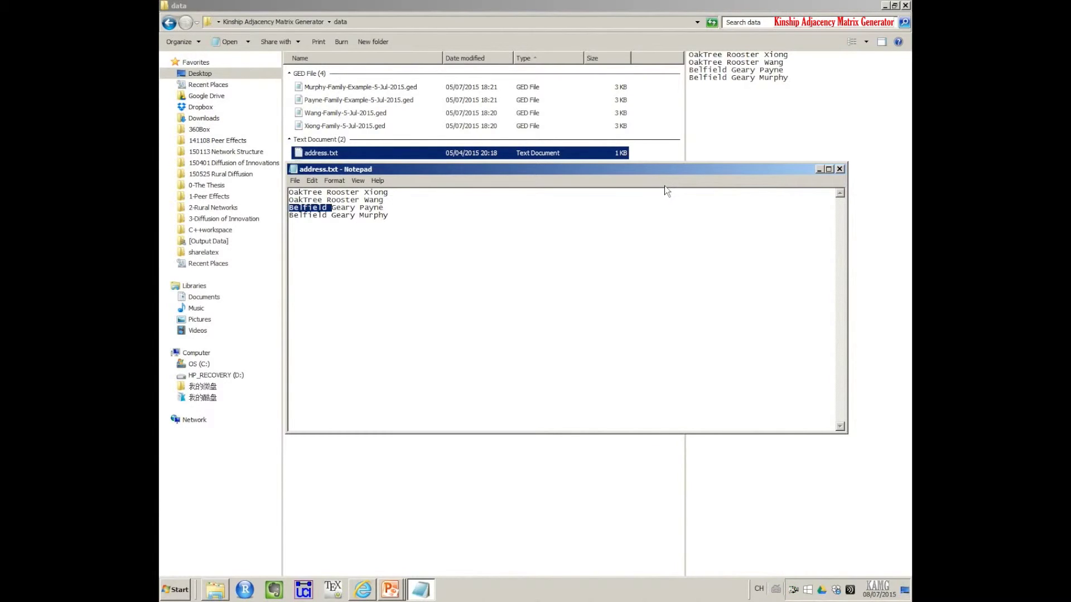
{"action": "left_click", "coordinate": [840, 169]}
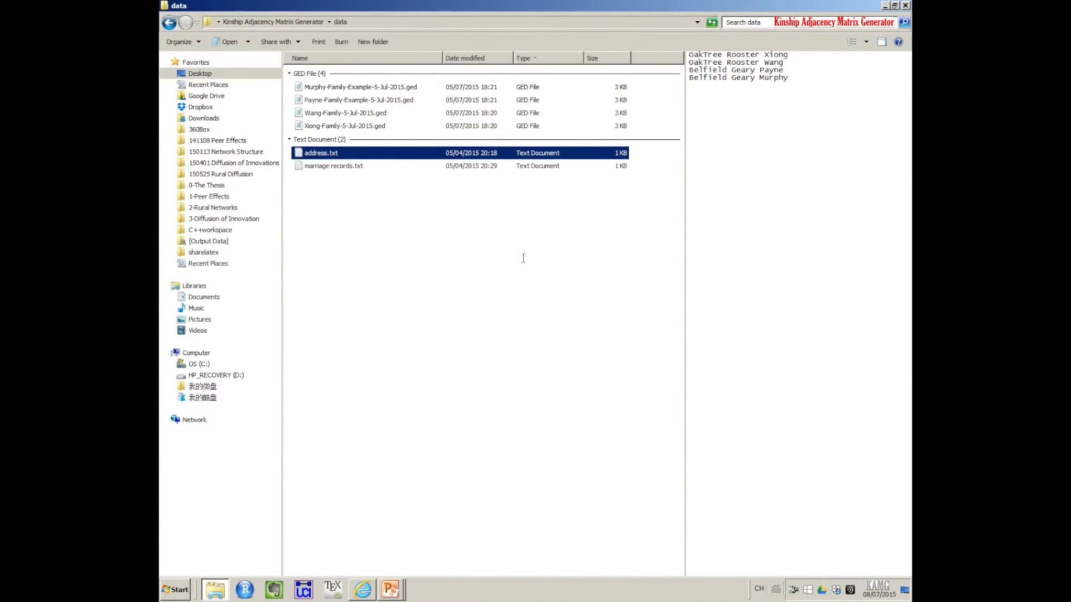
{"action": "left_click", "coordinate": [454, 282]}
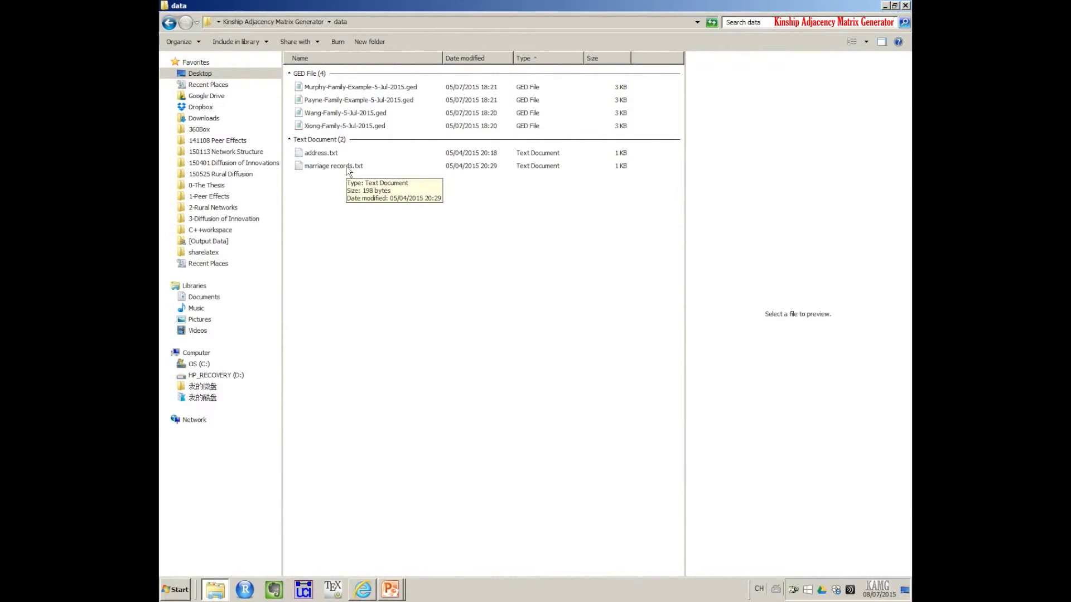
Open marriage records.txt and examine the first record, including the identifiers of both spouses.
{"action": "double_click", "coordinate": [333, 166]}
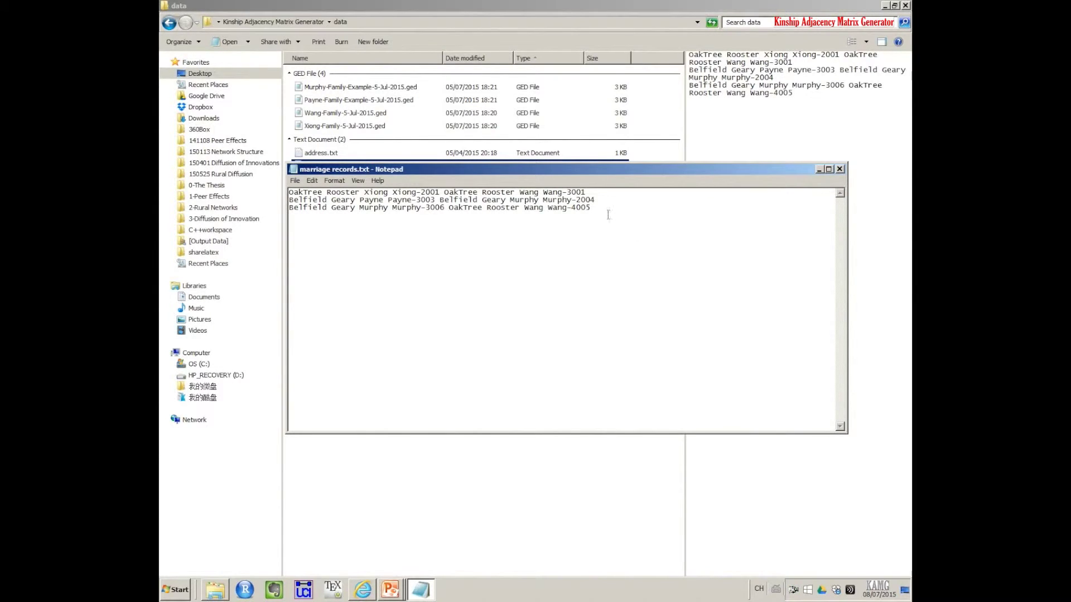
{"action": "left_click_drag", "start_coordinate": [588, 193], "coordinate": [288, 192]}
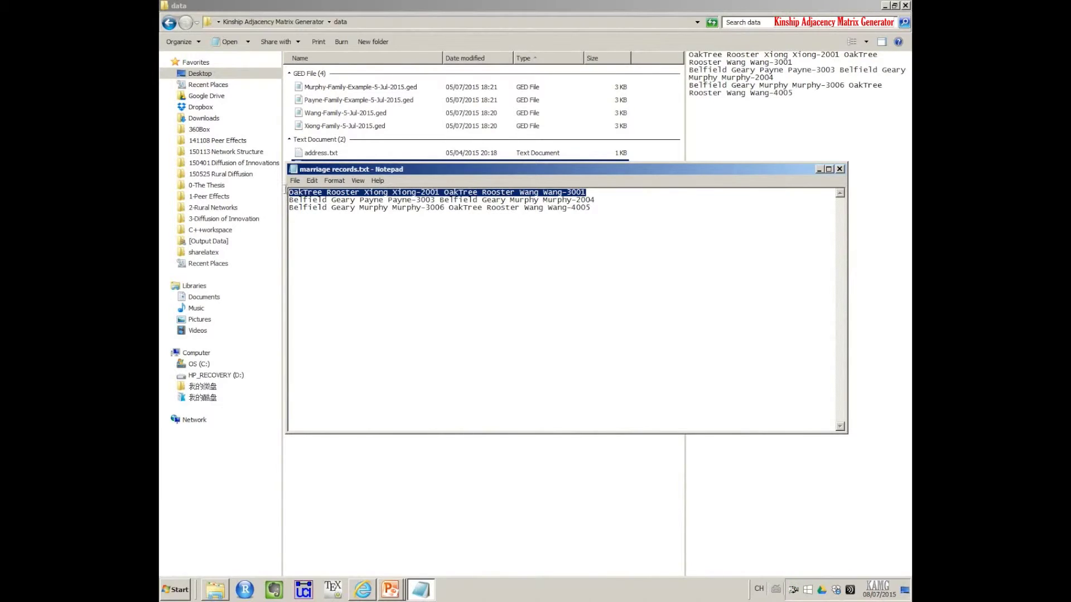
{"action": "left_click", "coordinate": [597, 191]}
{"action": "left_click_drag", "start_coordinate": [597, 191], "coordinate": [288, 187]}
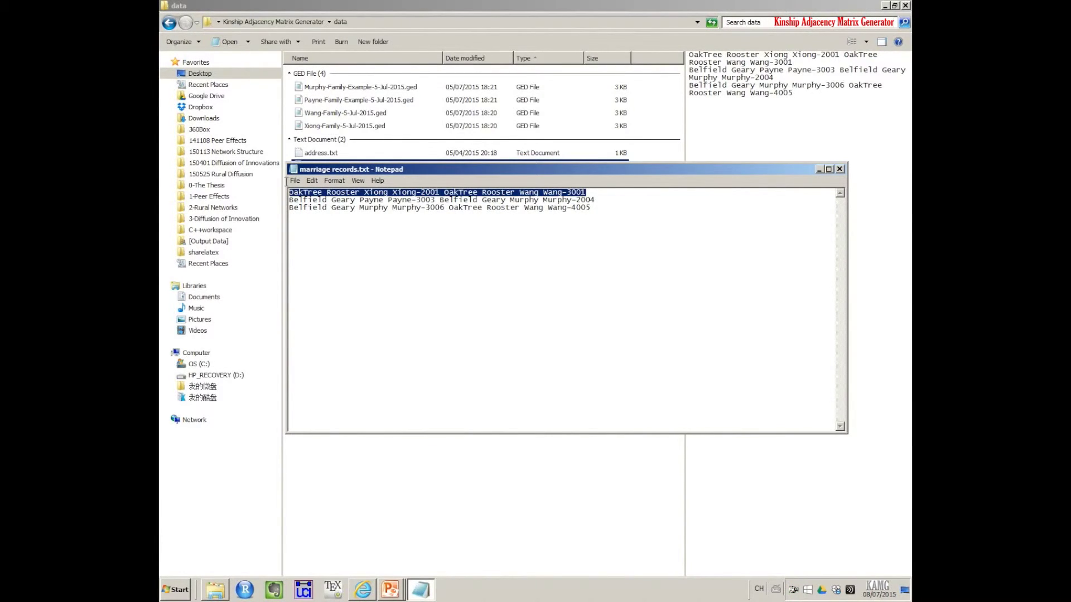
{"action": "left_click", "coordinate": [468, 193]}
{"action": "left_click_drag", "start_coordinate": [392, 193], "coordinate": [440, 192]}
{"action": "left_click_drag", "start_coordinate": [543, 192], "coordinate": [585, 192]}
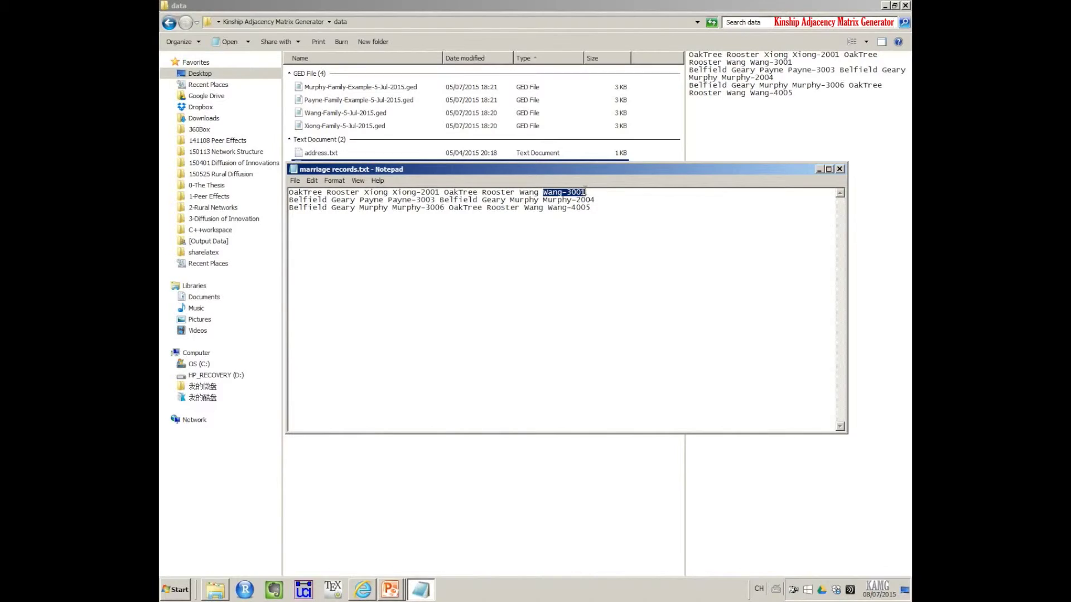
Examine the spouse identifiers in the second and third marriage records, and close the file.
{"action": "left_click_drag", "start_coordinate": [388, 199], "coordinate": [436, 193]}
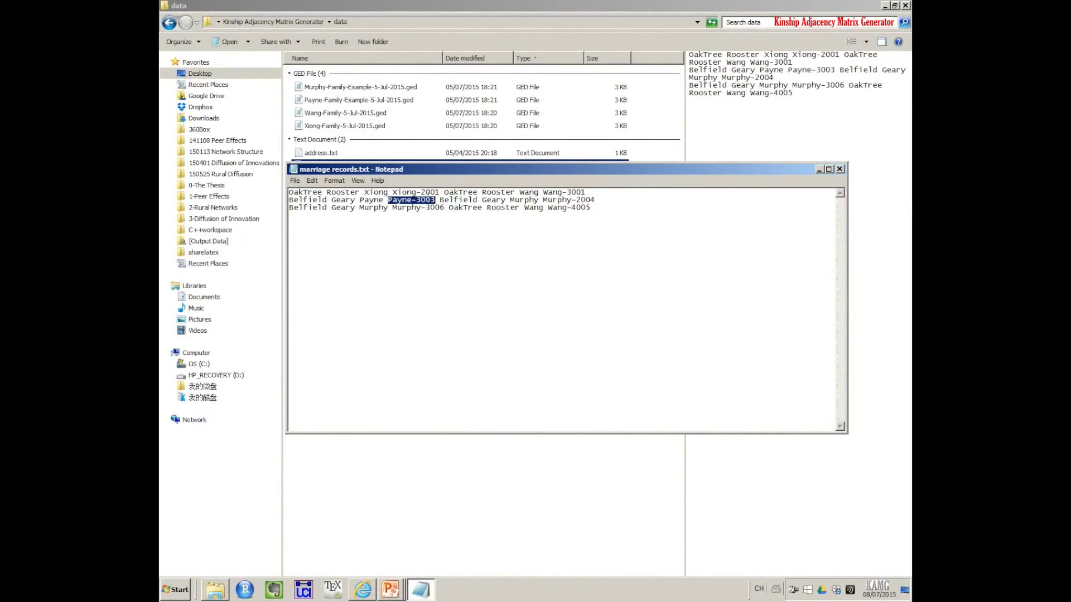
{"action": "left_click_drag", "start_coordinate": [544, 200], "coordinate": [593, 202]}
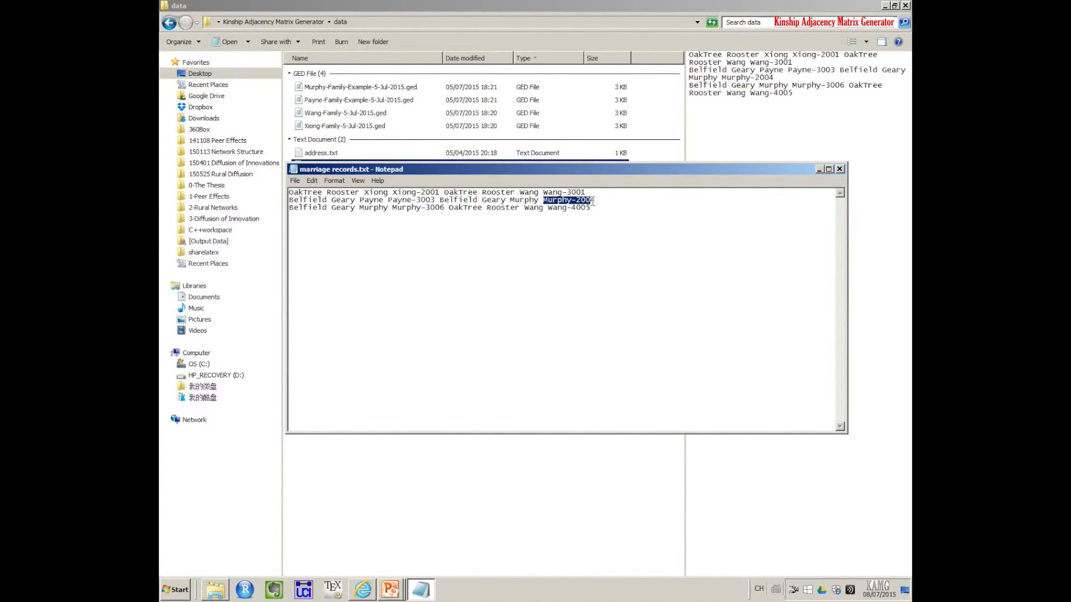
{"action": "left_click_drag", "start_coordinate": [395, 209], "coordinate": [444, 208]}
{"action": "left_click_drag", "start_coordinate": [547, 209], "coordinate": [592, 208]}
{"action": "left_click", "coordinate": [612, 235]}
{"action": "left_click", "coordinate": [839, 168]}
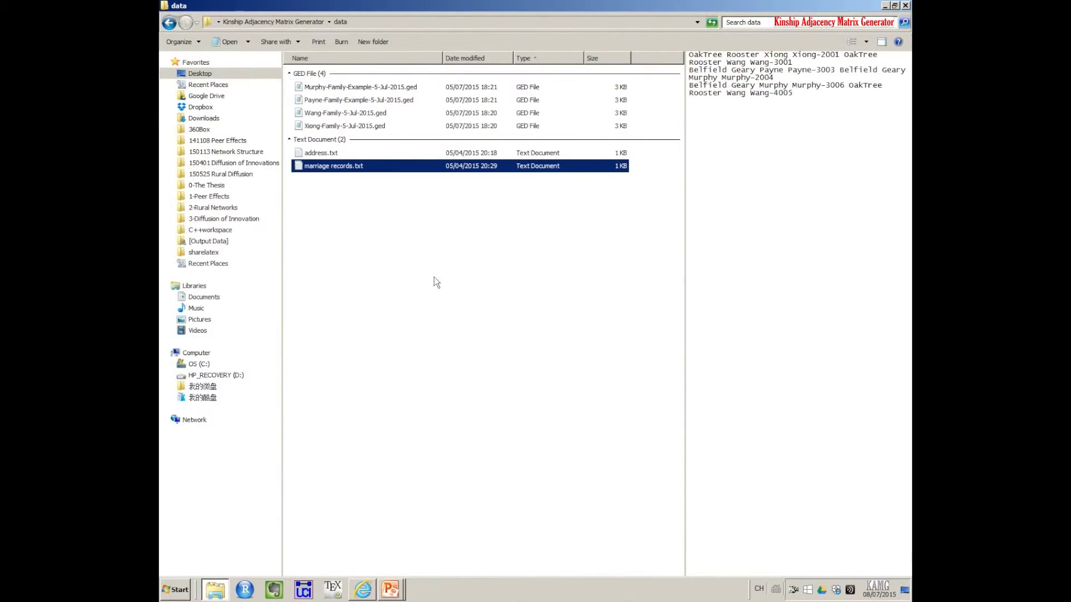
Open index.html from the Kinship Adjacency Matrix Generator folder and review the Import Original Data section.
{"action": "left_click", "coordinate": [170, 24]}
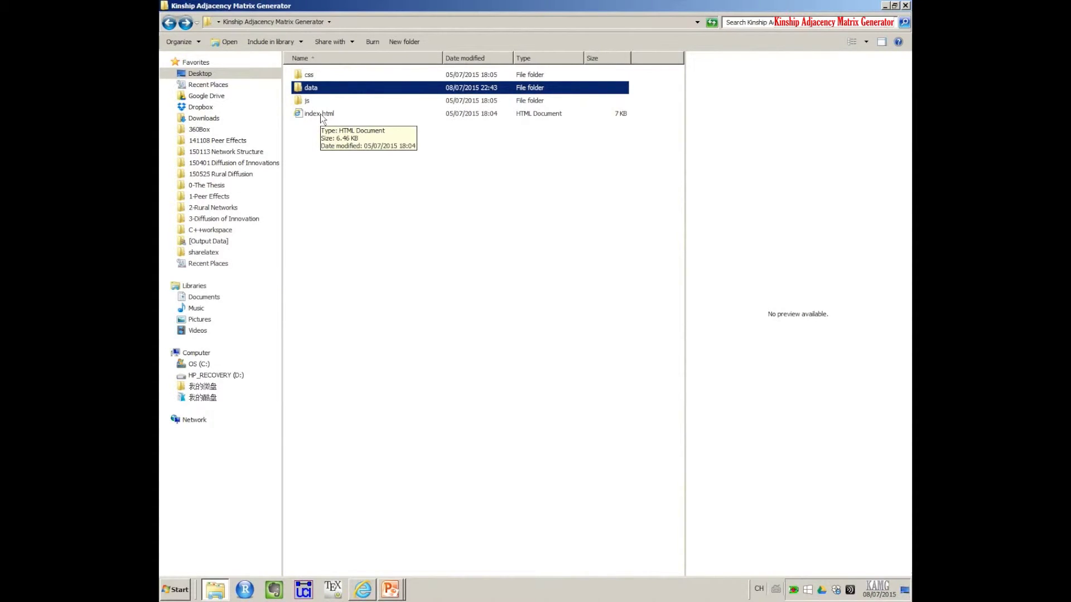
{"action": "left_click", "coordinate": [321, 117]}
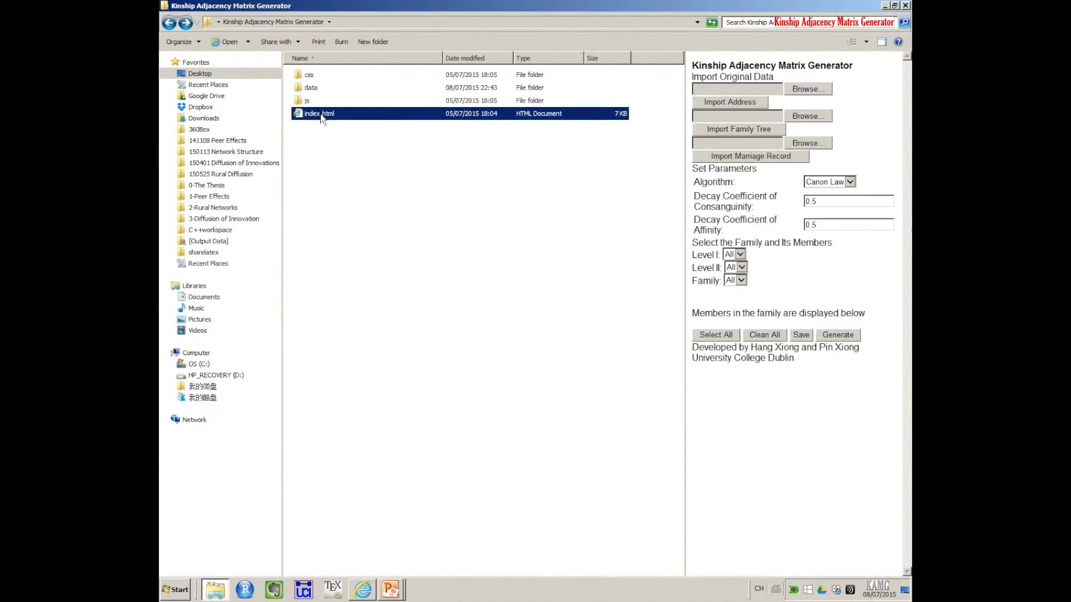
{"action": "double_click", "coordinate": [320, 114]}
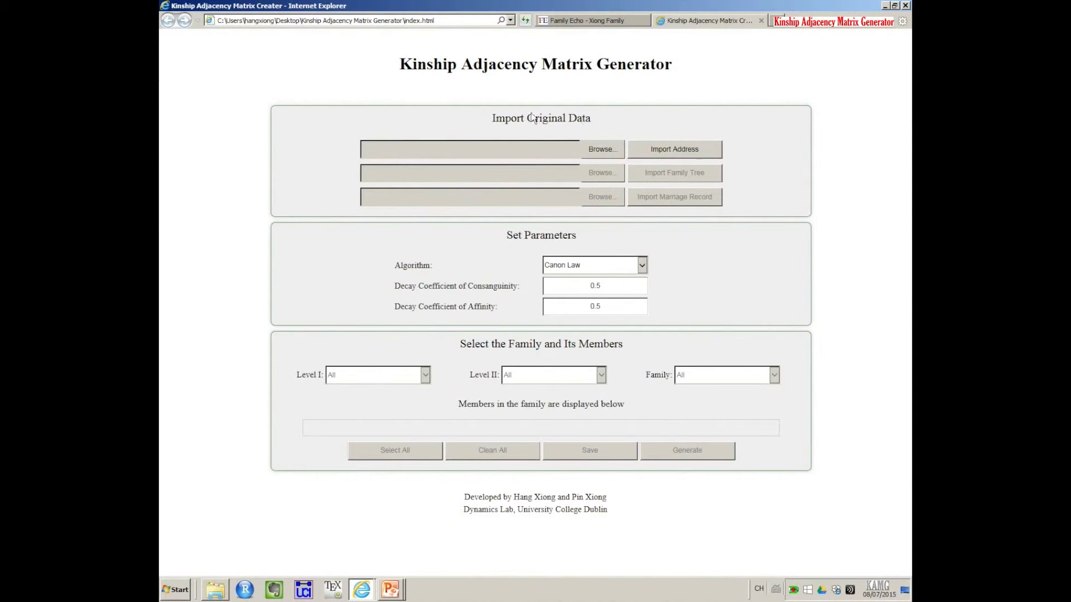
{"action": "left_click_drag", "start_coordinate": [480, 118], "coordinate": [590, 117]}
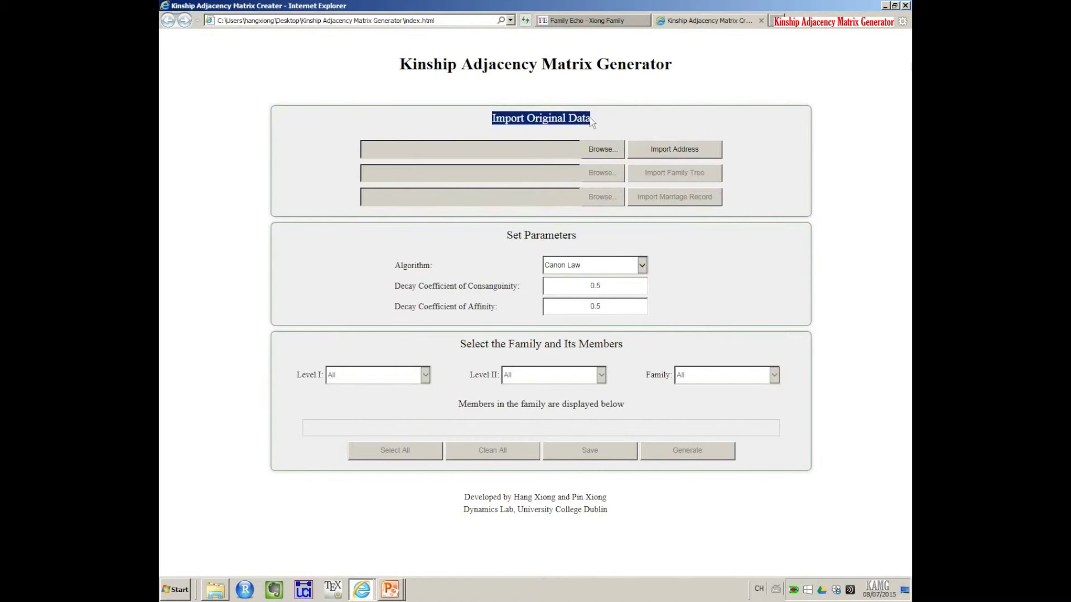
{"action": "left_click", "coordinate": [746, 195]}
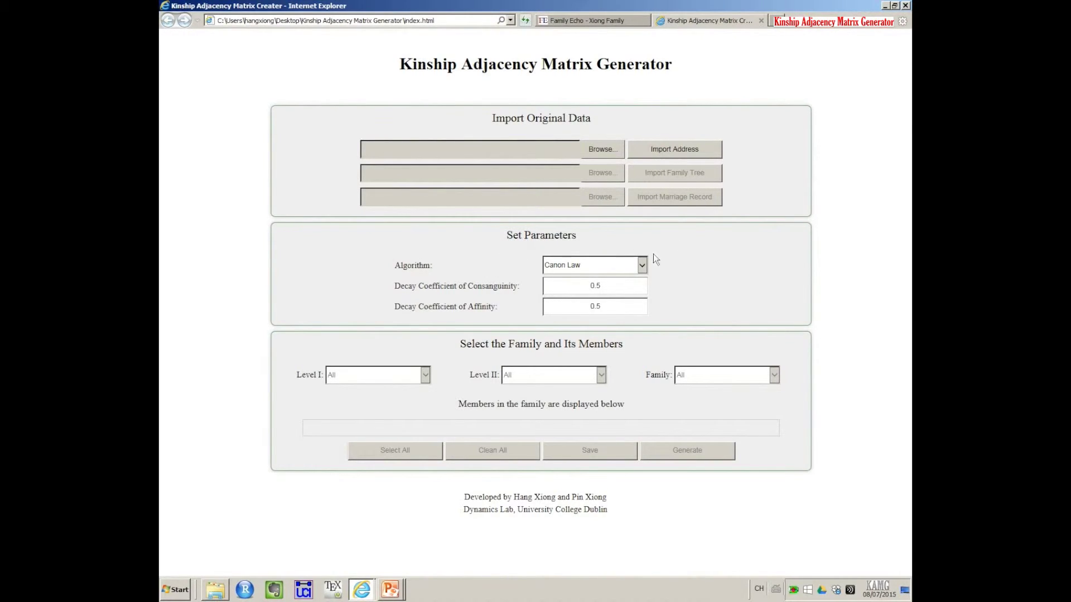
Review the choices offered for the Algorithm parameter, leaving Canon Law selected.
{"action": "left_click_drag", "start_coordinate": [394, 266], "coordinate": [447, 268]}
{"action": "left_click_drag", "start_coordinate": [394, 266], "coordinate": [445, 266]}
{"action": "left_click", "coordinate": [642, 266]}
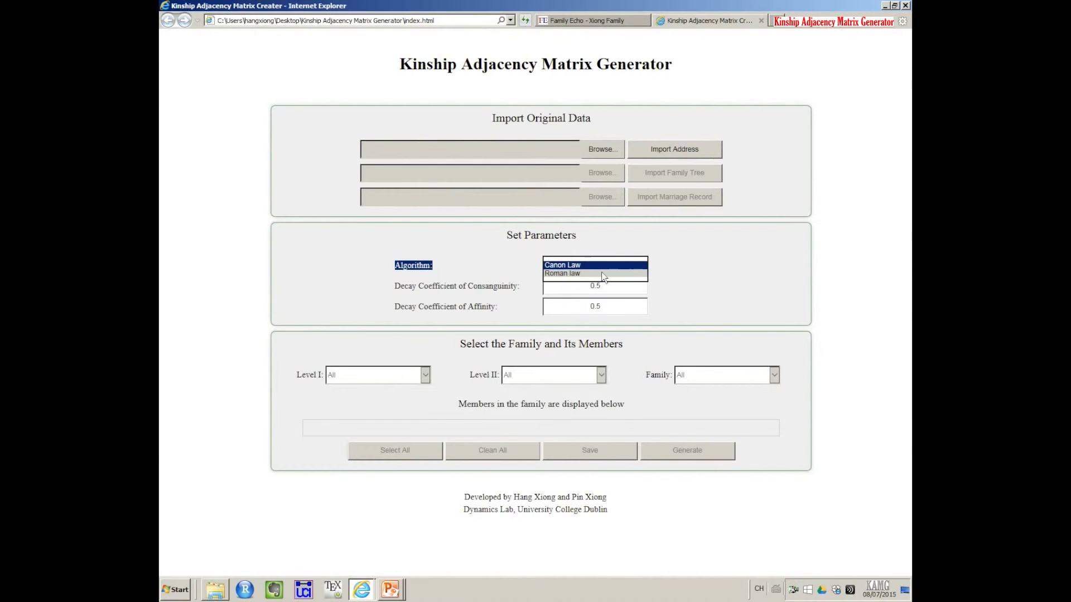
{"action": "left_click", "coordinate": [631, 272]}
{"action": "left_click", "coordinate": [628, 268]}
{"action": "left_click", "coordinate": [681, 269]}
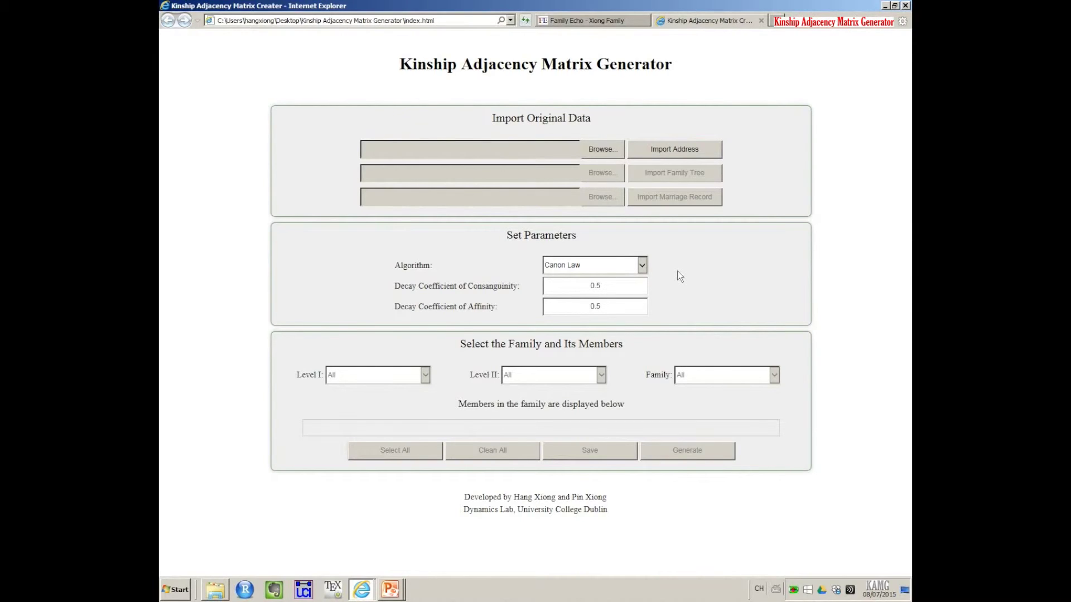
Review the Decay Coefficient of Consanguinity and Decay Coefficient of Affinity parameters without changing them.
{"action": "left_click_drag", "start_coordinate": [395, 286], "coordinate": [693, 286]}
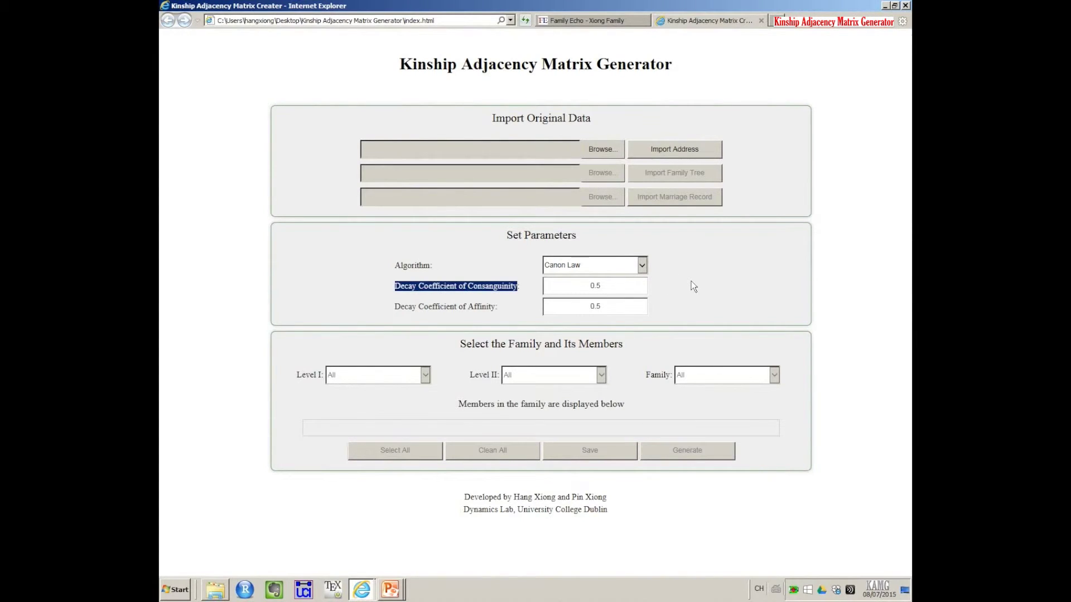
{"action": "left_click", "coordinate": [693, 286]}
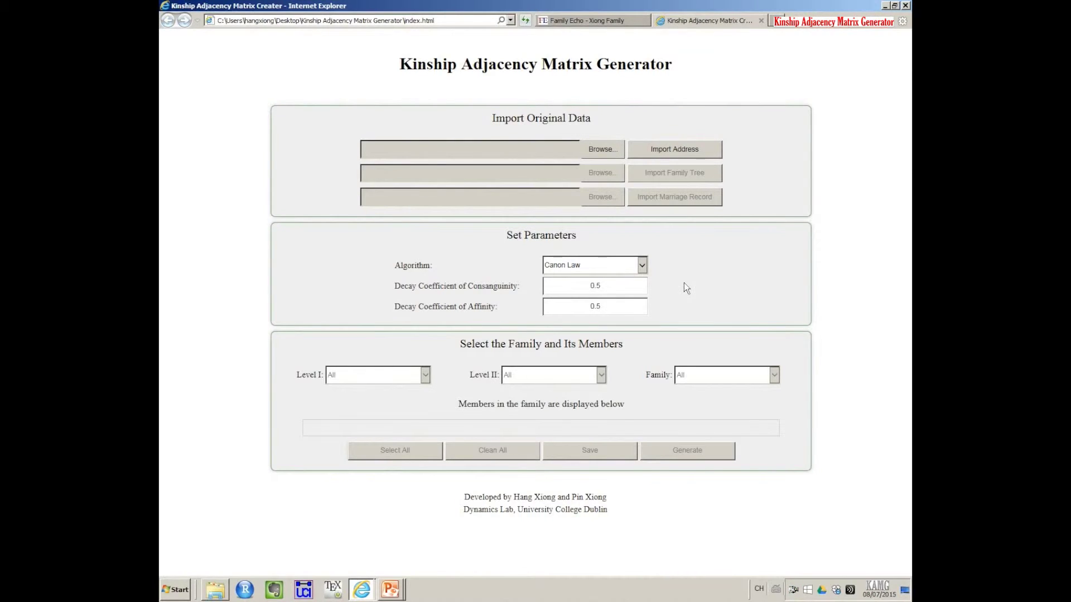
{"action": "double_click", "coordinate": [616, 286]}
{"action": "left_click", "coordinate": [675, 288]}
{"action": "left_click_drag", "start_coordinate": [393, 305], "coordinate": [507, 309]}
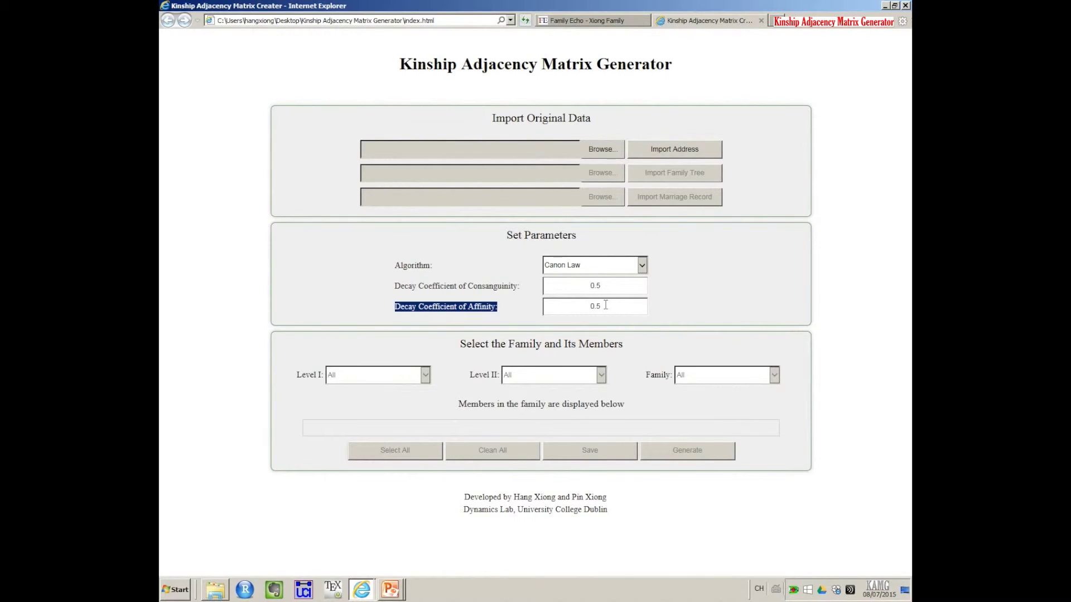
{"action": "left_click", "coordinate": [570, 341]}
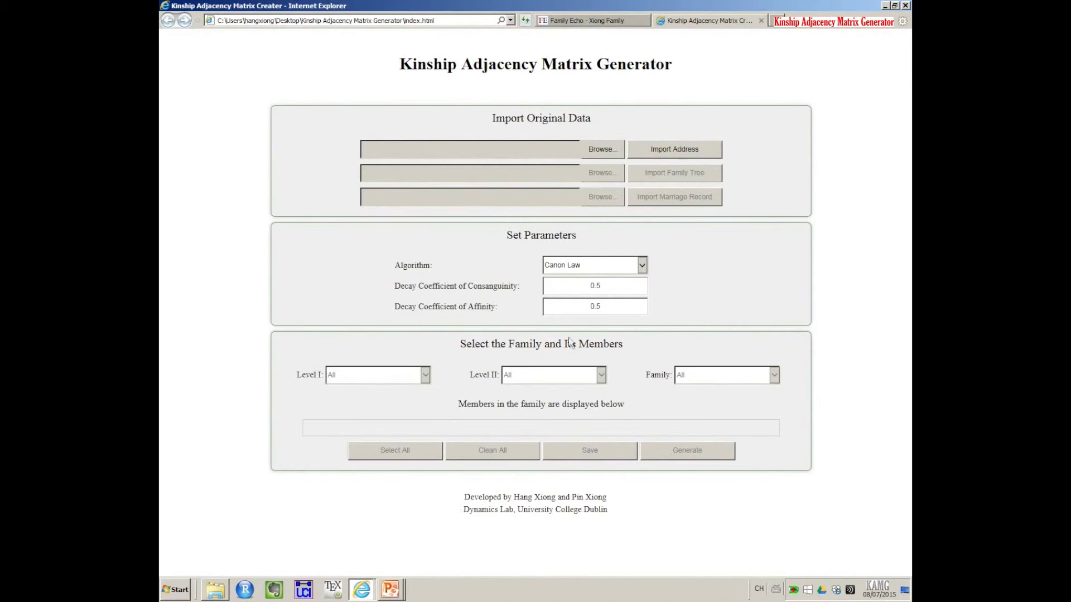
Try a Decay Coefficient of Affinity of 0.6, and set it back to 0.5.
{"action": "left_click_drag", "start_coordinate": [596, 308], "coordinate": [590, 309]}
{"action": "type", "text": "6"}
{"action": "left_click", "coordinate": [691, 306]}
{"action": "left_click_drag", "start_coordinate": [606, 307], "coordinate": [590, 306]}
{"action": "type", "text": "5"}
{"action": "left_click", "coordinate": [692, 312]}
Review the Algorithm, Decay Coefficient of Consanguinity and Decay Coefficient of Affinity settings together.
{"action": "left_click_drag", "start_coordinate": [397, 265], "coordinate": [517, 308]}
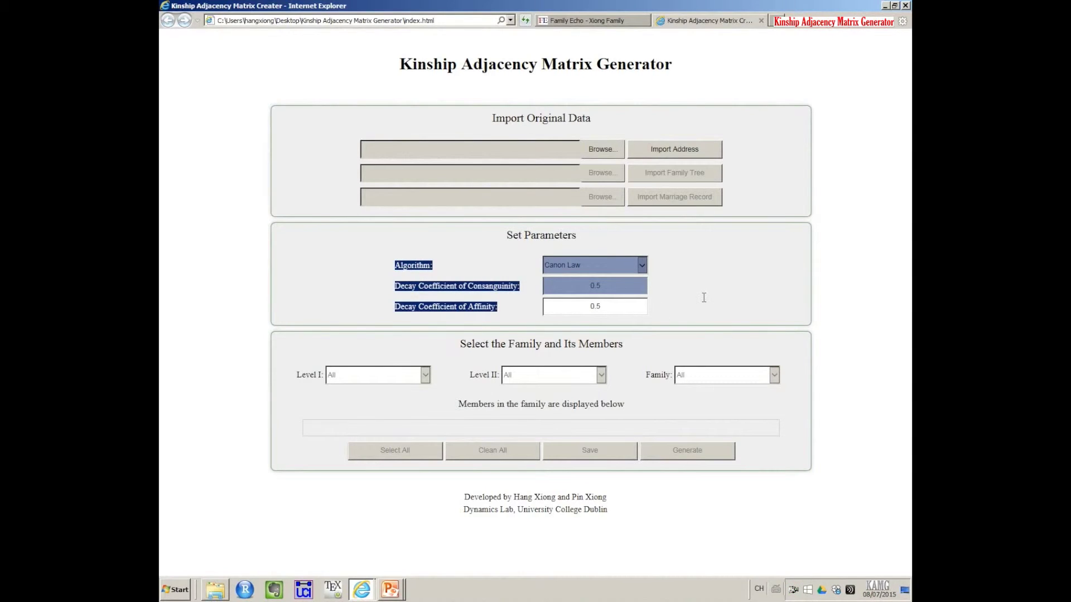
{"action": "left_click", "coordinate": [704, 297]}
{"action": "left_click_drag", "start_coordinate": [396, 267], "coordinate": [505, 307]}
{"action": "left_click", "coordinate": [506, 308]}
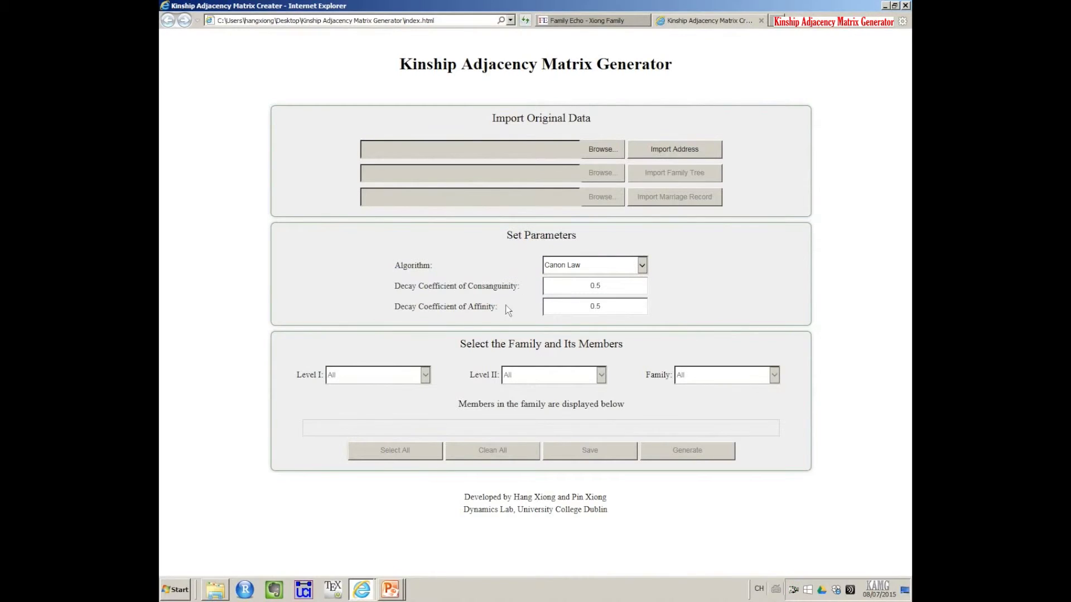
Switch to the PowerPoint slide show, open the kinship weight page linked on the next slide, and look through its affinity section.
{"action": "key", "text": "alt+Tab"}
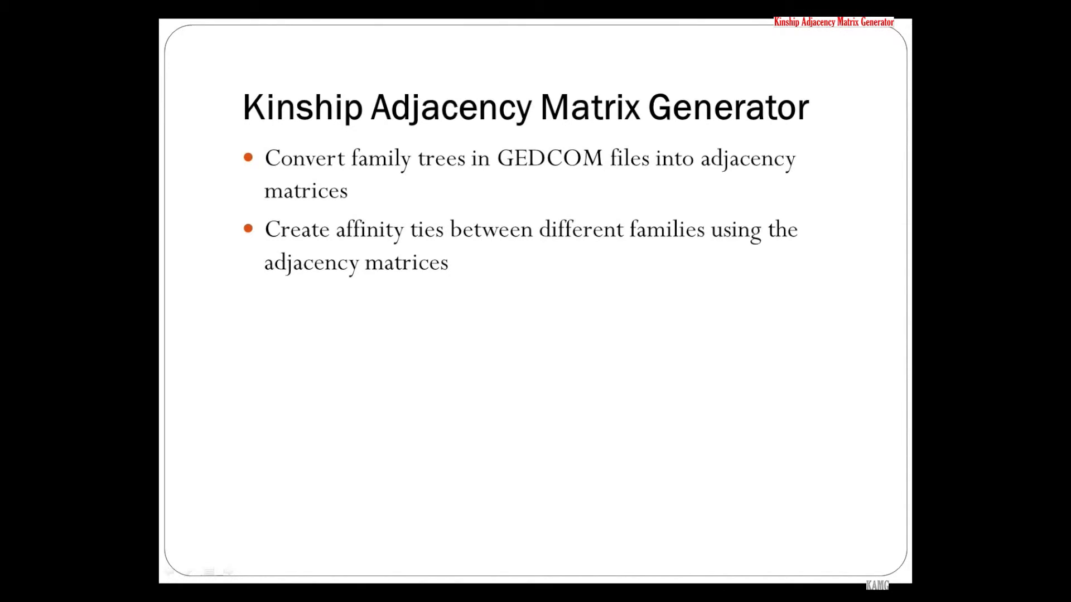
{"action": "left_click", "coordinate": [533, 306]}
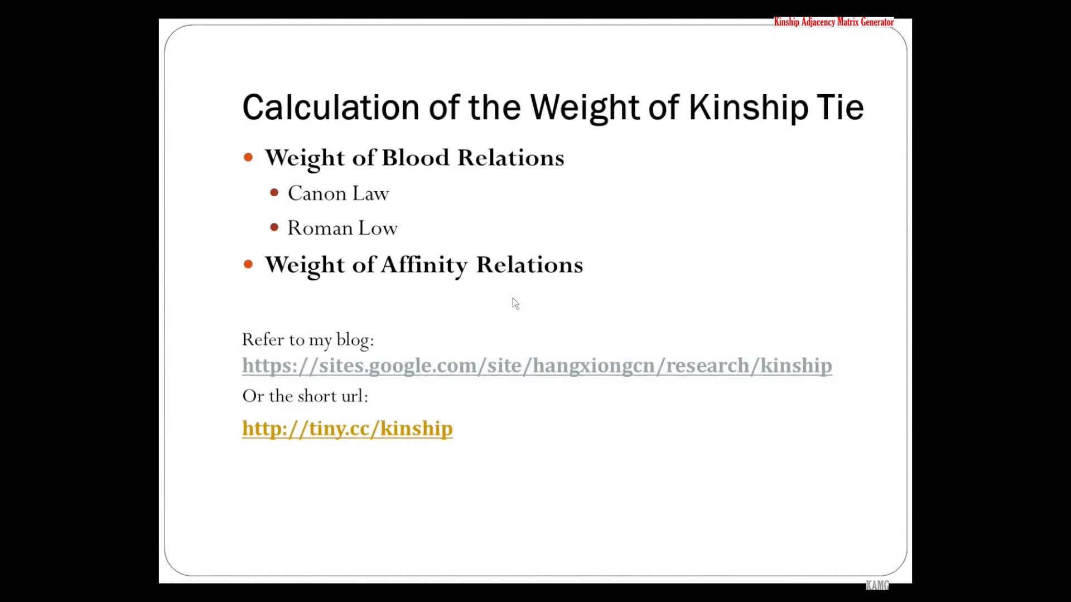
{"action": "left_click", "coordinate": [575, 373]}
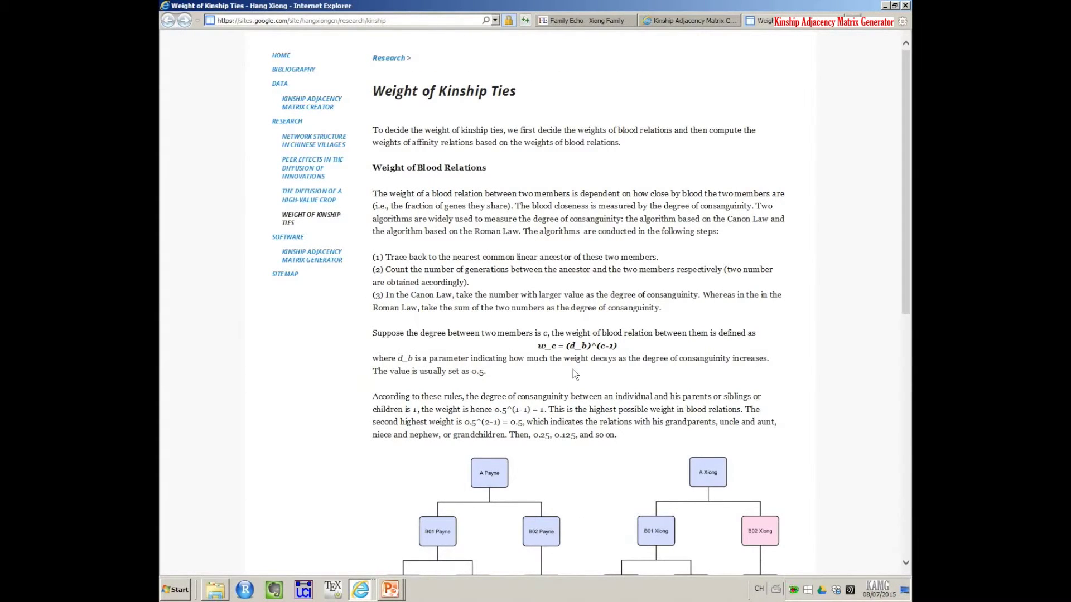
{"action": "scroll", "coordinate": [573, 369], "scroll_direction": "down", "scroll_amount": 5}
{"action": "scroll", "coordinate": [485, 389], "scroll_direction": "down", "scroll_amount": 3}
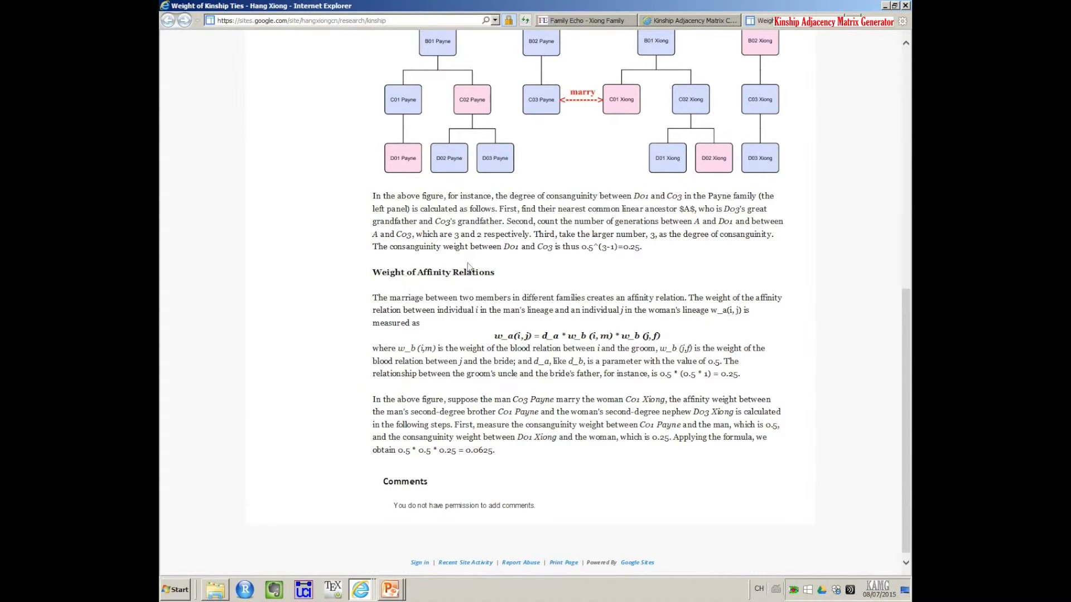
{"action": "left_click_drag", "start_coordinate": [371, 273], "coordinate": [501, 275]}
{"action": "key", "text": "Home"}
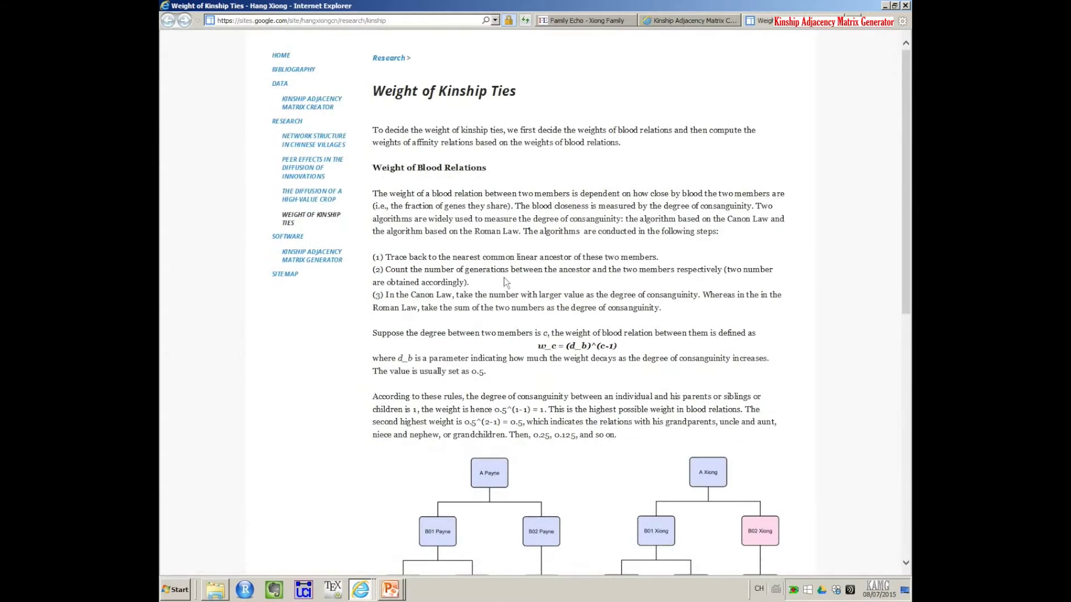
Examine the weight formulas given for blood relations and for affinity relations on the Weight of Kinship Ties page.
{"action": "left_click_drag", "start_coordinate": [372, 167], "coordinate": [490, 170]}
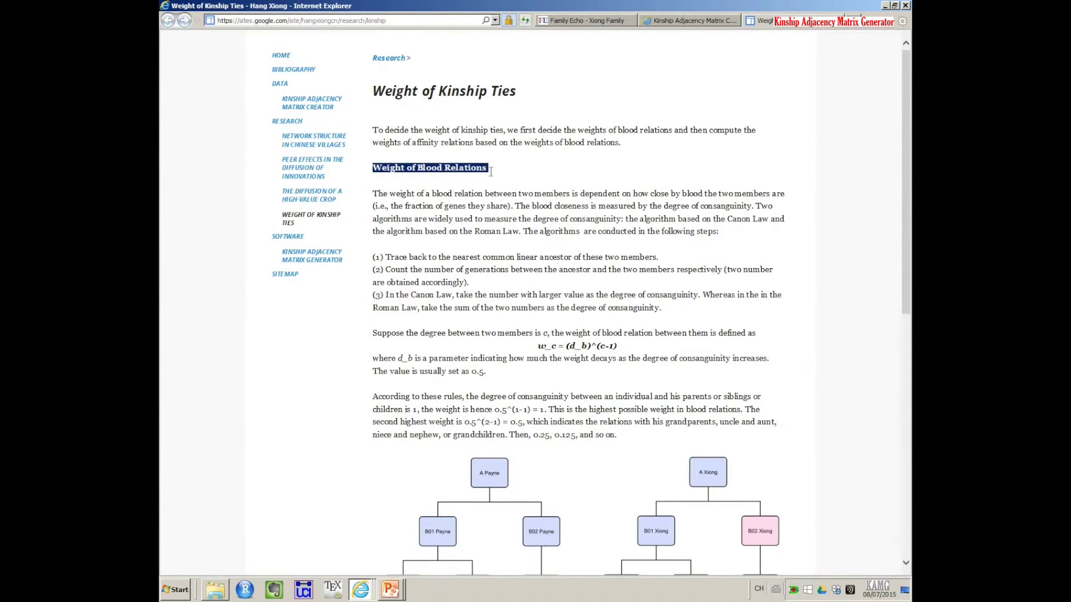
{"action": "left_click", "coordinate": [567, 277]}
{"action": "scroll", "coordinate": [568, 277], "scroll_direction": "down", "scroll_amount": 1}
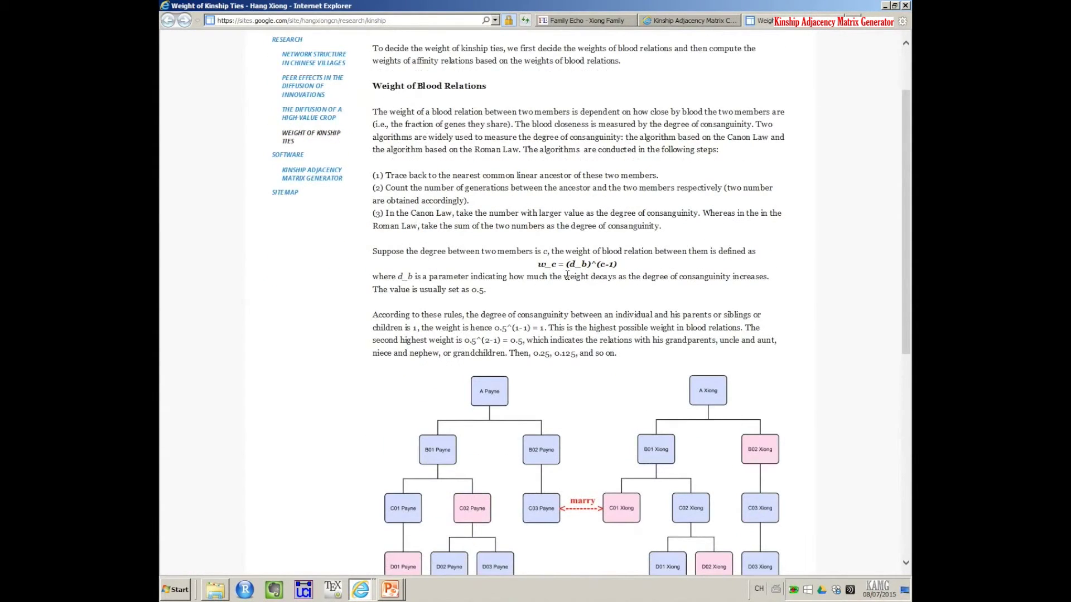
{"action": "scroll", "coordinate": [567, 277], "scroll_direction": "down", "scroll_amount": 1}
{"action": "left_click_drag", "start_coordinate": [535, 184], "coordinate": [628, 186]}
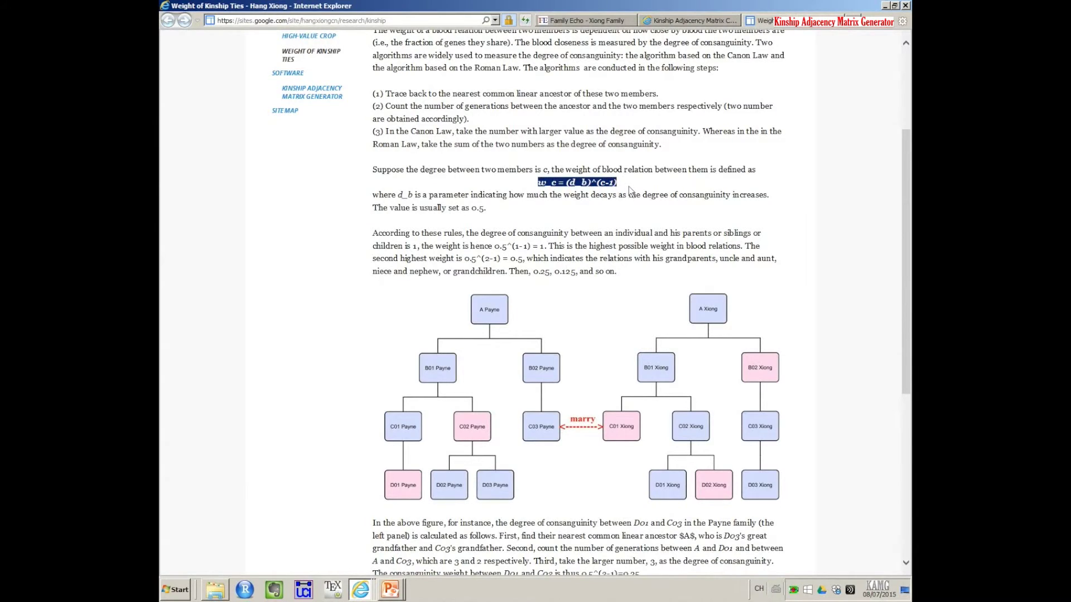
{"action": "scroll", "coordinate": [604, 286], "scroll_direction": "down", "scroll_amount": 4}
{"action": "left_click_drag", "start_coordinate": [493, 326], "coordinate": [665, 335]}
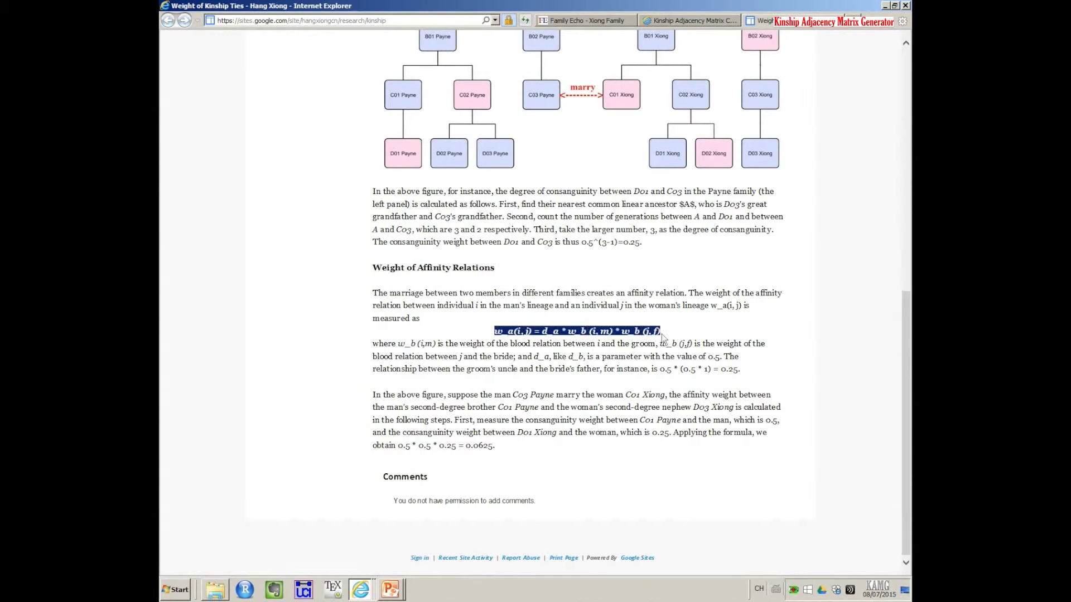
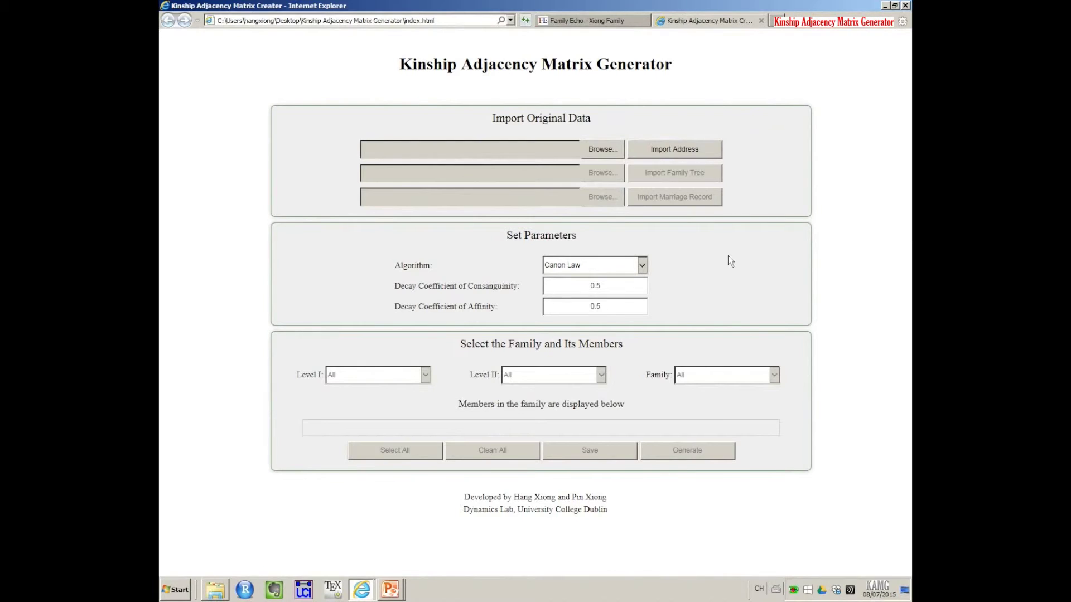
Import address.txt from the data folder of Kinship Adjacency Matrix Generator as the address data.
{"action": "left_click", "coordinate": [604, 150]}
{"action": "left_click_drag", "start_coordinate": [527, 162], "coordinate": [526, 222]}
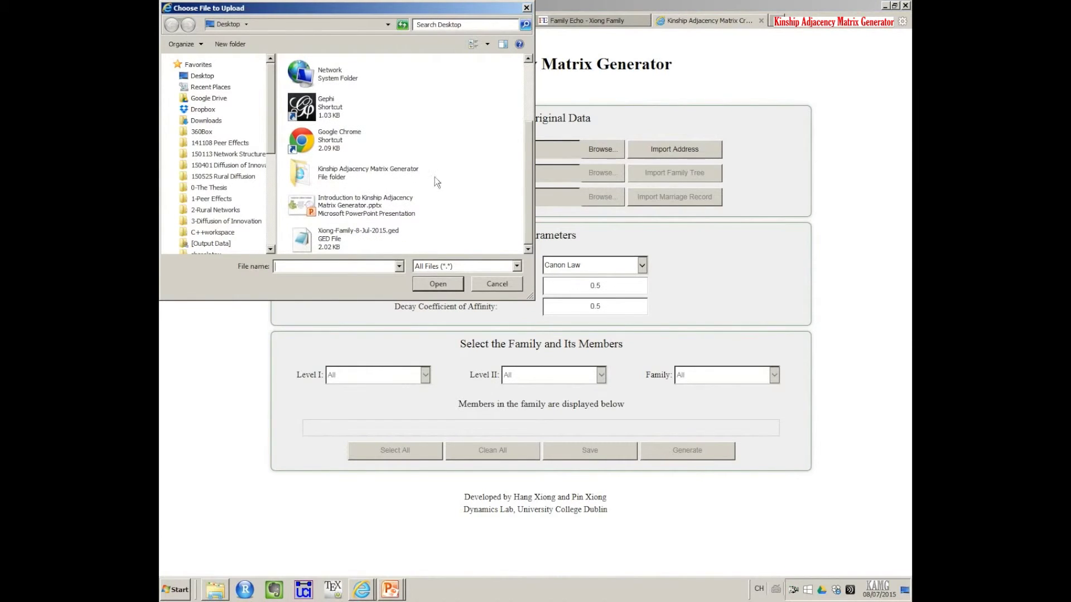
{"action": "double_click", "coordinate": [357, 176]}
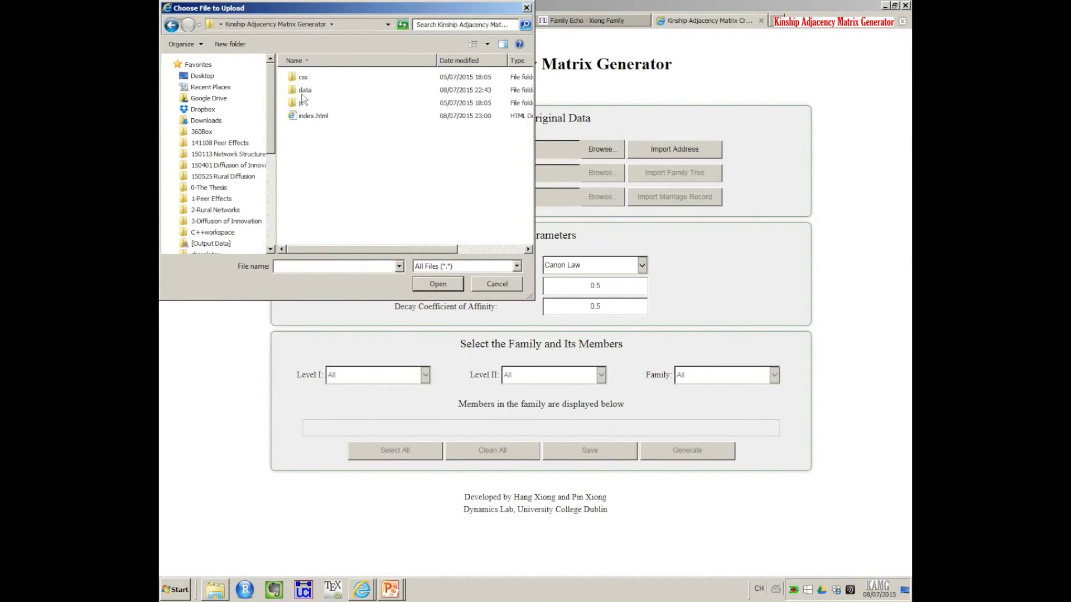
{"action": "double_click", "coordinate": [306, 90]}
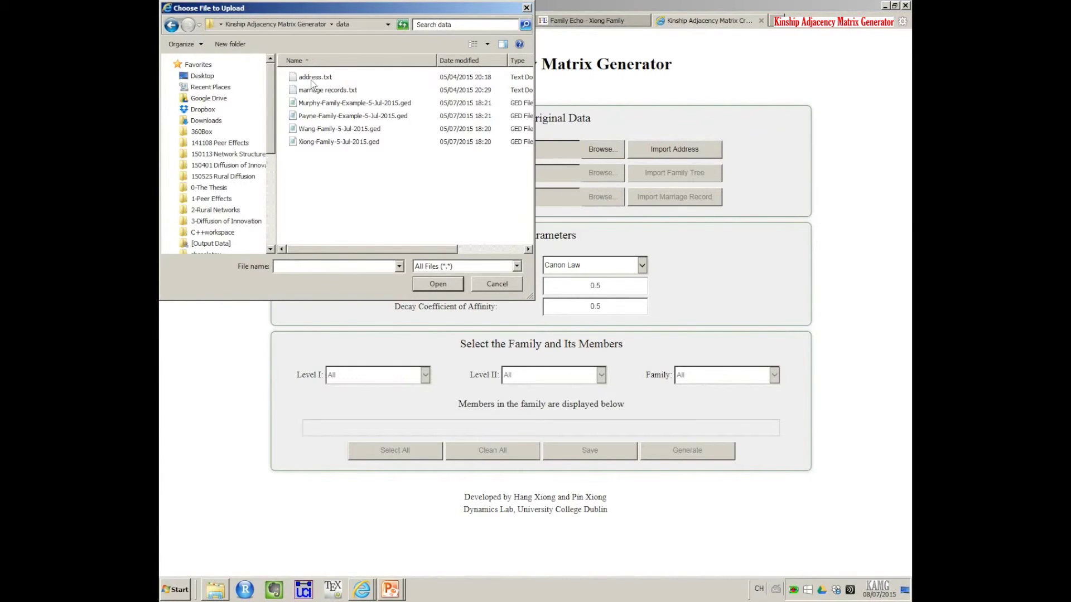
{"action": "left_click", "coordinate": [310, 79]}
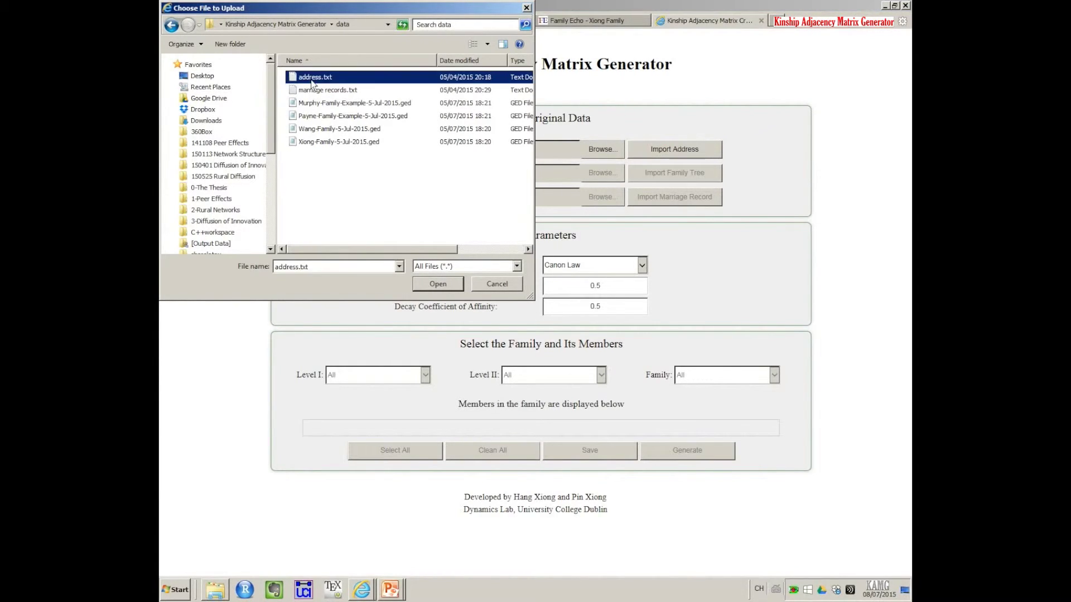
{"action": "left_click", "coordinate": [440, 284]}
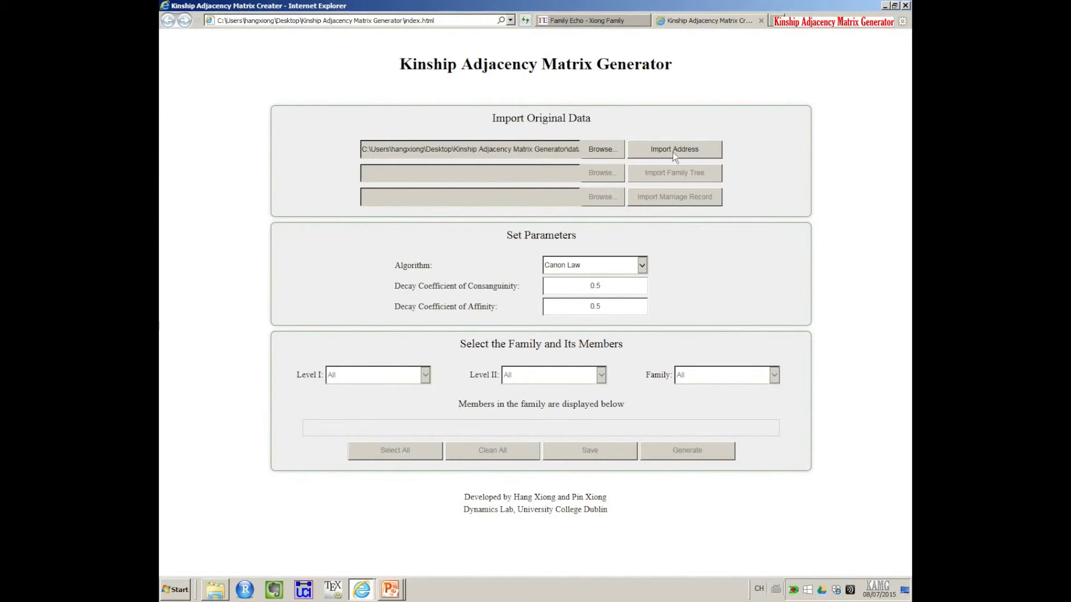
{"action": "left_click", "coordinate": [687, 149]}
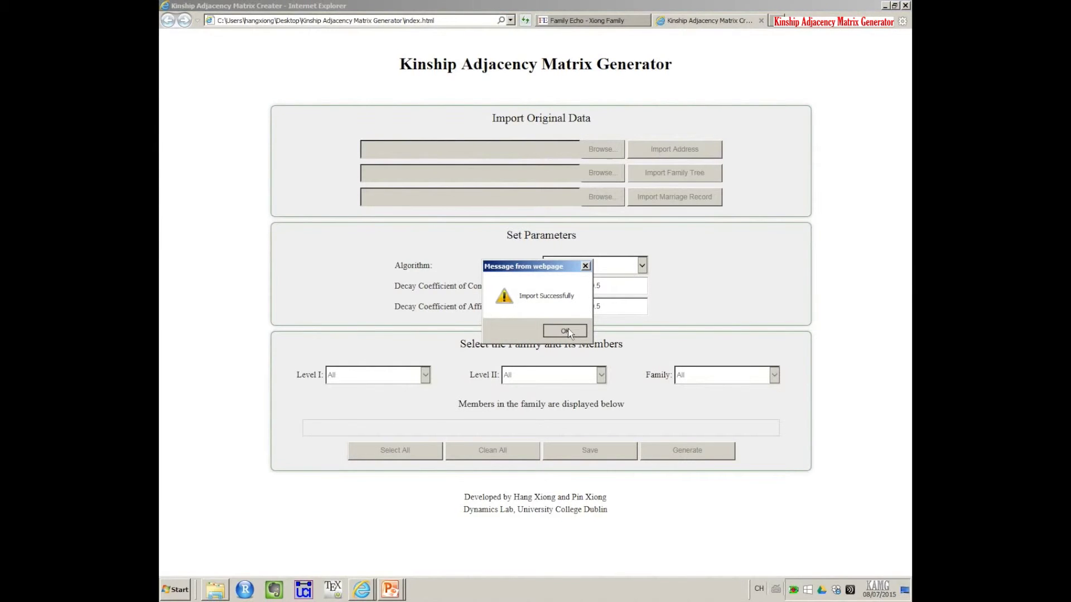
{"action": "left_click", "coordinate": [567, 329]}
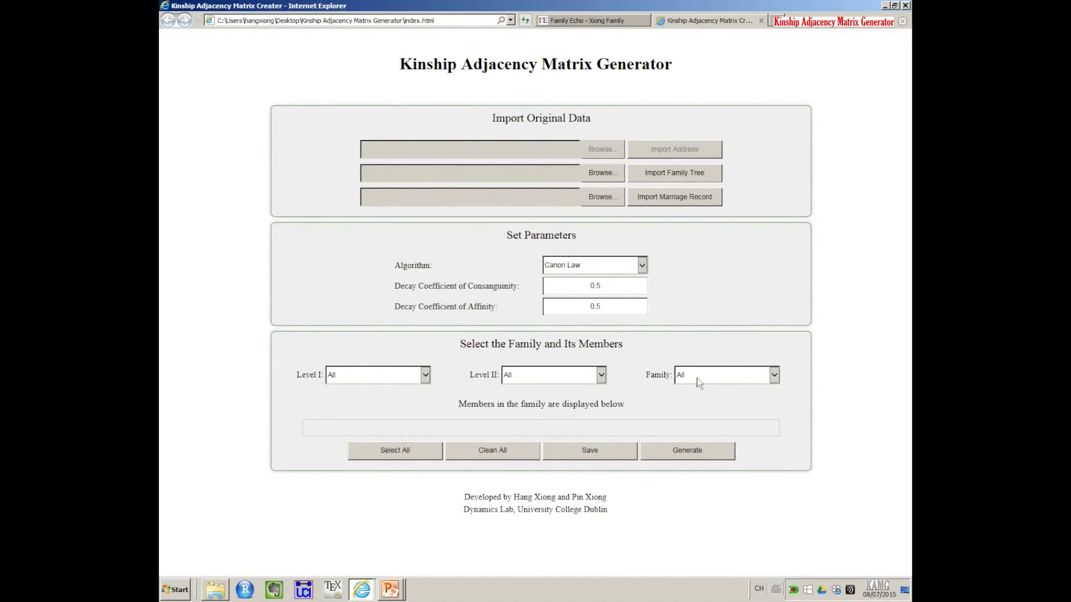
Set Level I to OakTree, Level II to Rooster and Family to Xiong.
{"action": "left_click", "coordinate": [425, 374]}
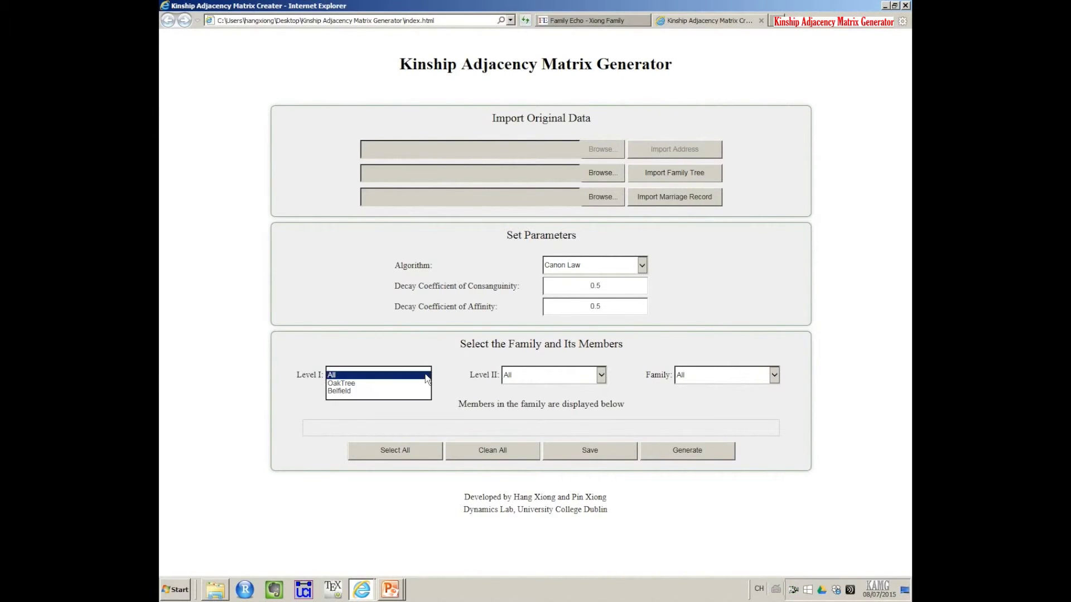
{"action": "left_click", "coordinate": [386, 383]}
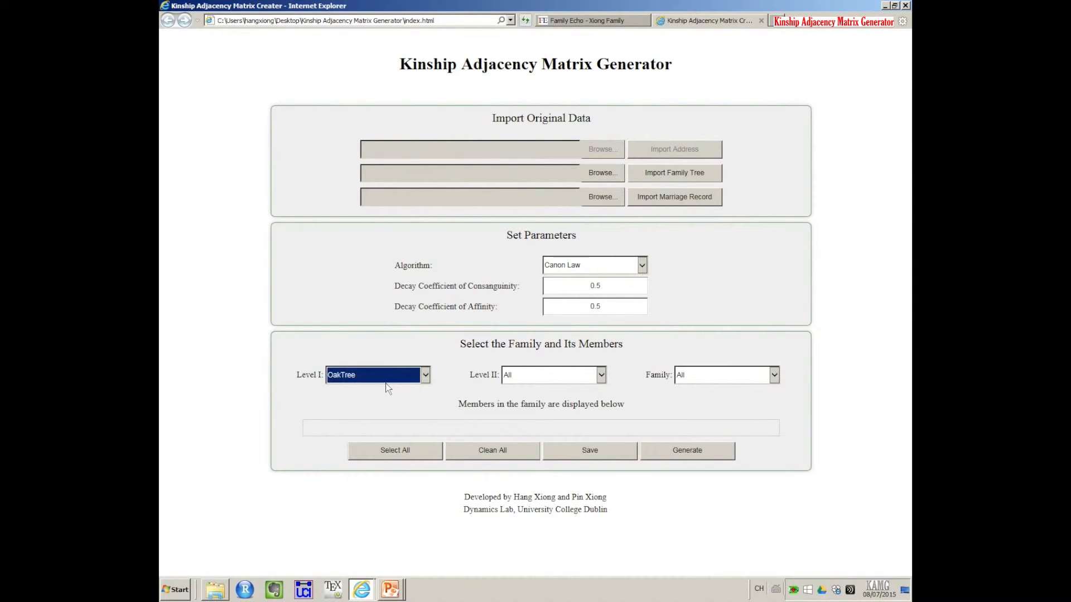
{"action": "left_click", "coordinate": [561, 378]}
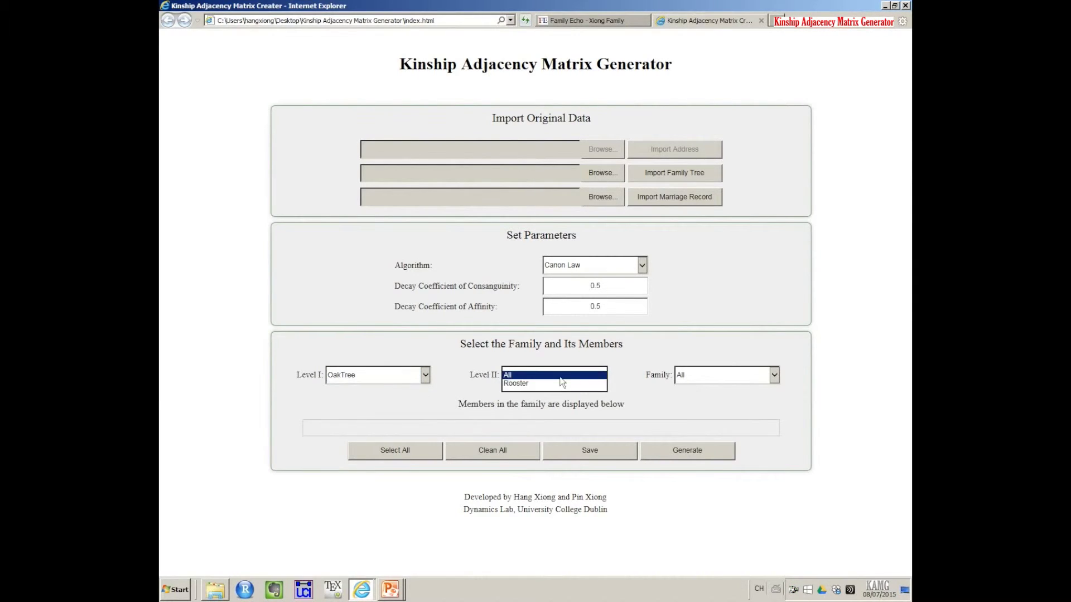
{"action": "left_click", "coordinate": [519, 383]}
{"action": "left_click", "coordinate": [701, 378]}
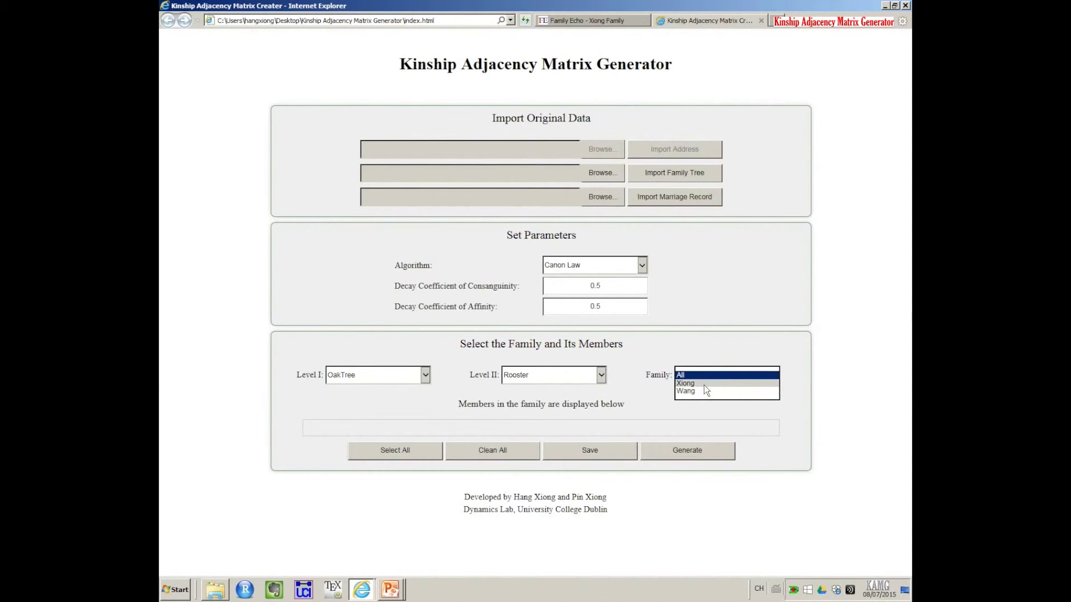
{"action": "left_click", "coordinate": [703, 384]}
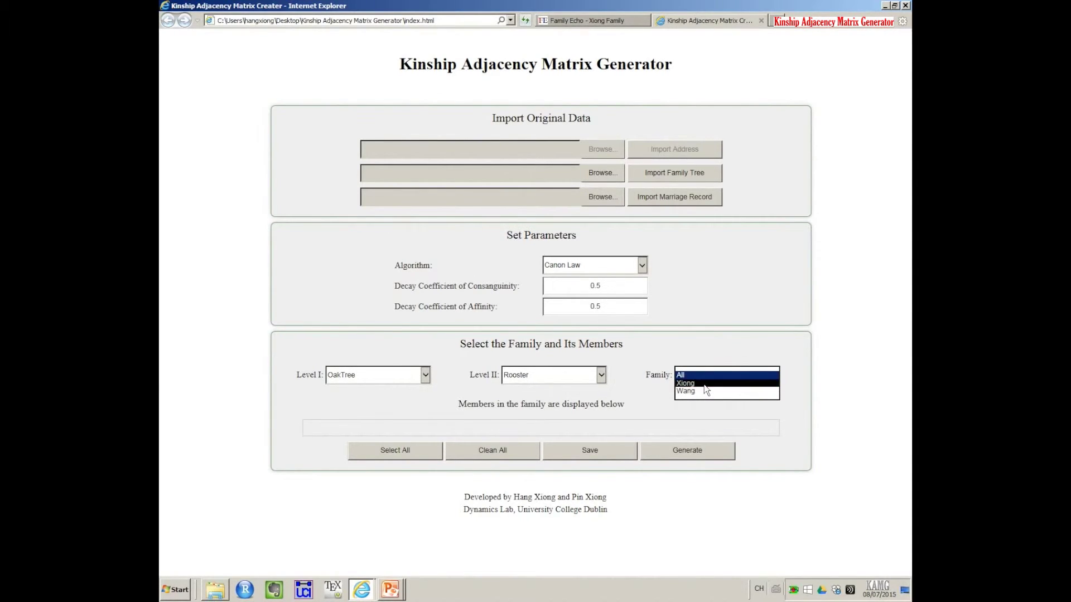
{"action": "left_click", "coordinate": [699, 311]}
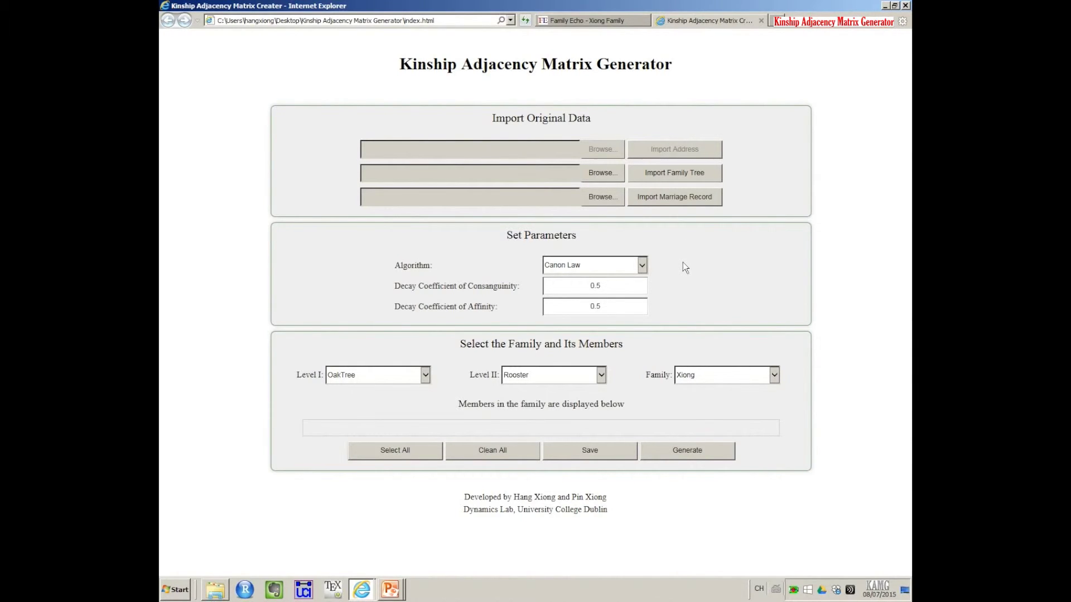
Import Xiong-Family-5-Jul-2015.ged from the data folder as the family tree.
{"action": "left_click", "coordinate": [602, 177]}
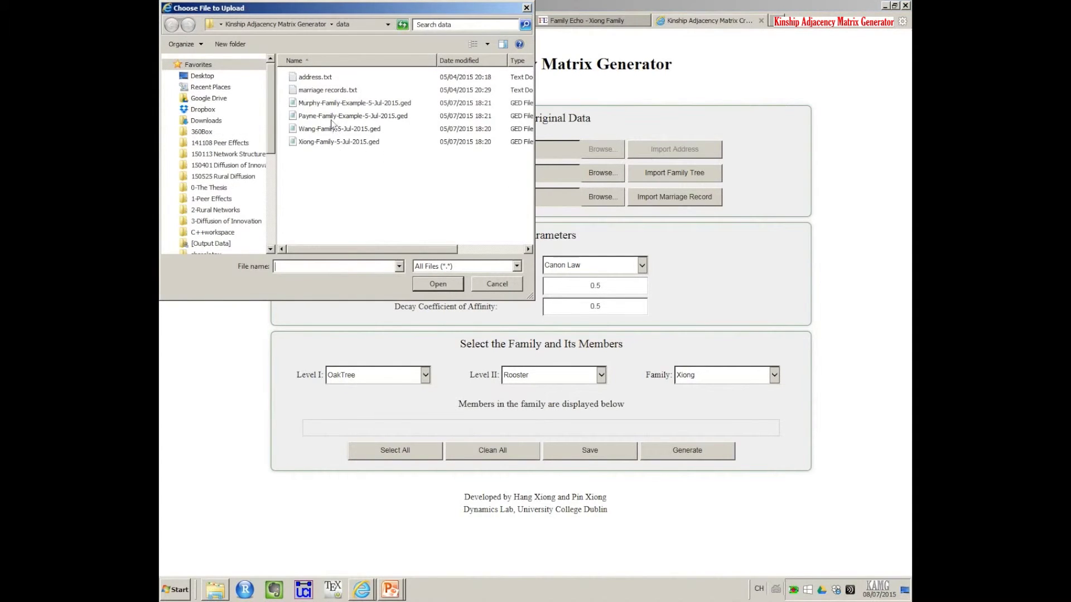
{"action": "left_click", "coordinate": [299, 143]}
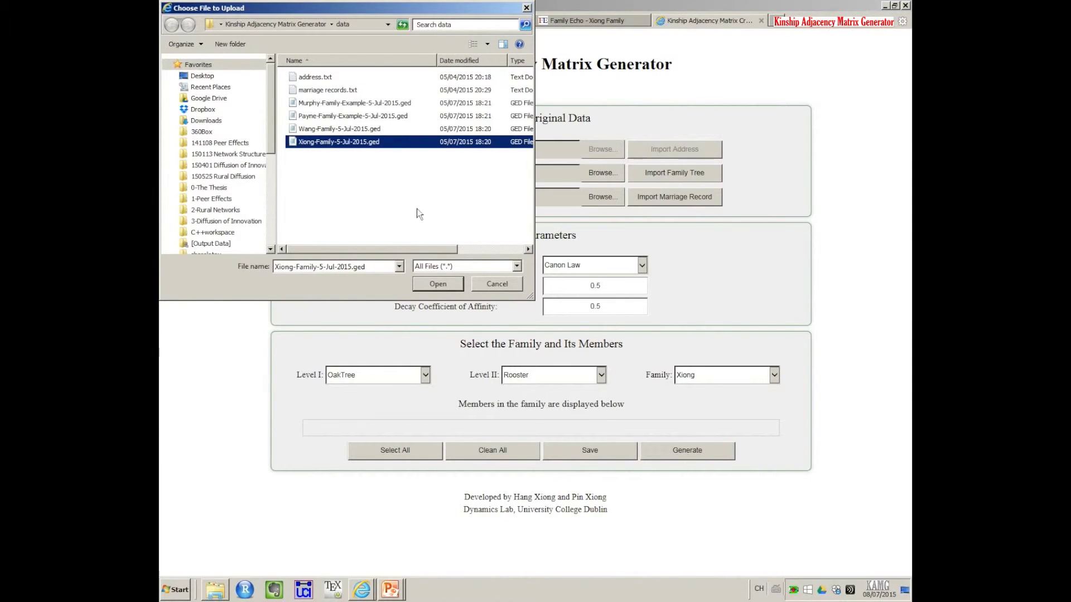
{"action": "left_click", "coordinate": [439, 284]}
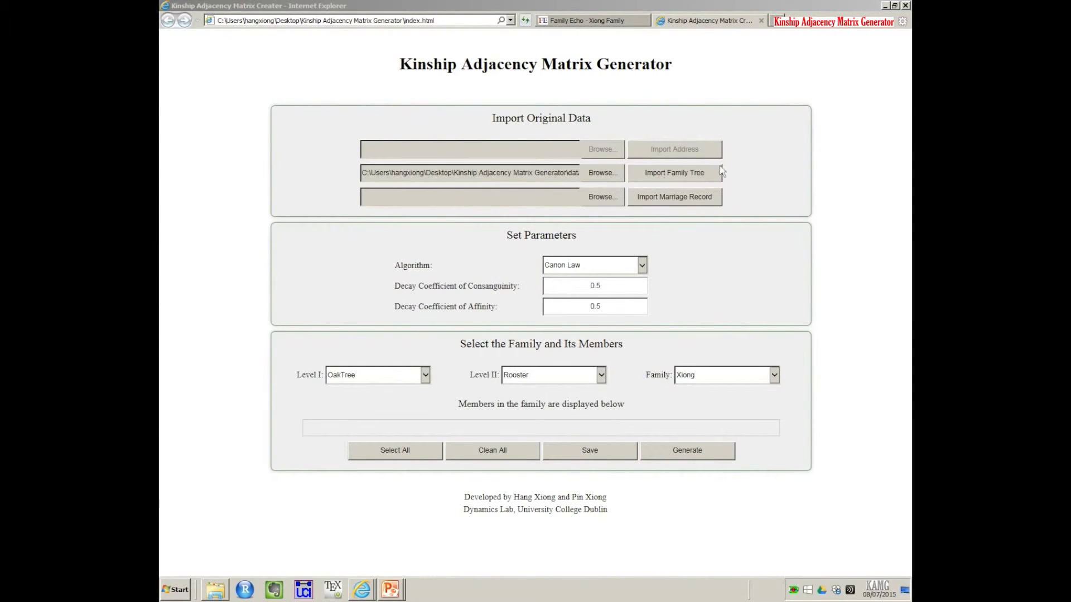
{"action": "left_click", "coordinate": [703, 177]}
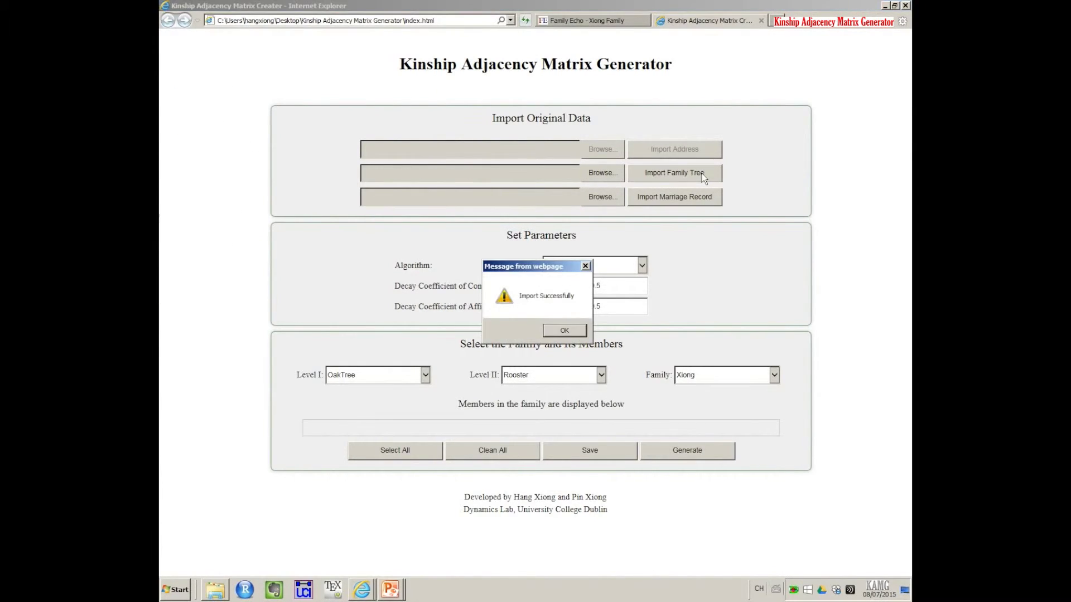
{"action": "left_click", "coordinate": [564, 330]}
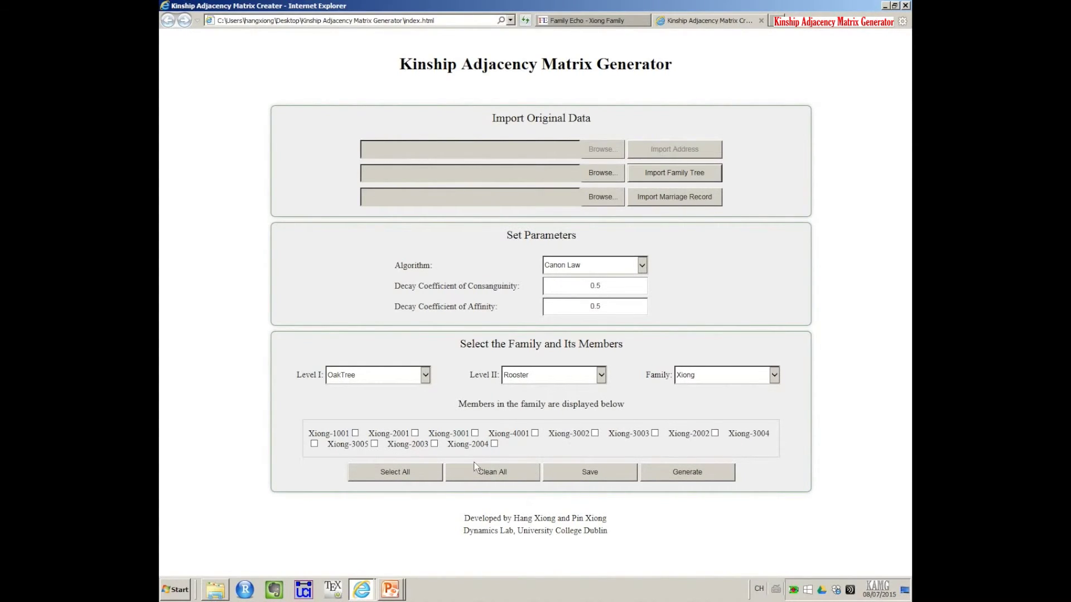
Select all members of the Xiong family and save the selection.
{"action": "left_click", "coordinate": [356, 433]}
{"action": "left_click", "coordinate": [415, 433]}
{"action": "left_click", "coordinate": [474, 433]}
{"action": "left_click", "coordinate": [534, 433]}
{"action": "left_click", "coordinate": [595, 433]}
{"action": "left_click", "coordinate": [655, 434]}
{"action": "left_click", "coordinate": [388, 475]}
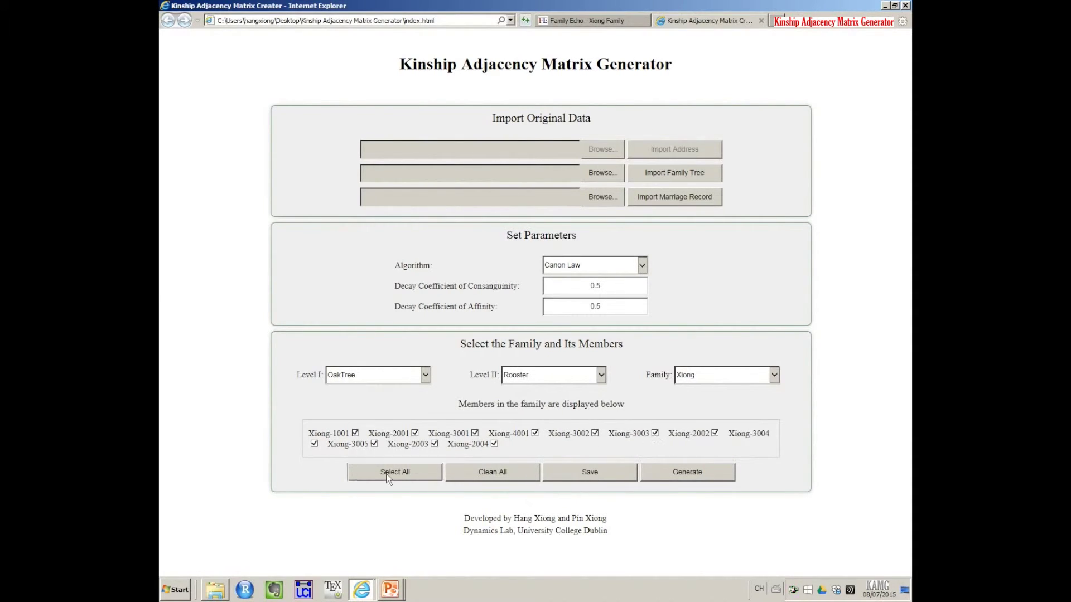
{"action": "left_click", "coordinate": [588, 473]}
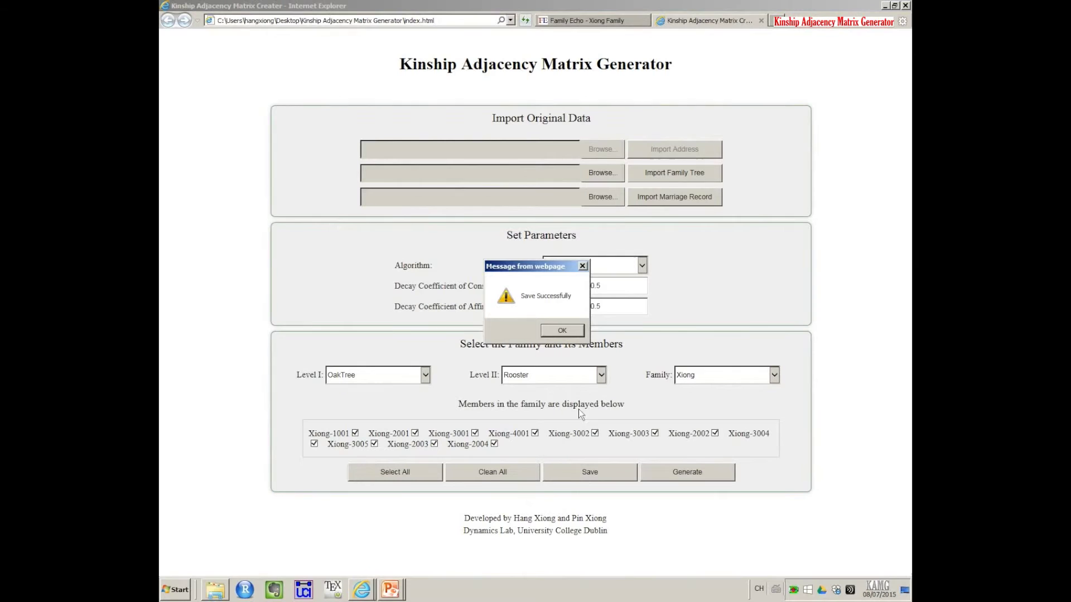
{"action": "left_click", "coordinate": [564, 329]}
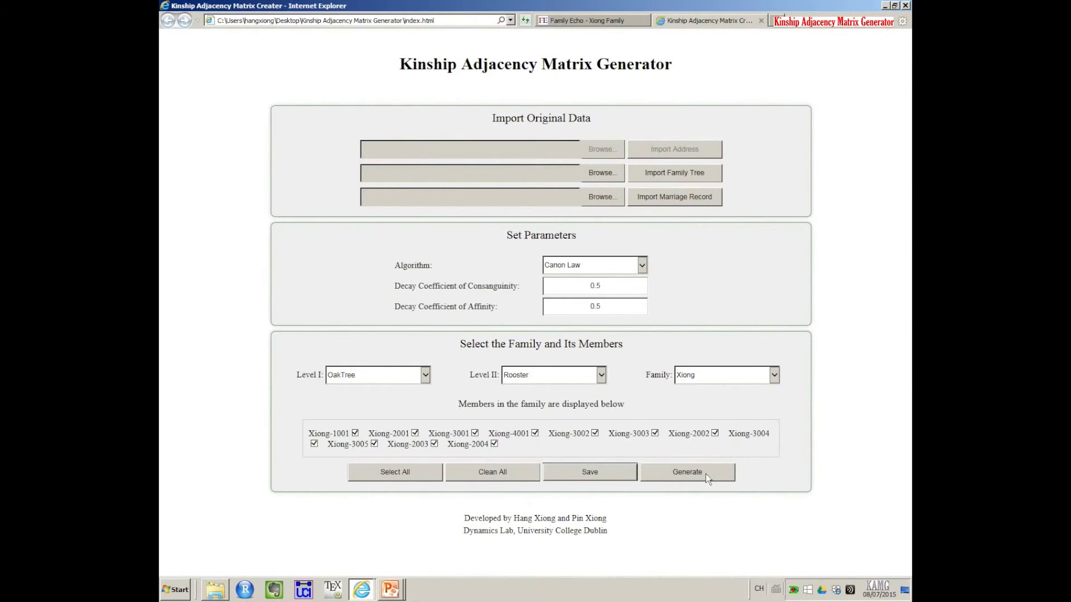
Generate the adjacency matrix file for the saved Xiong family members.
{"action": "left_click", "coordinate": [705, 474]}
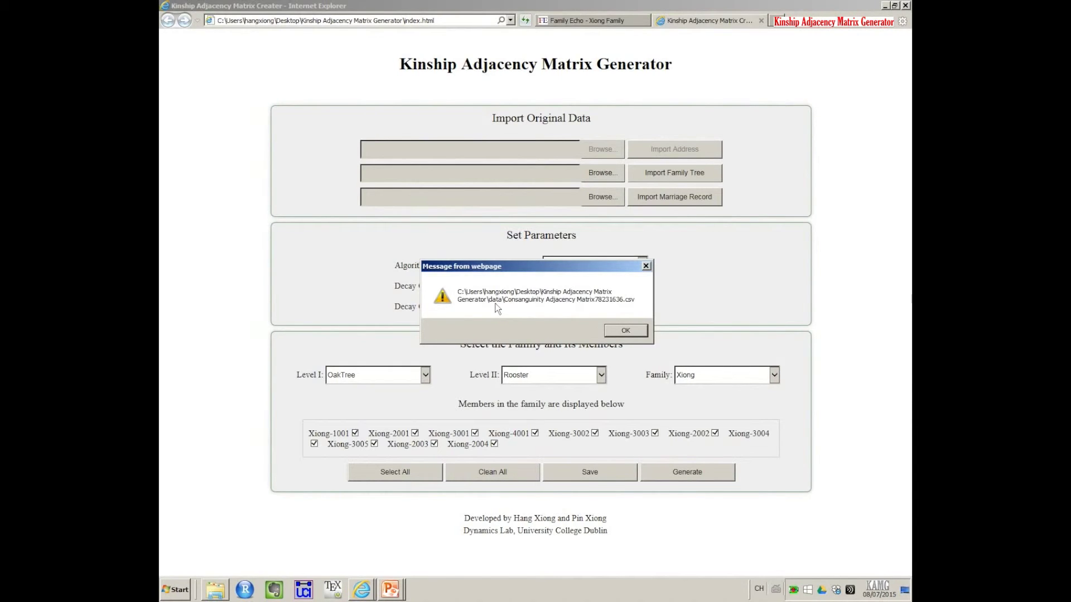
{"action": "left_click", "coordinate": [625, 330]}
{"action": "left_click", "coordinate": [580, 334]}
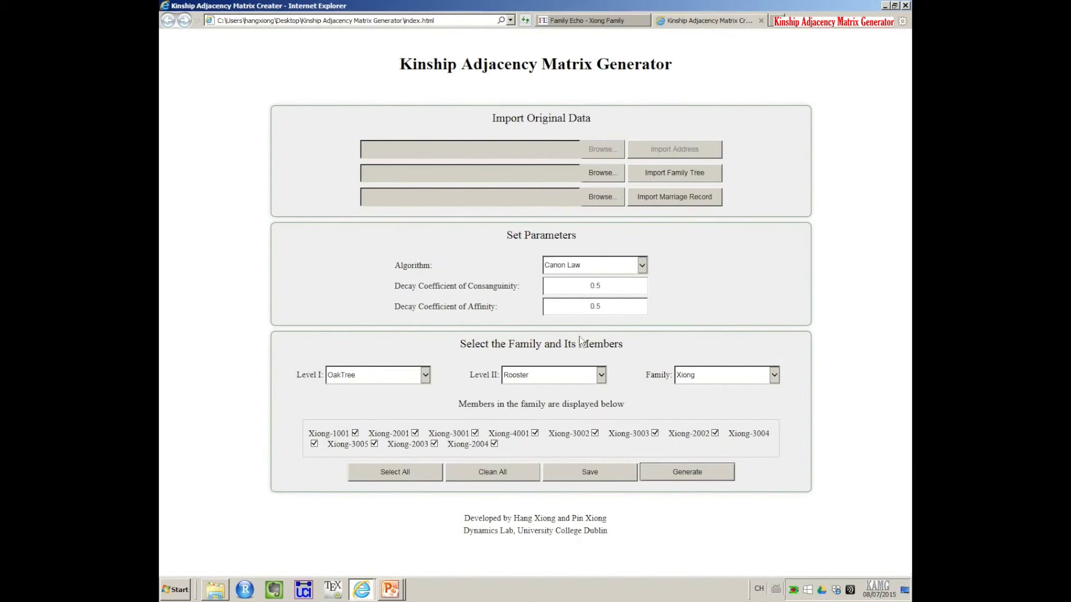
Open Consanguinity Adjacency Matrix78231636.csv from the data folder in Excel and widen columns A to L to fit the full member IDs.
{"action": "key", "text": "alt+Tab"}
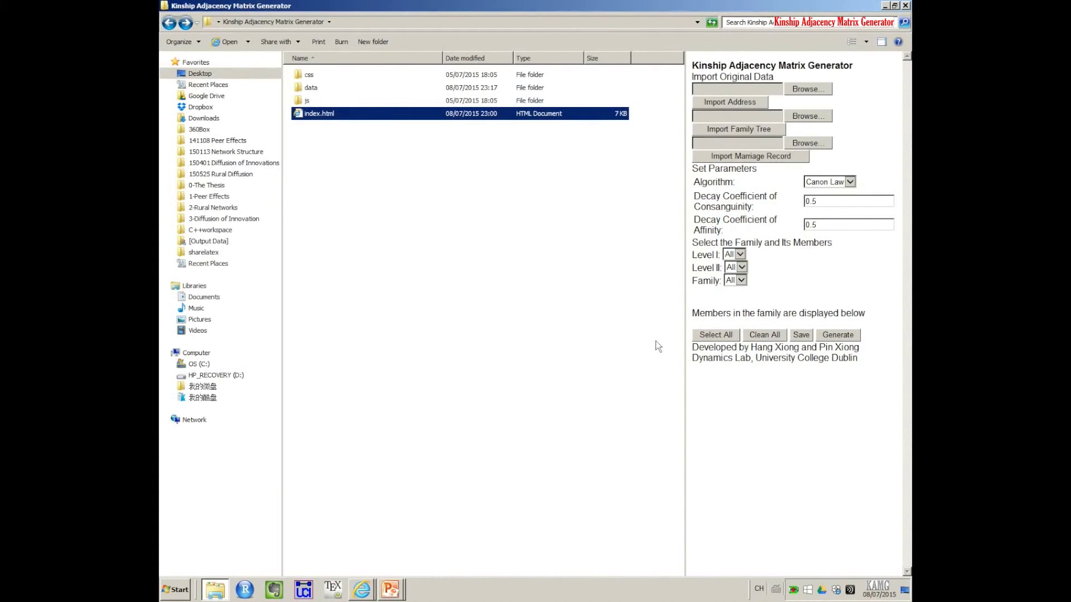
{"action": "double_click", "coordinate": [320, 91]}
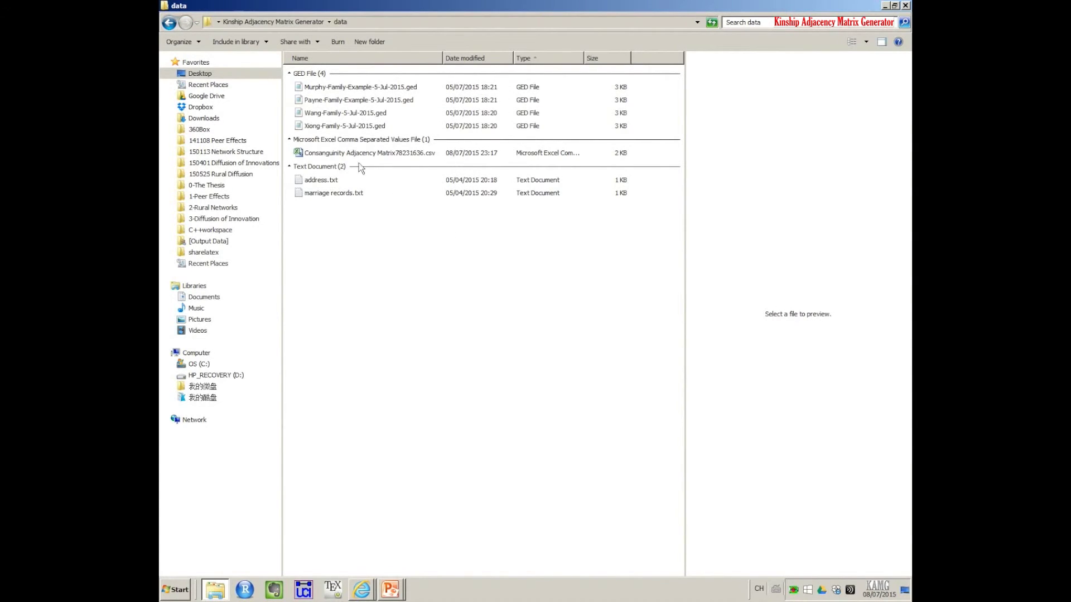
{"action": "double_click", "coordinate": [337, 154]}
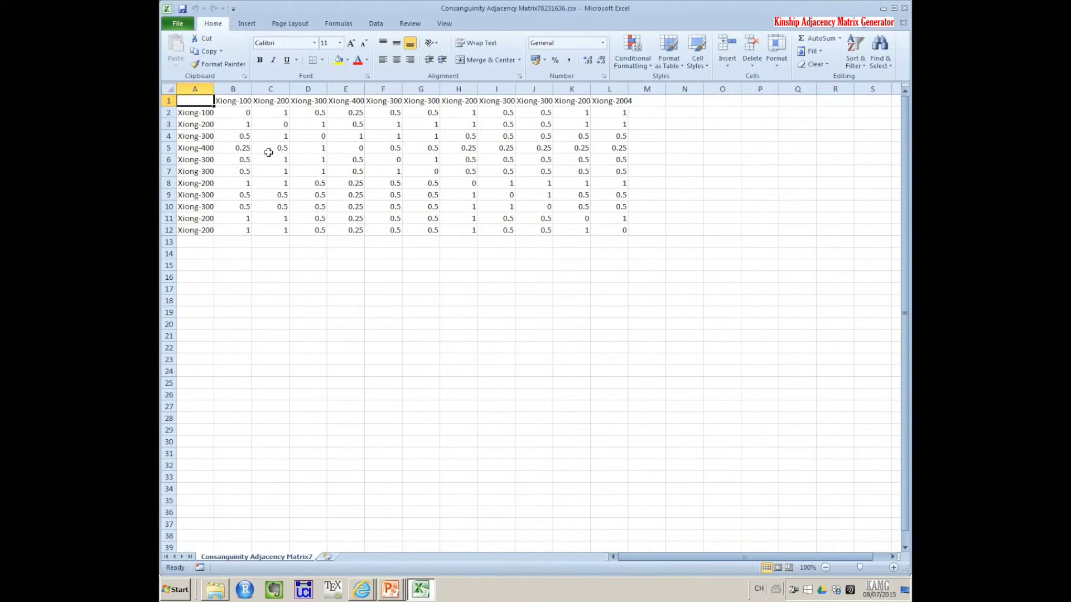
{"action": "left_click_drag", "start_coordinate": [214, 89], "coordinate": [212, 230]}
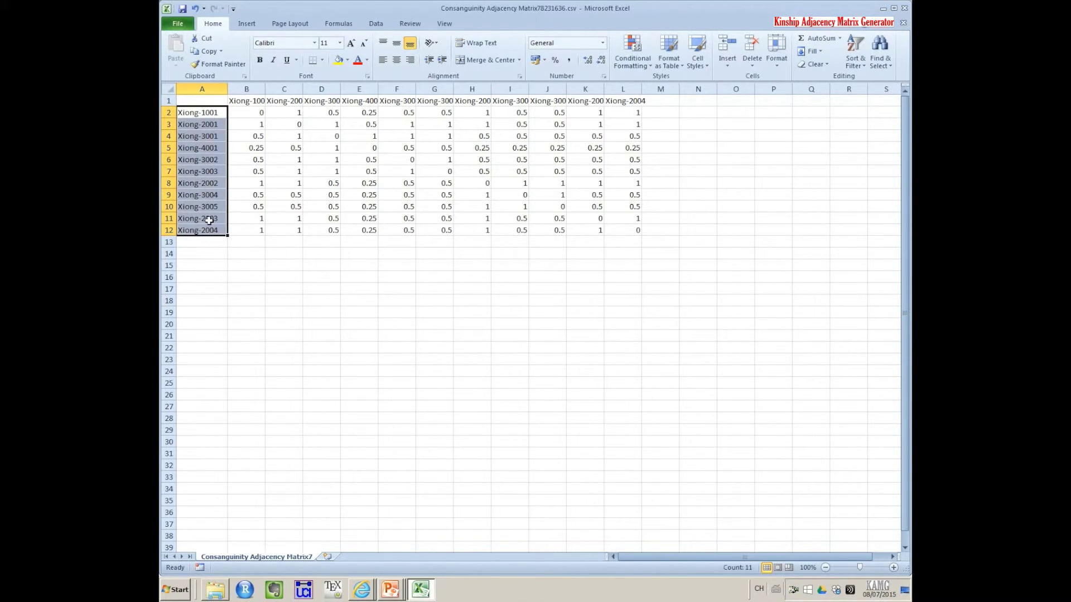
{"action": "left_click_drag", "start_coordinate": [243, 89], "coordinate": [652, 89]}
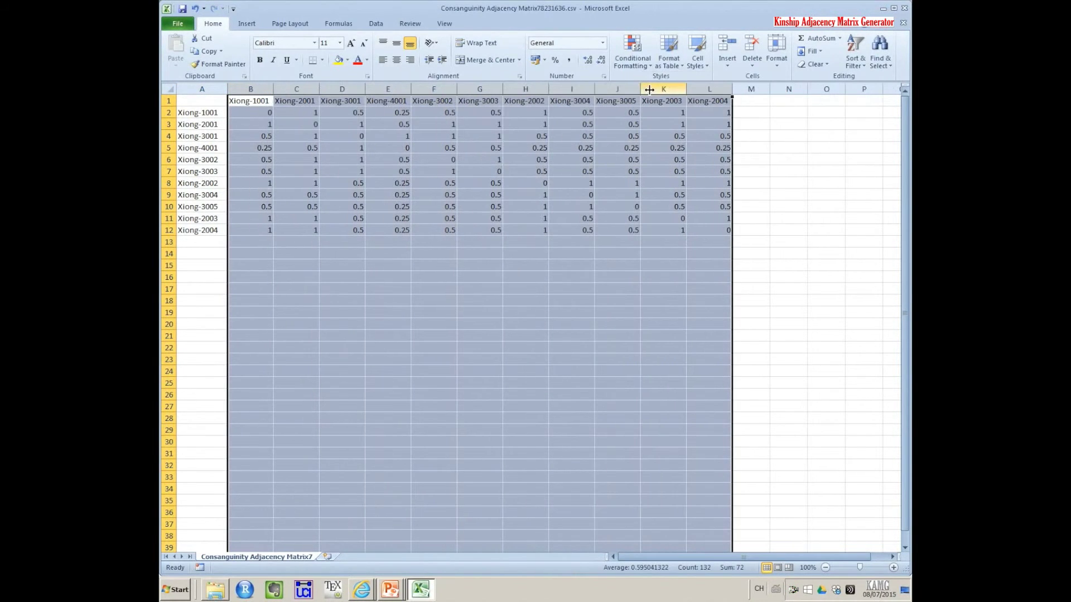
Examine the kinship values in B2:L12, and close the file and Excel without saving.
{"action": "left_click", "coordinate": [253, 114]}
{"action": "left_click_drag", "start_coordinate": [252, 114], "coordinate": [697, 231]}
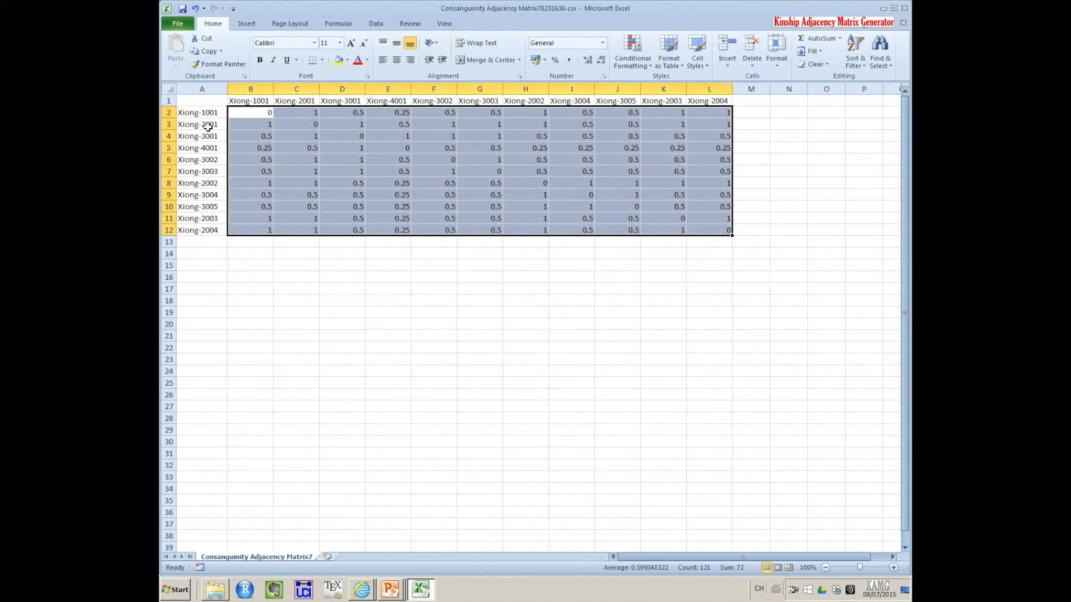
{"action": "left_click_drag", "start_coordinate": [253, 115], "coordinate": [705, 230]}
{"action": "left_click", "coordinate": [707, 229]}
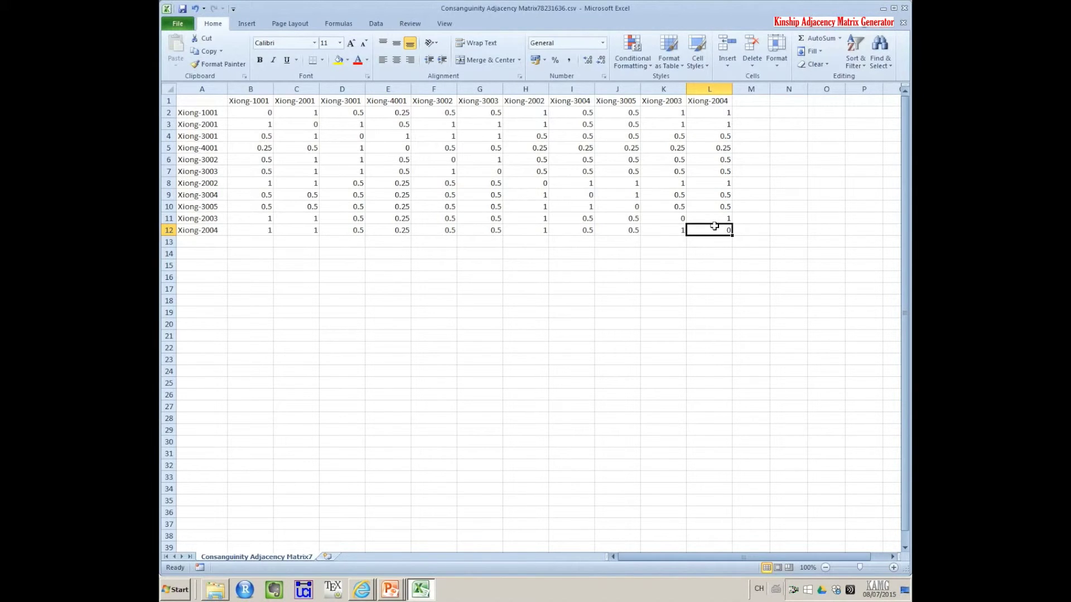
{"action": "left_click", "coordinate": [904, 24]}
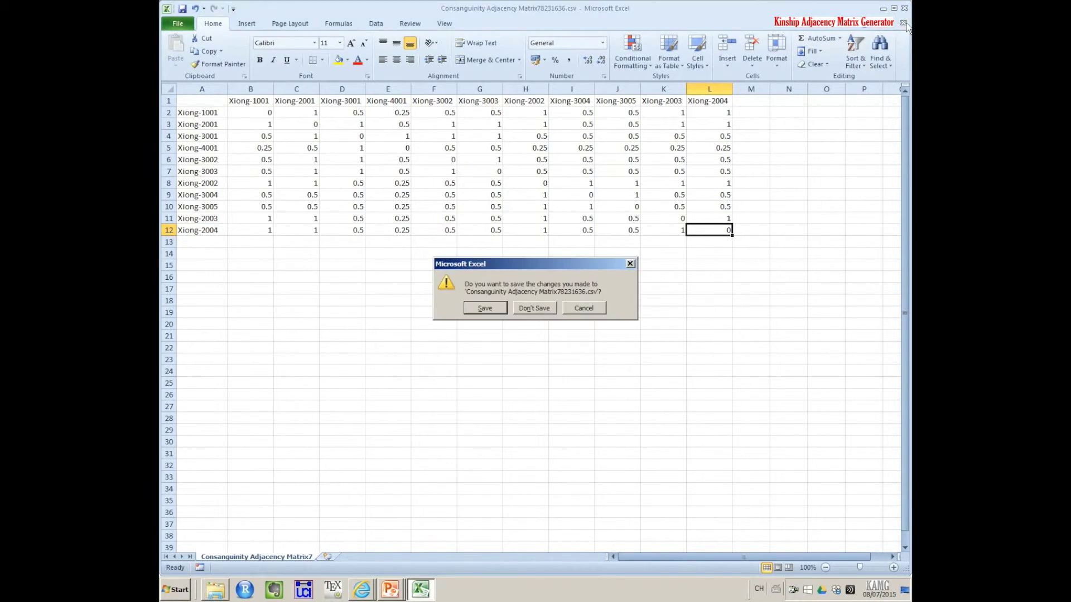
{"action": "left_click", "coordinate": [541, 308]}
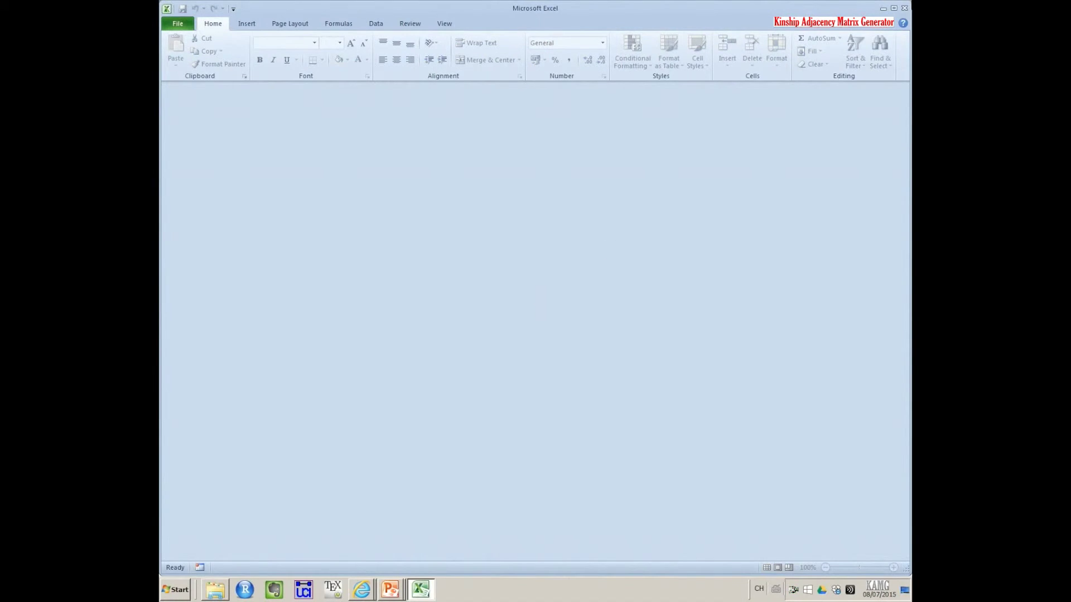
{"action": "left_click", "coordinate": [904, 7]}
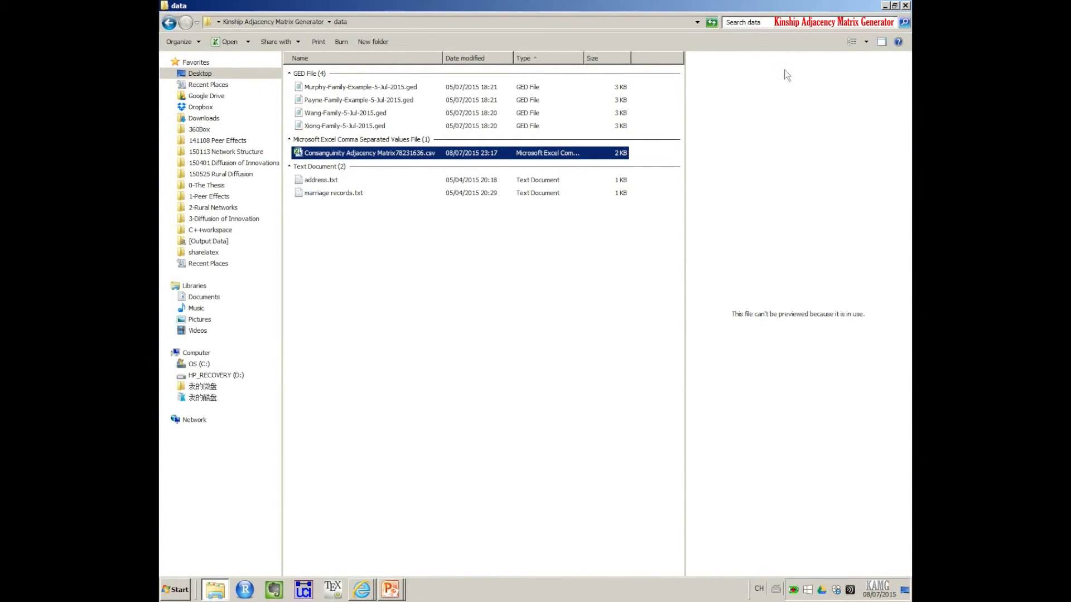
Switch back to the Kinship Adjacency Matrix Generator page and set Family to Wang.
{"action": "left_click", "coordinate": [368, 589]}
{"action": "left_click", "coordinate": [364, 566]}
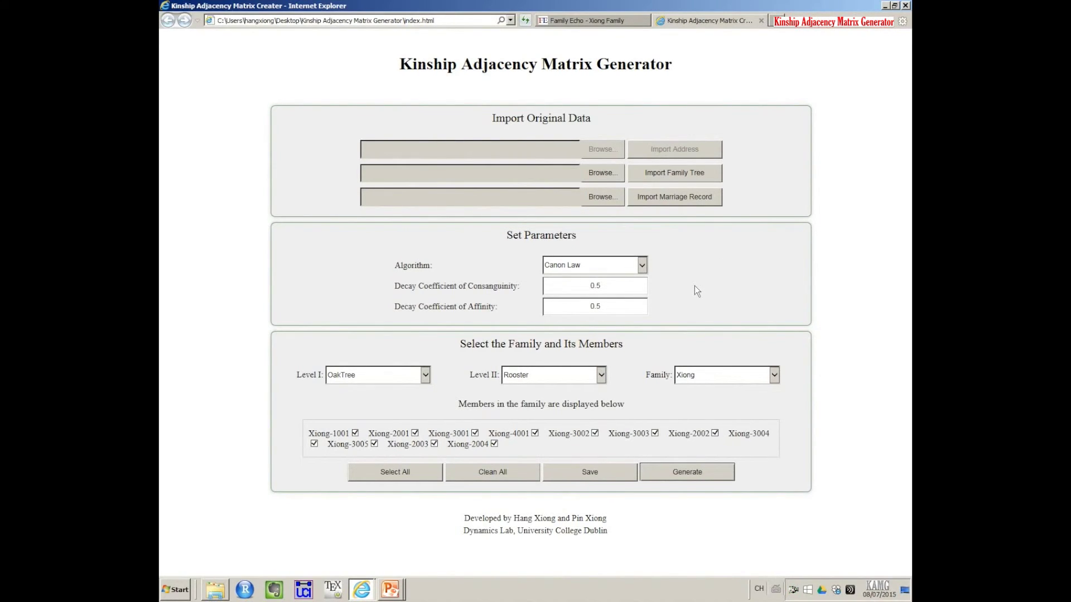
{"action": "left_click", "coordinate": [717, 372]}
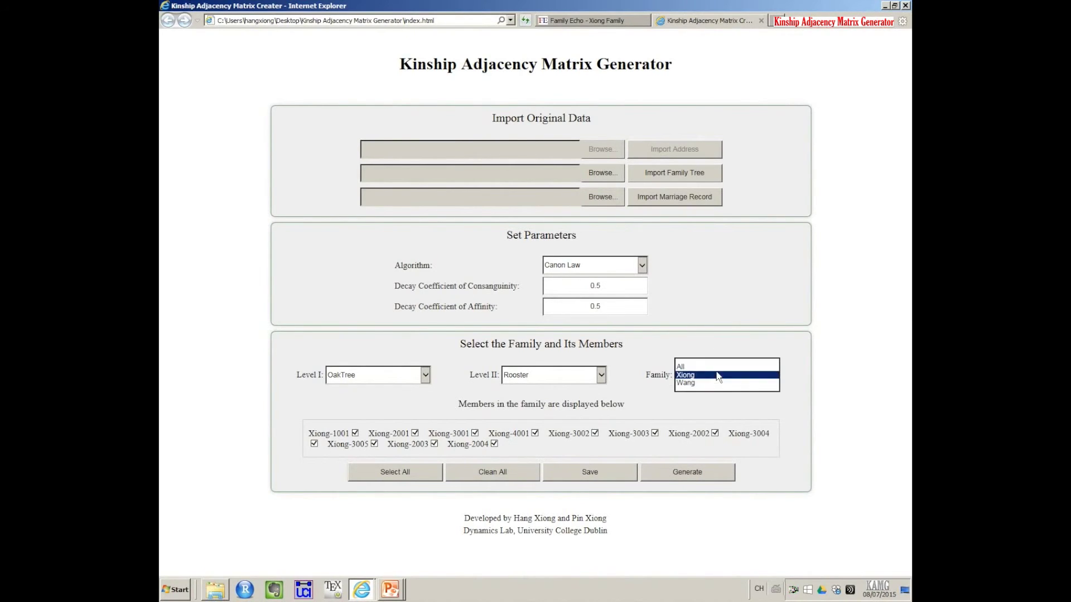
{"action": "left_click", "coordinate": [705, 383]}
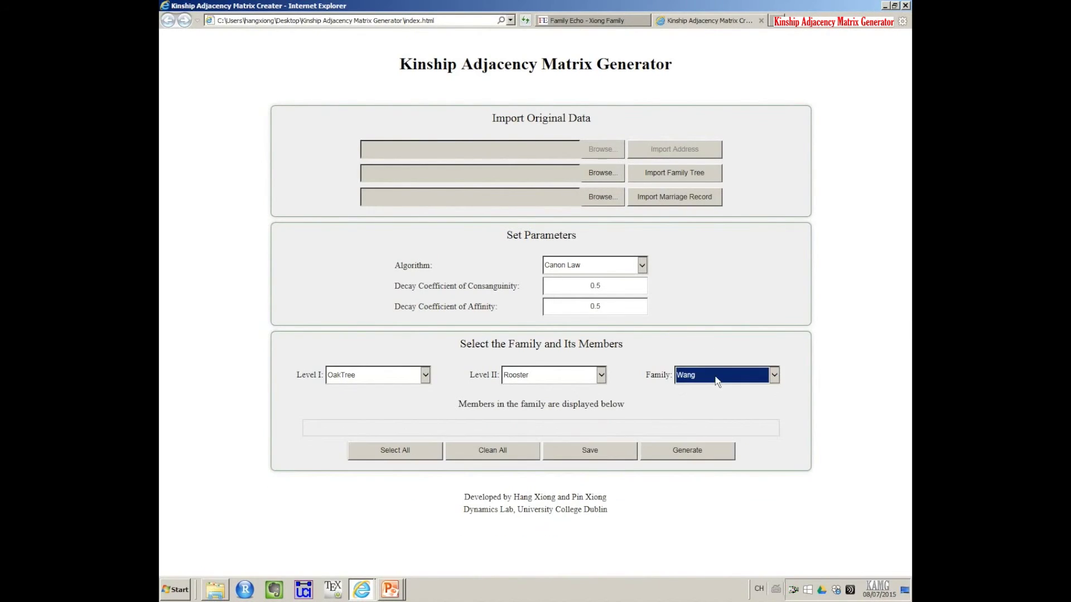
Import Wang-Family-5-Jul-2015.ged from the data folder as the family tree.
{"action": "left_click", "coordinate": [601, 174]}
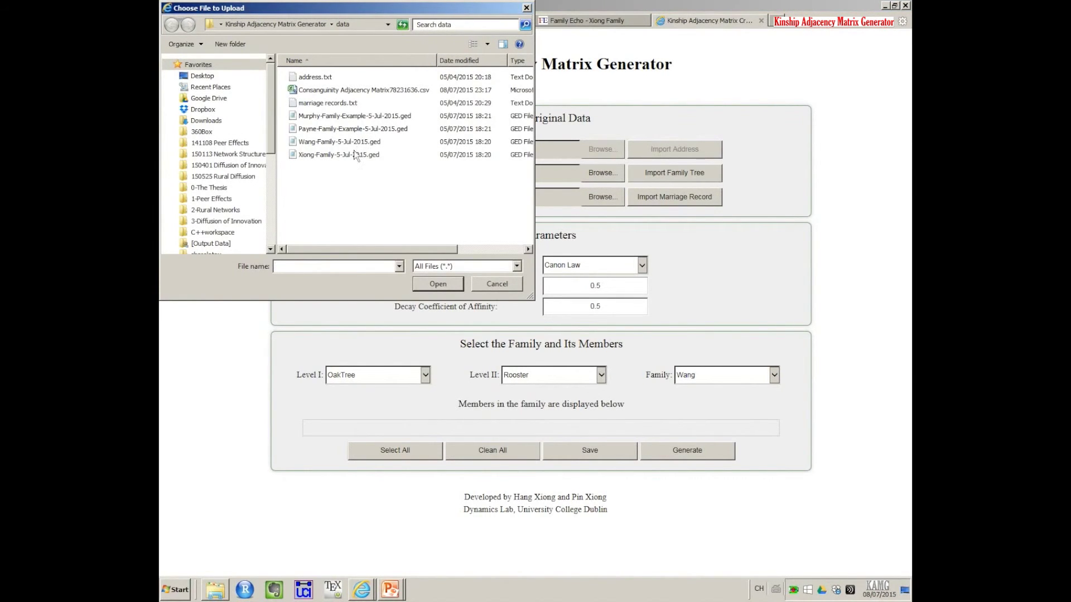
{"action": "left_click", "coordinate": [319, 144]}
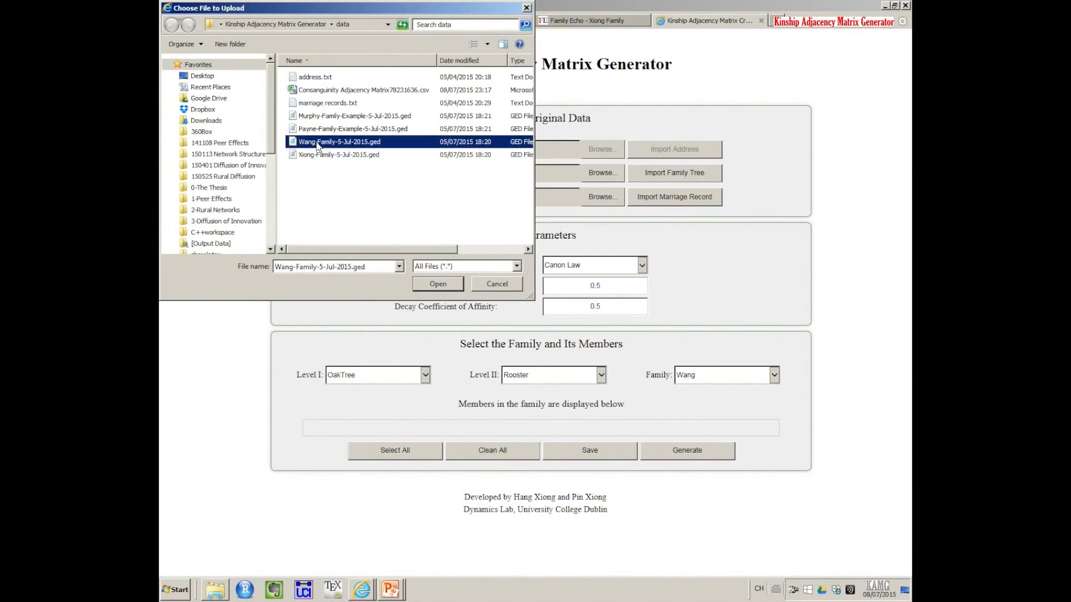
{"action": "left_click", "coordinate": [437, 284]}
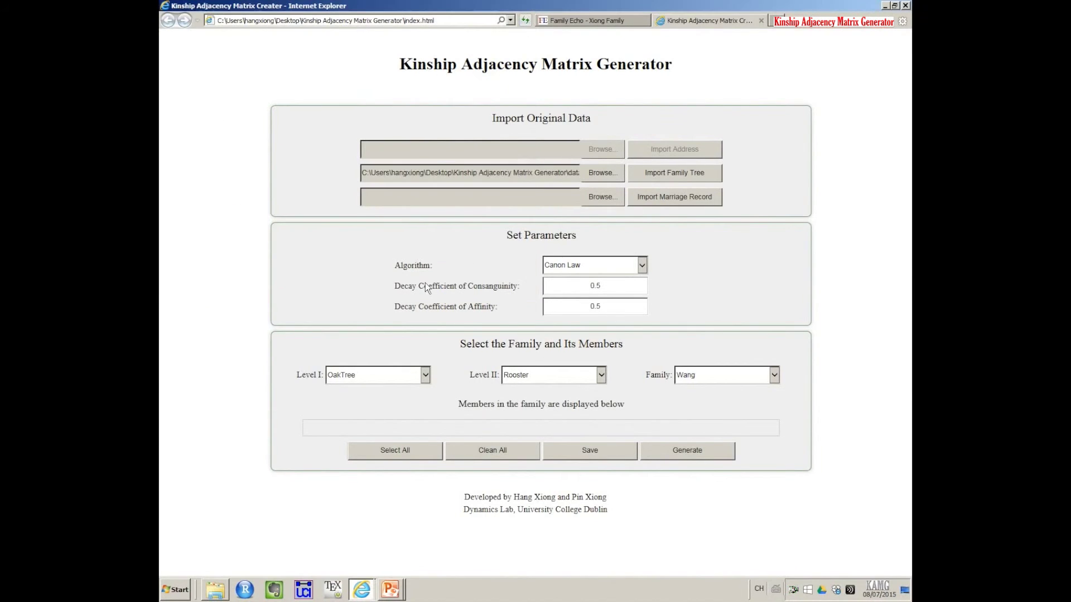
{"action": "left_click", "coordinate": [676, 175]}
{"action": "left_click", "coordinate": [570, 333]}
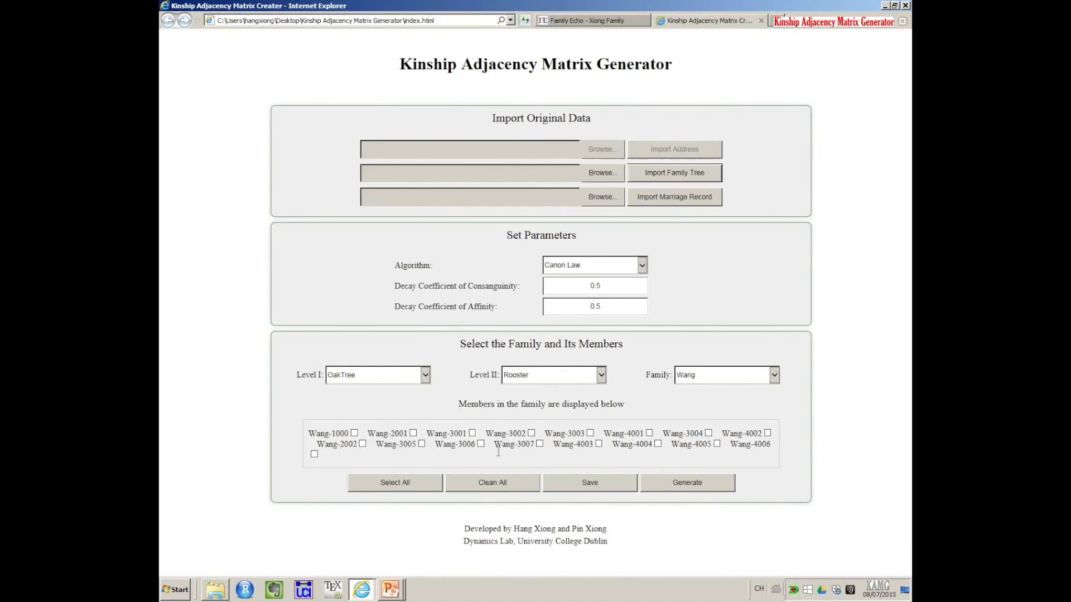
Select all members of the Wang family and save the selection.
{"action": "left_click", "coordinate": [402, 487]}
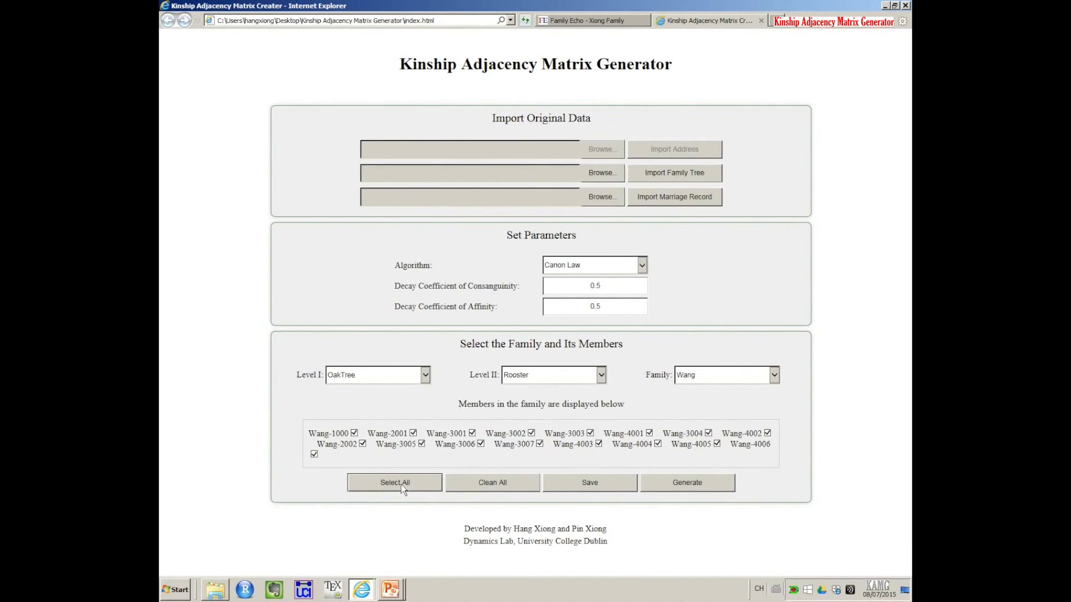
{"action": "left_click", "coordinate": [586, 483]}
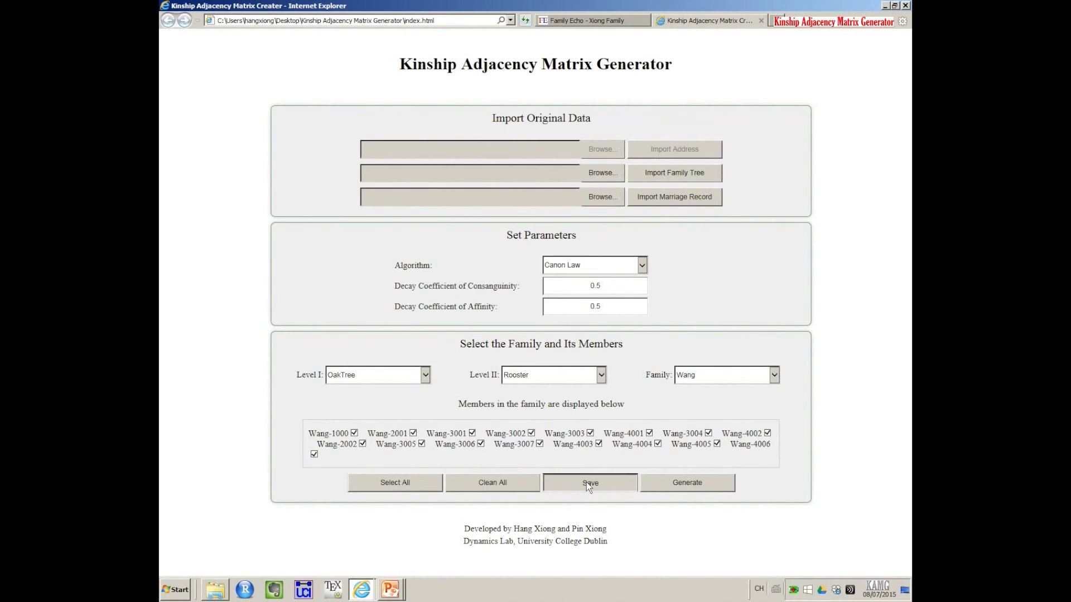
{"action": "left_click", "coordinate": [570, 331]}
Generate the adjacency matrix file for the saved Xiong and Wang family members.
{"action": "left_click", "coordinate": [683, 483]}
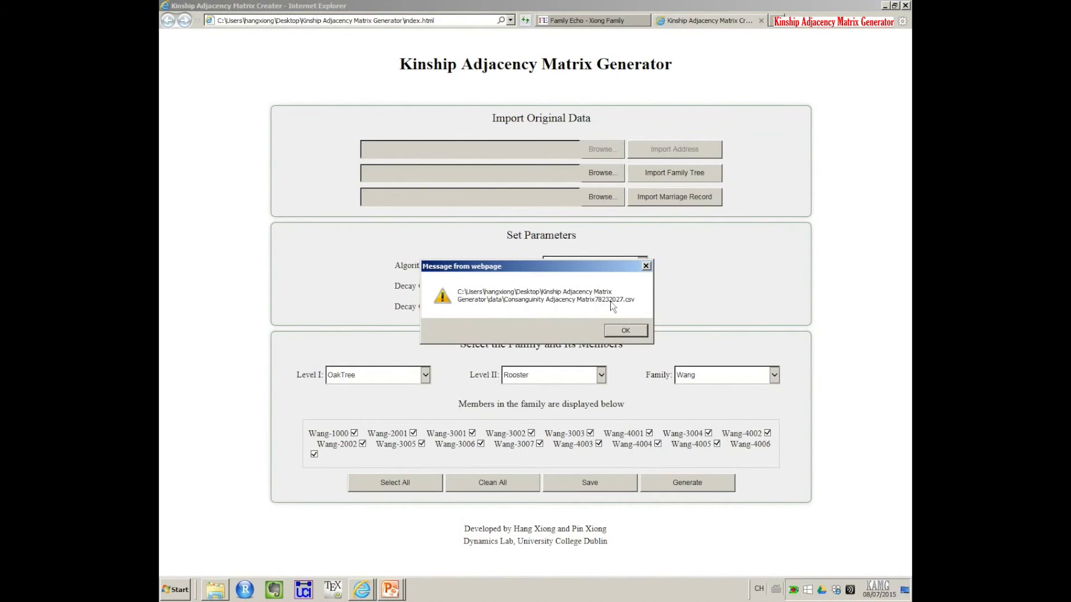
{"action": "left_click", "coordinate": [629, 330]}
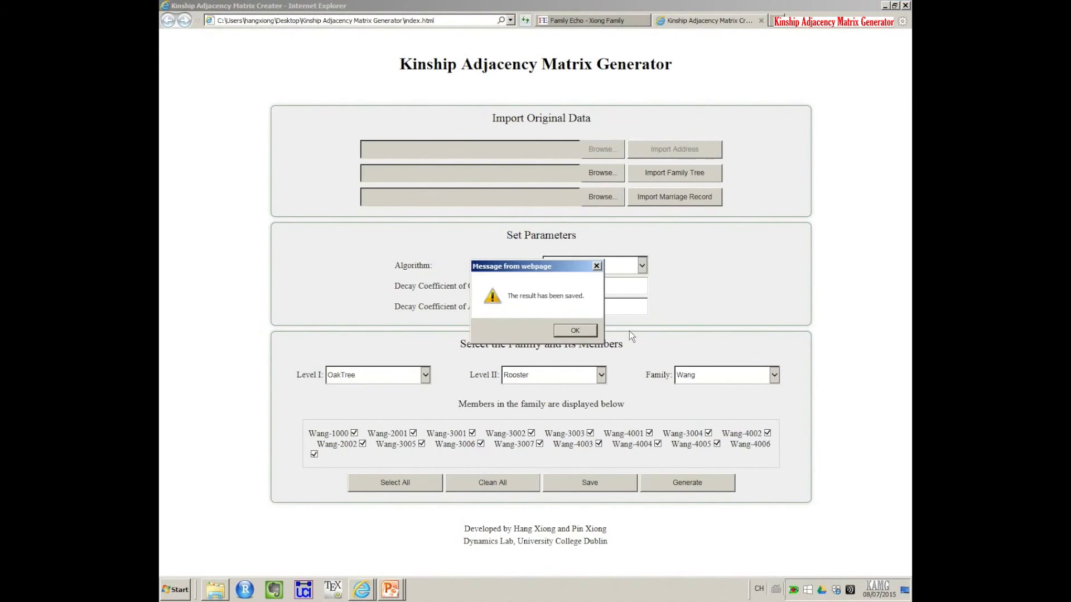
{"action": "left_click", "coordinate": [590, 335]}
Open Consanguinity Adjacency Matrix78232027.csv from the data folder in Excel and check the member IDs in A2:A28.
{"action": "key", "text": "alt+Tab"}
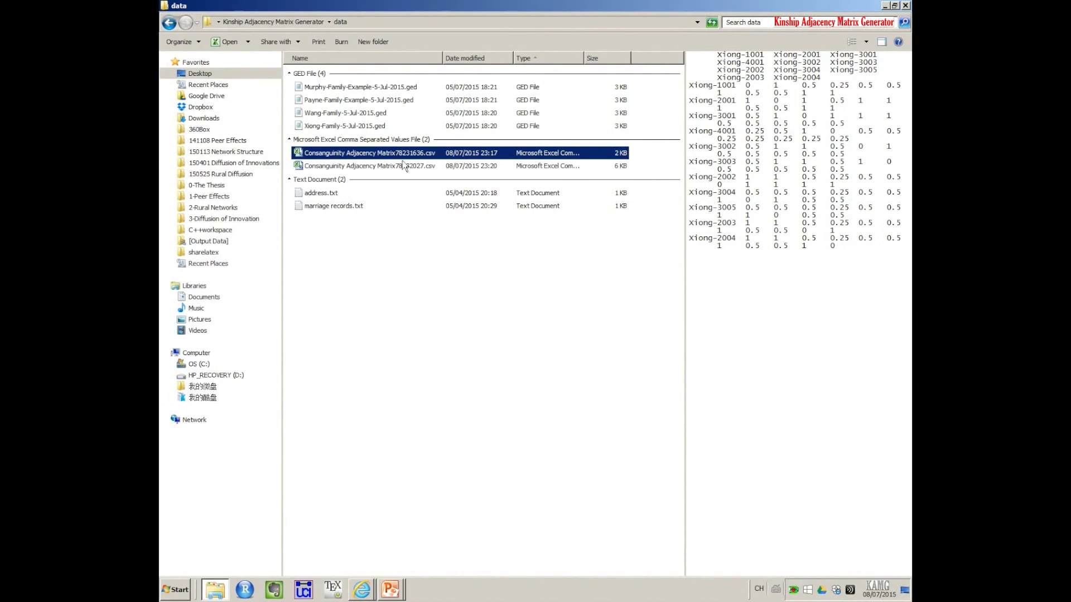
{"action": "left_click", "coordinate": [391, 169]}
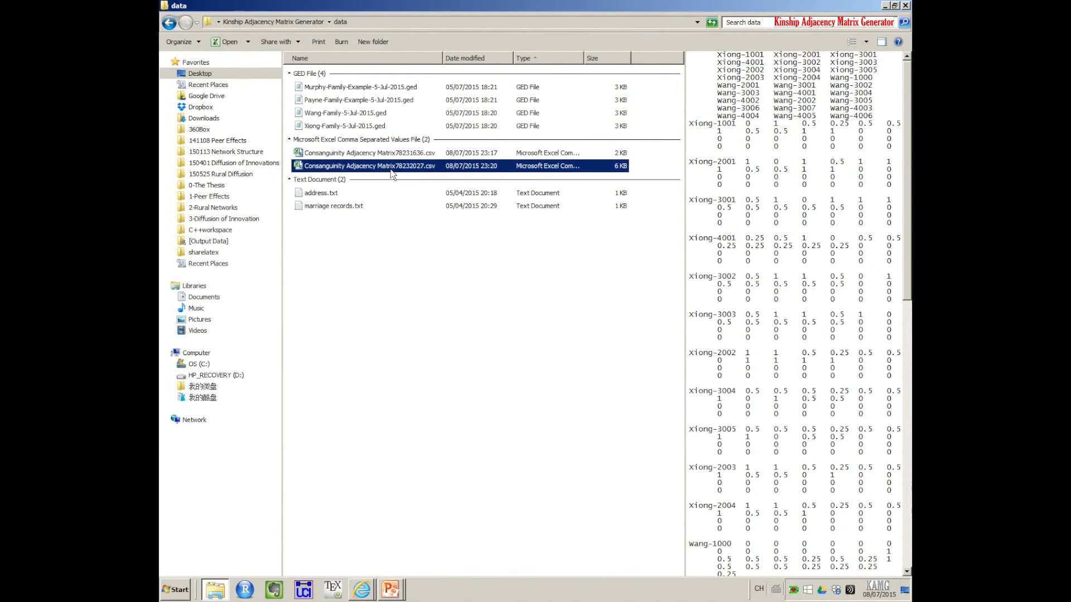
{"action": "double_click", "coordinate": [381, 166]}
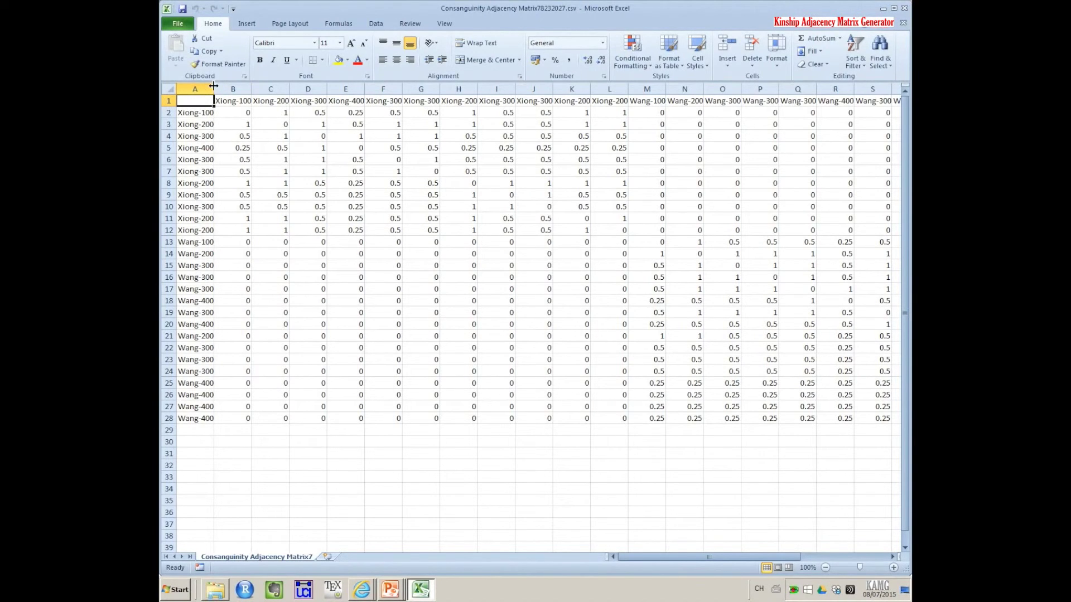
{"action": "left_click_drag", "start_coordinate": [206, 112], "coordinate": [206, 418]}
Examine the within-family kinship values, the Wang block in M13:AB28 and the Xiong block in B2:L12.
{"action": "left_click_drag", "start_coordinate": [664, 557], "coordinate": [765, 559]}
{"action": "left_click_drag", "start_coordinate": [312, 235], "coordinate": [764, 412]}
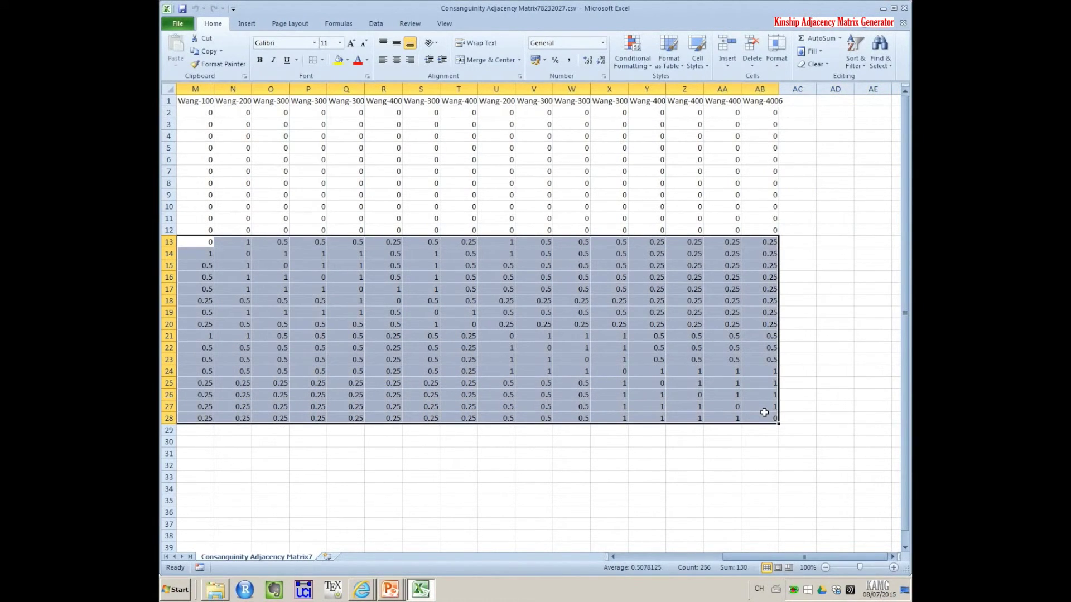
{"action": "left_click_drag", "start_coordinate": [764, 557], "coordinate": [747, 557]}
{"action": "left_click", "coordinate": [300, 238]}
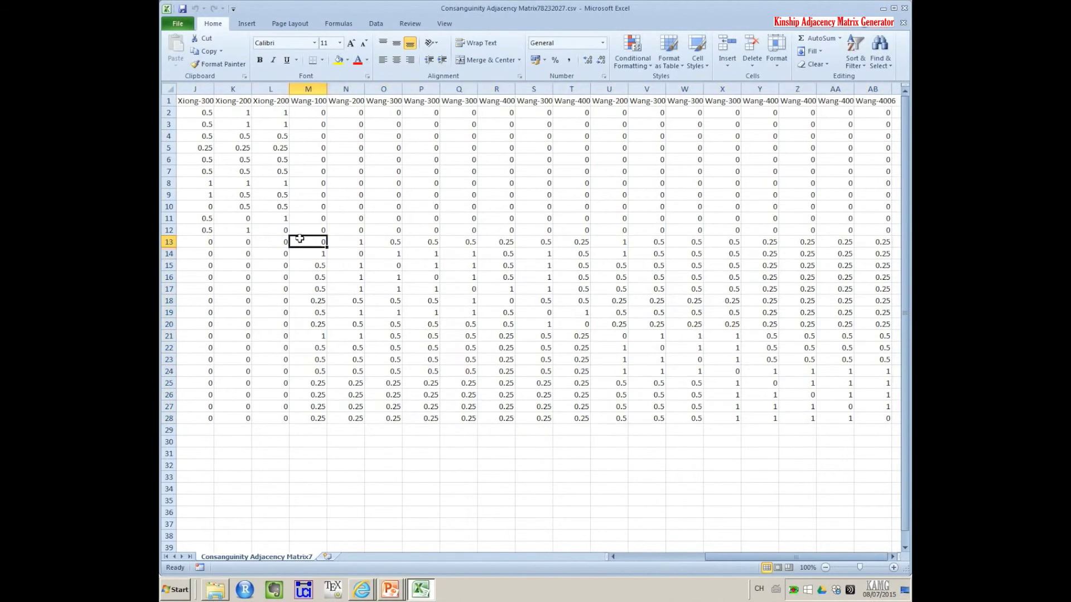
{"action": "left_click_drag", "start_coordinate": [300, 239], "coordinate": [727, 387]}
{"action": "left_click_drag", "start_coordinate": [271, 230], "coordinate": [247, 107]}
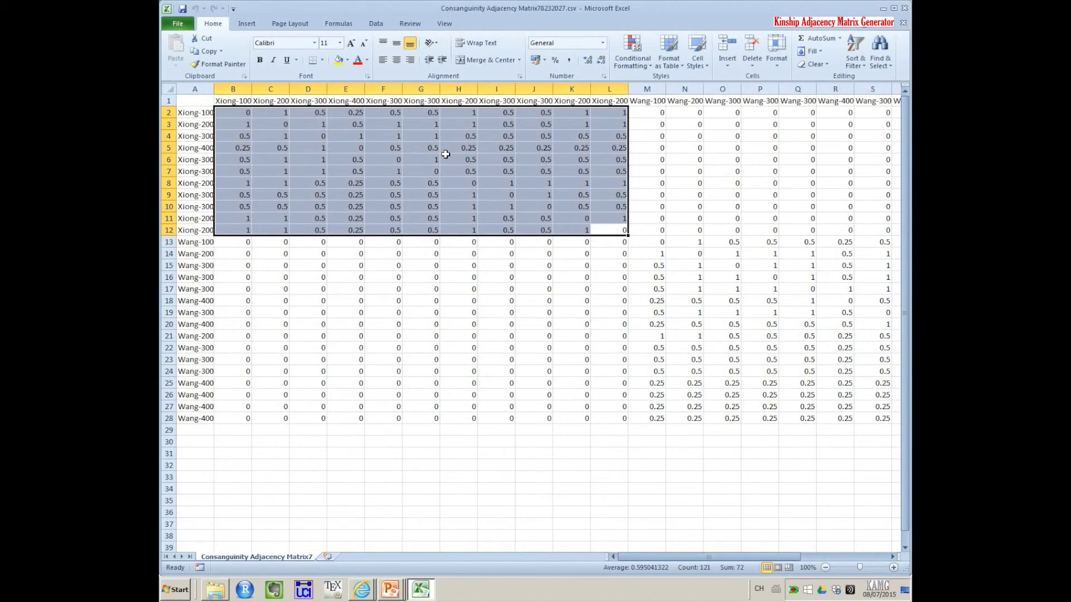
Examine the kinship values between the two families in B13:L28 and M2:AB12.
{"action": "left_click_drag", "start_coordinate": [240, 243], "coordinate": [624, 416]}
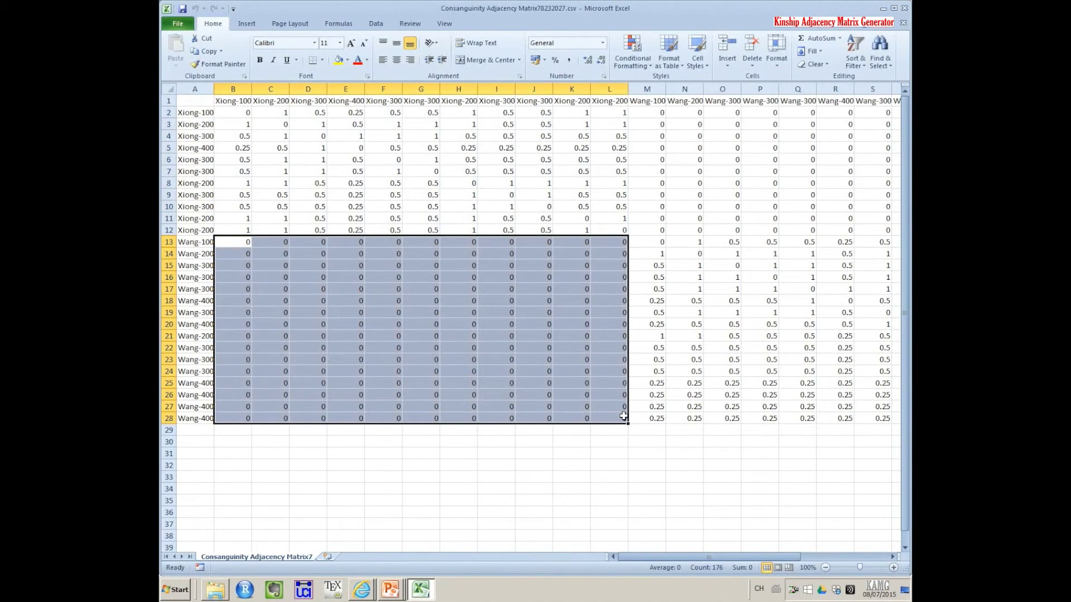
{"action": "left_click", "coordinate": [225, 241]}
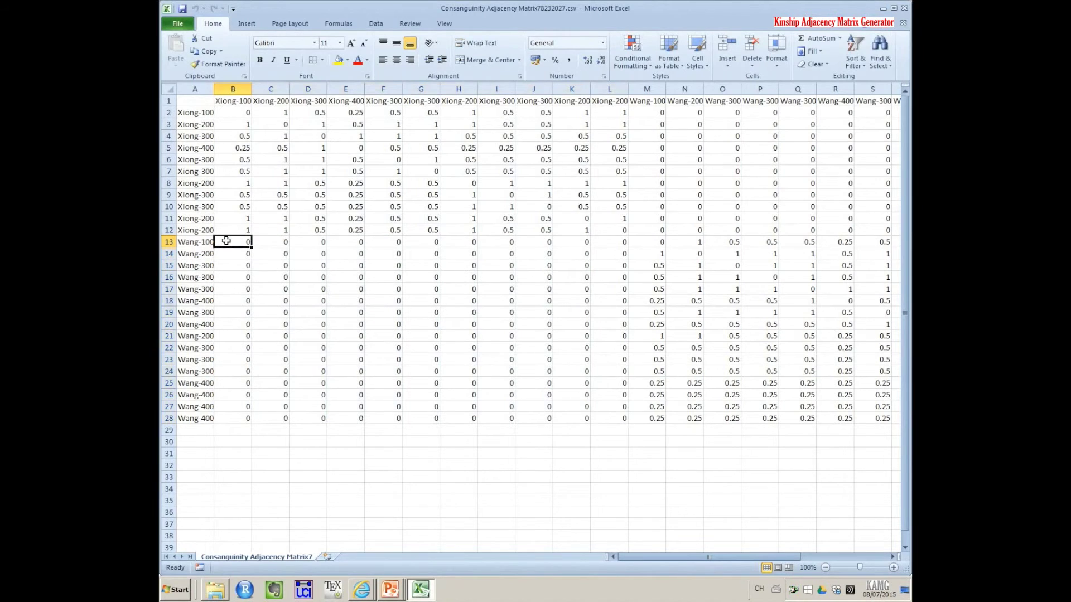
{"action": "left_click_drag", "start_coordinate": [226, 241], "coordinate": [613, 423]}
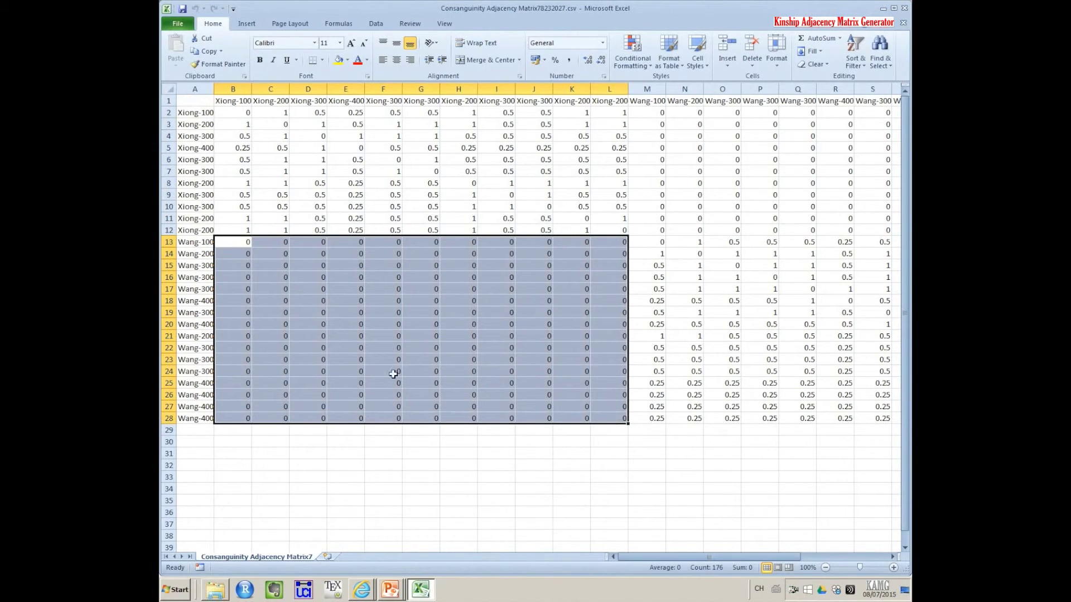
{"action": "left_click_drag", "start_coordinate": [647, 112], "coordinate": [904, 224]}
Close the matrix file without saving changes and exit Excel.
{"action": "left_click", "coordinate": [903, 24]}
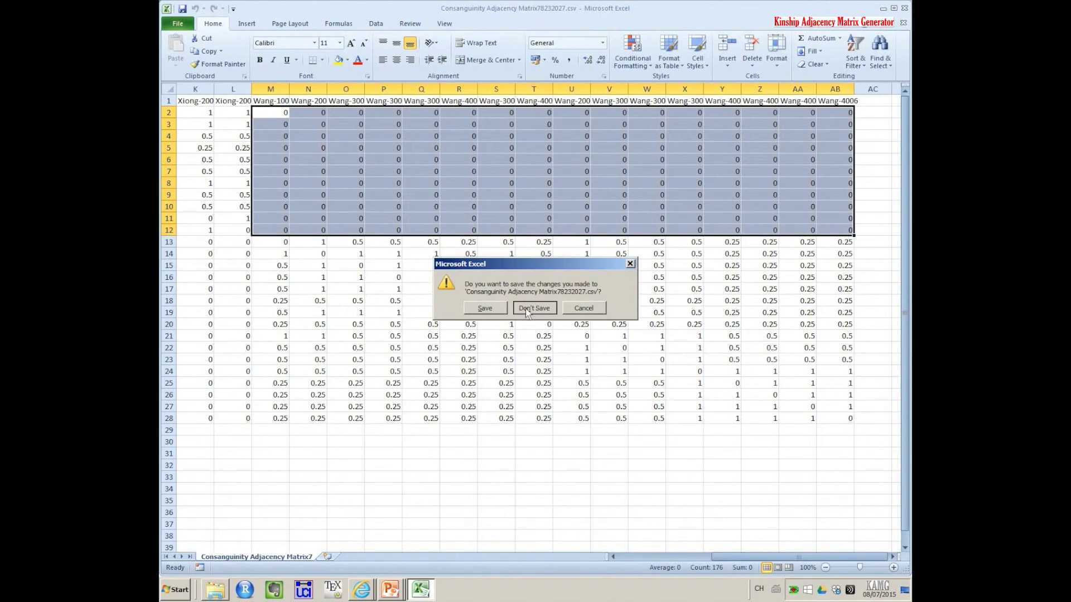
{"action": "left_click", "coordinate": [533, 309]}
{"action": "left_click", "coordinate": [903, 8]}
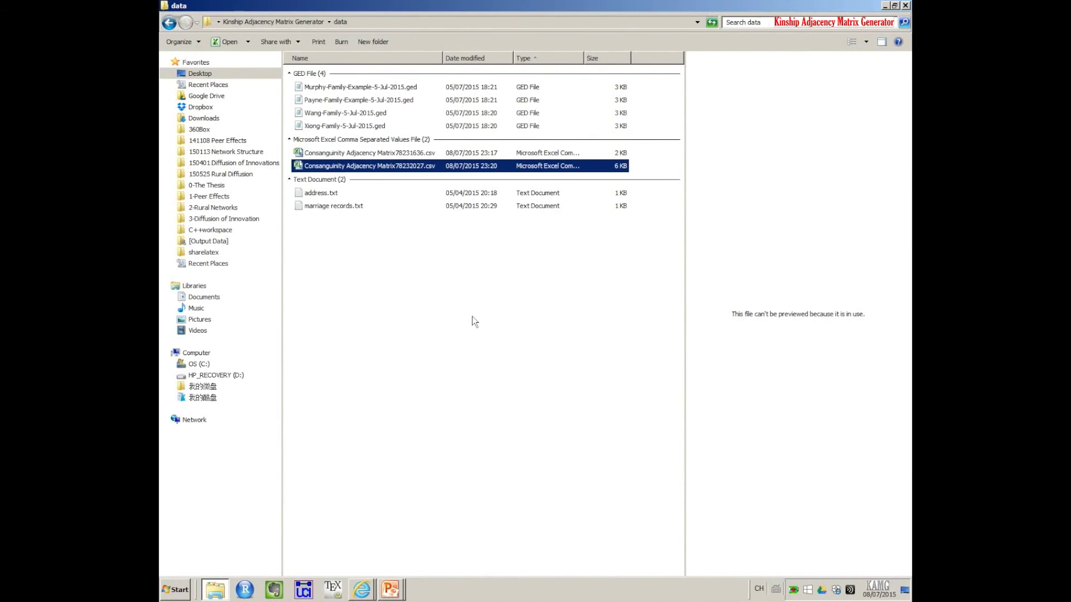
Return to the Kinship Adjacency Matrix Generator page and choose Belfield as Level I, Geary as Level II and Payne as the family.
{"action": "left_click", "coordinate": [362, 589]}
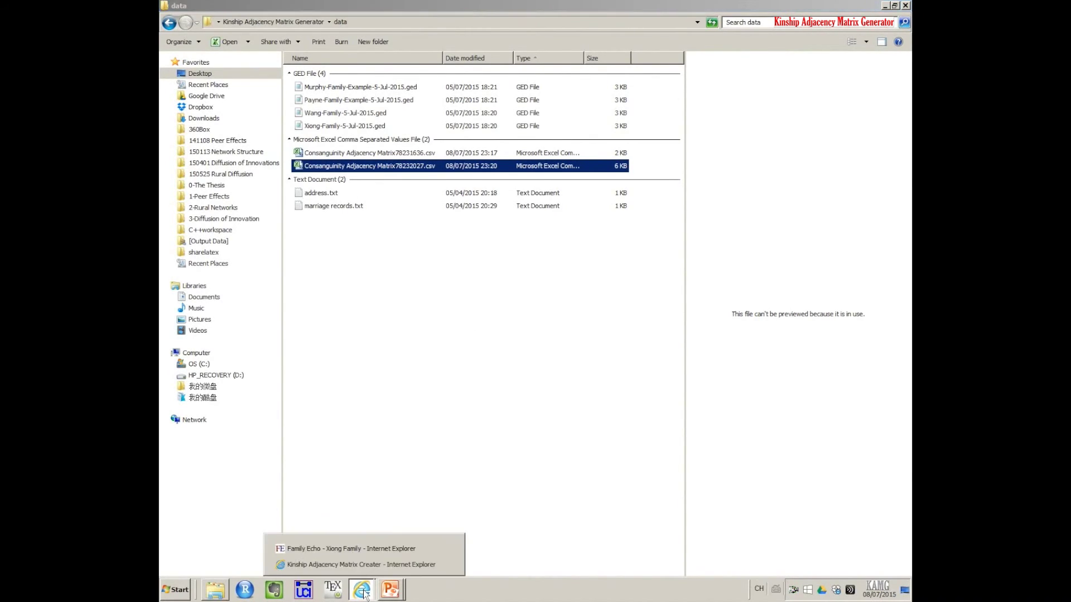
{"action": "left_click", "coordinate": [401, 564]}
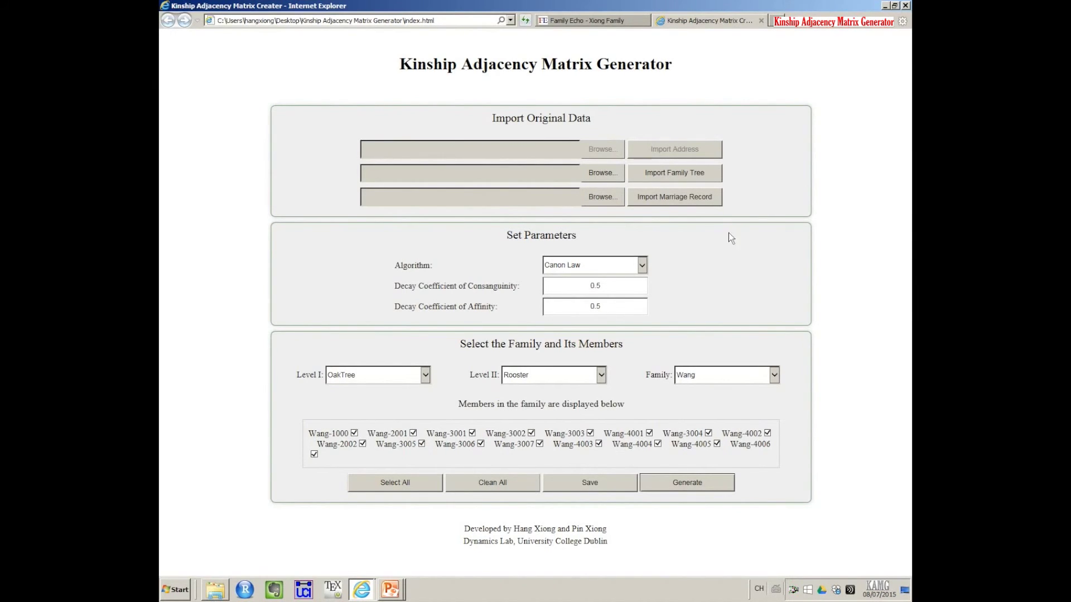
{"action": "left_click", "coordinate": [413, 378]}
{"action": "left_click", "coordinate": [401, 383]}
{"action": "left_click", "coordinate": [563, 377]}
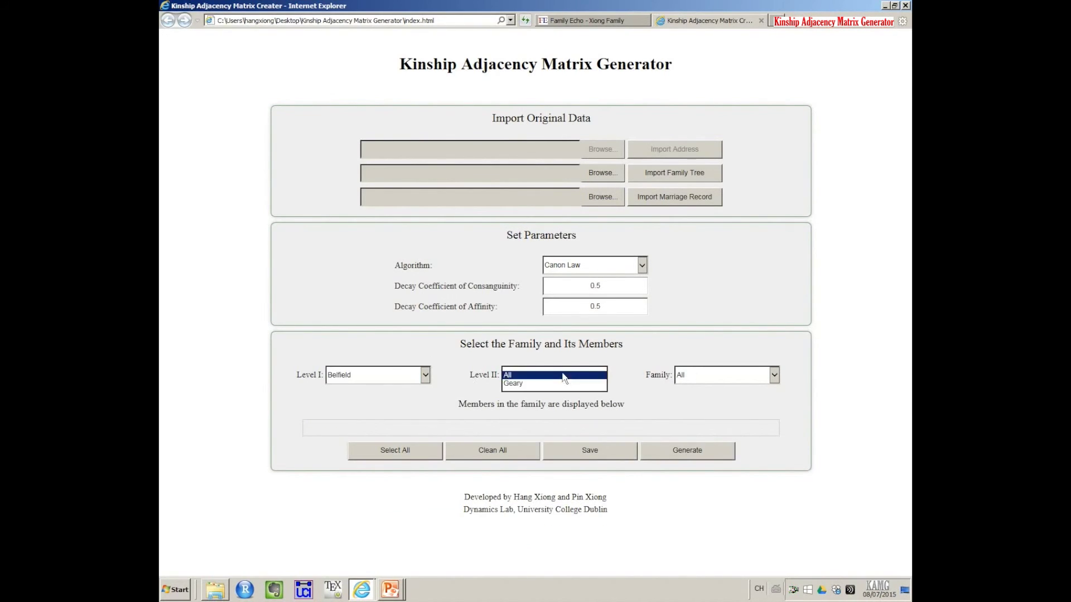
{"action": "left_click", "coordinate": [560, 384]}
{"action": "left_click", "coordinate": [741, 375]}
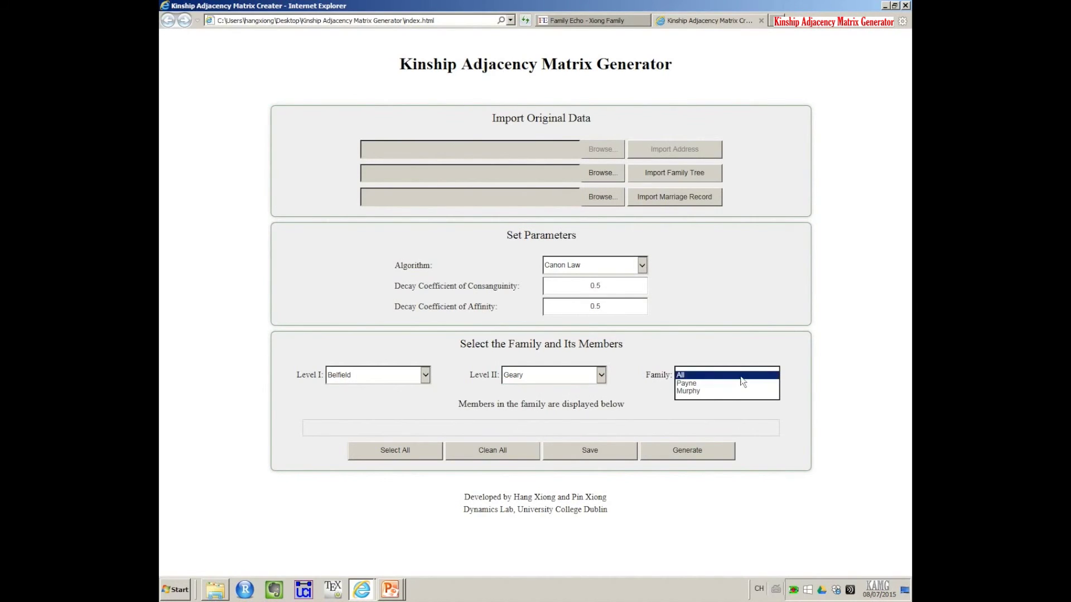
{"action": "left_click", "coordinate": [712, 383]}
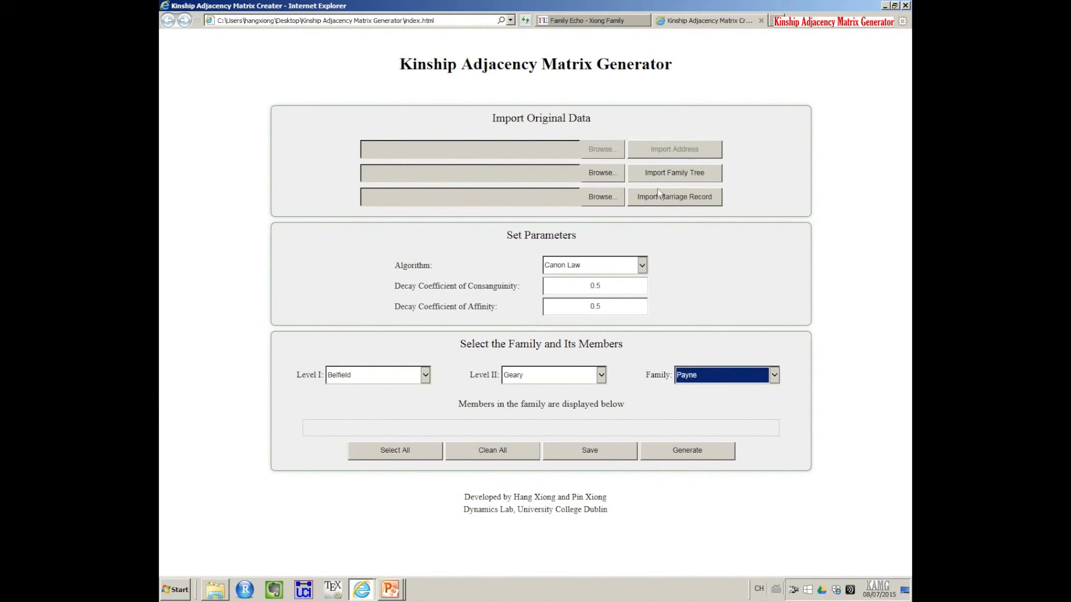
Import Payne-Family-Example-5-Jul-2015.ged as the Payne family tree.
{"action": "left_click", "coordinate": [603, 173]}
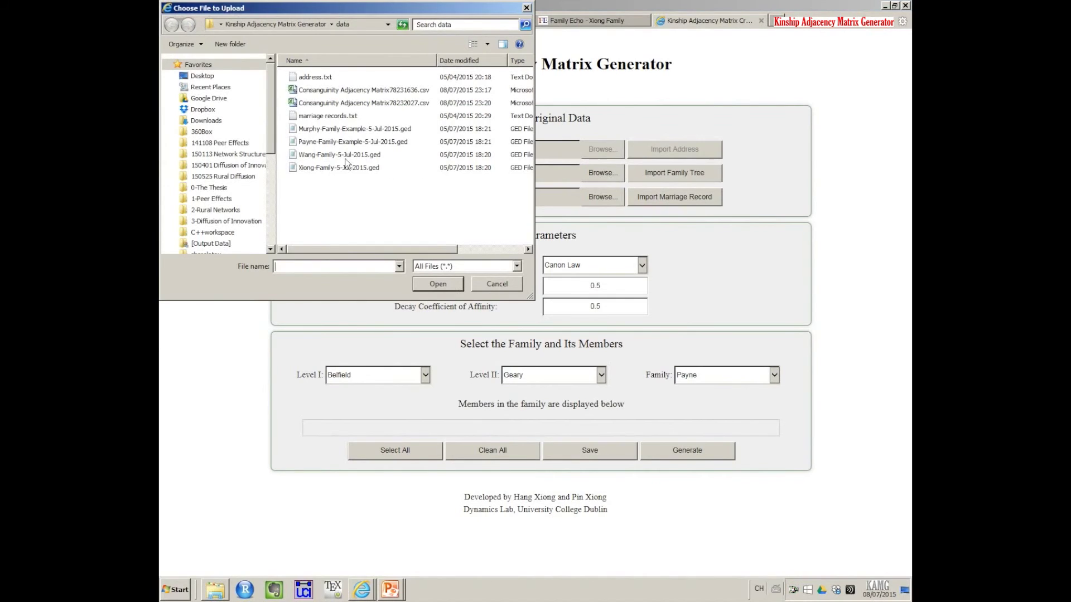
{"action": "left_click", "coordinate": [346, 143]}
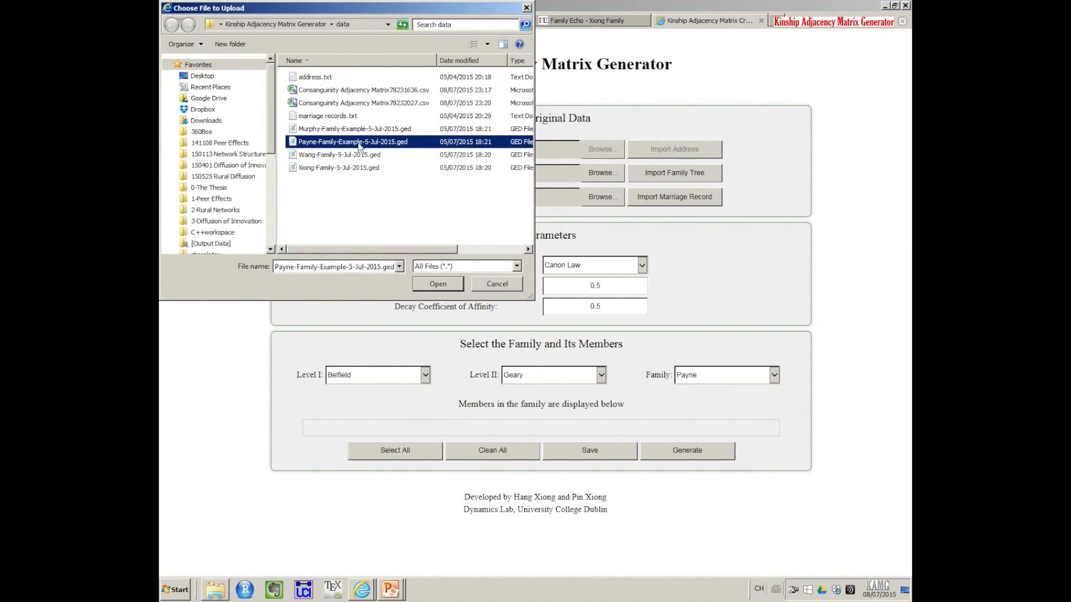
{"action": "left_click", "coordinate": [439, 284]}
{"action": "left_click", "coordinate": [708, 172]}
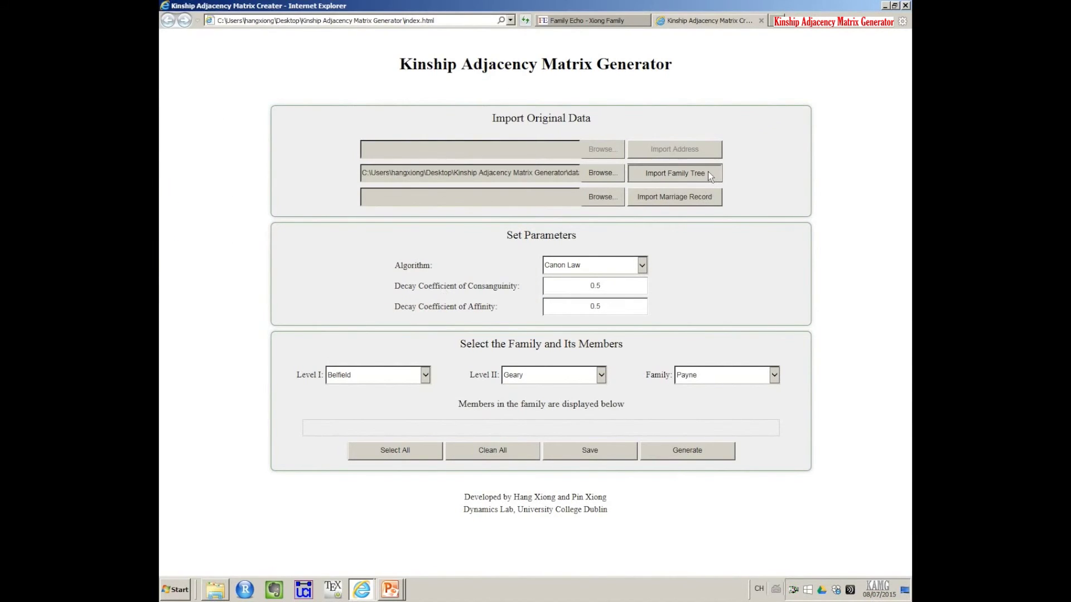
{"action": "left_click", "coordinate": [565, 331]}
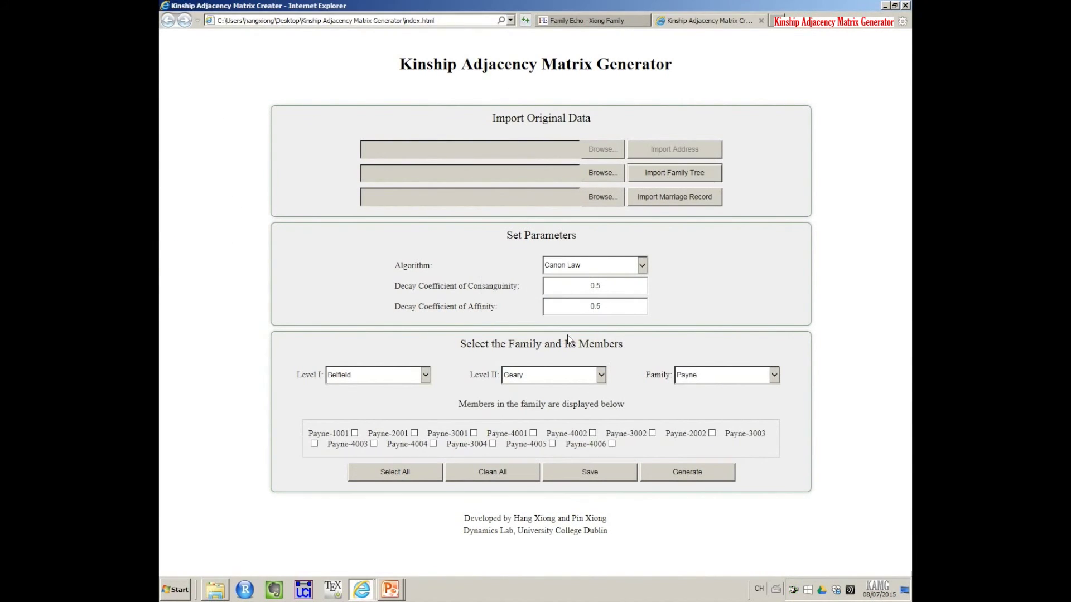
Select all members of the Payne family and save the selection.
{"action": "left_click", "coordinate": [404, 472]}
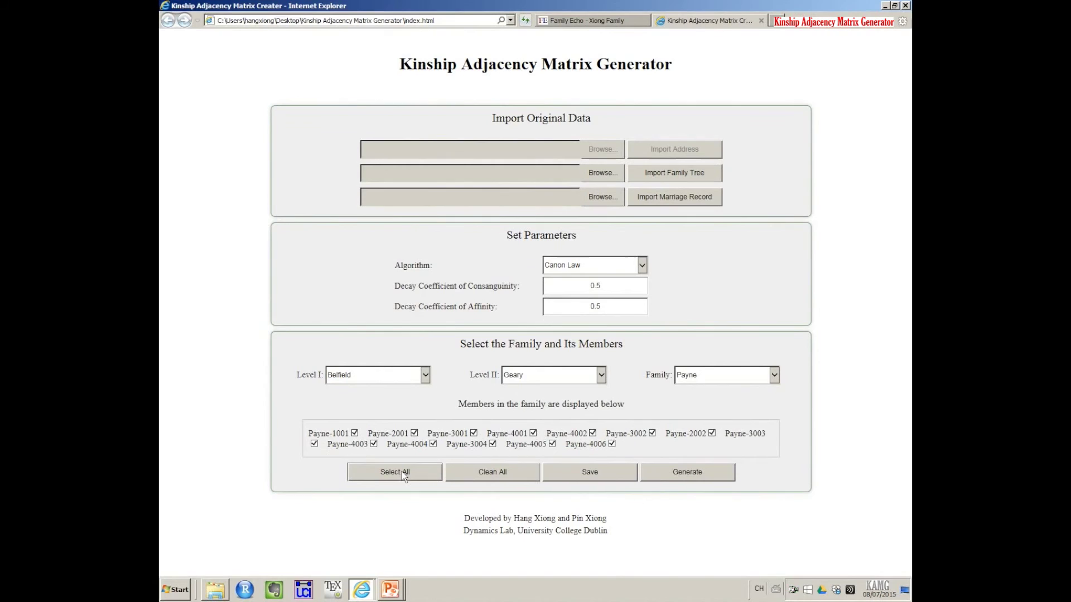
{"action": "left_click", "coordinate": [600, 473]}
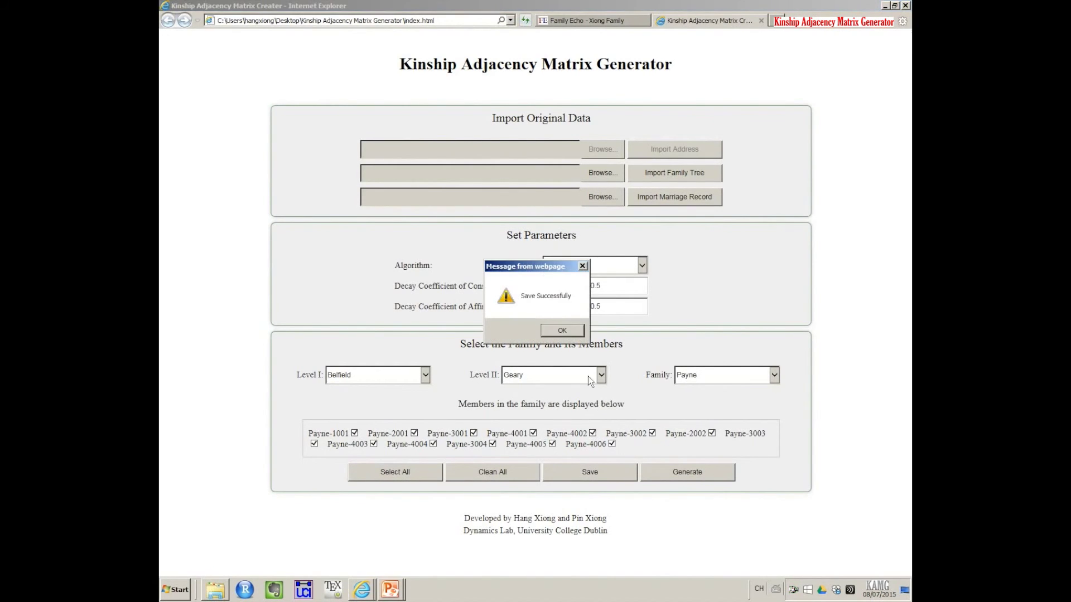
{"action": "left_click", "coordinate": [564, 330]}
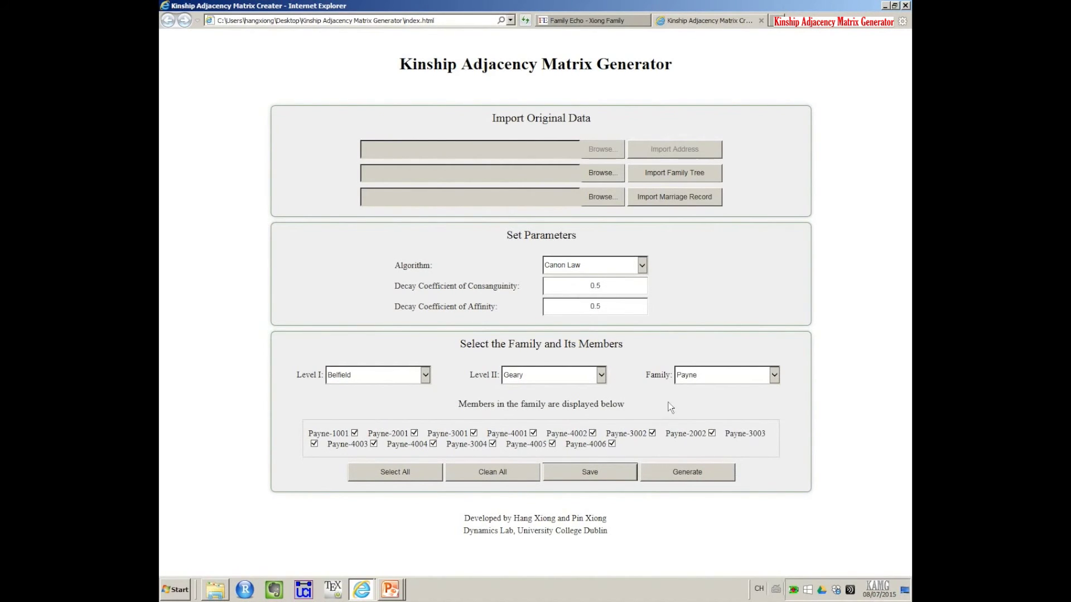
Choose the Murphy family and import Murphy-Family-Example-5-Jul-2015.ged as its family tree.
{"action": "left_click", "coordinate": [705, 379]}
{"action": "left_click", "coordinate": [701, 383]}
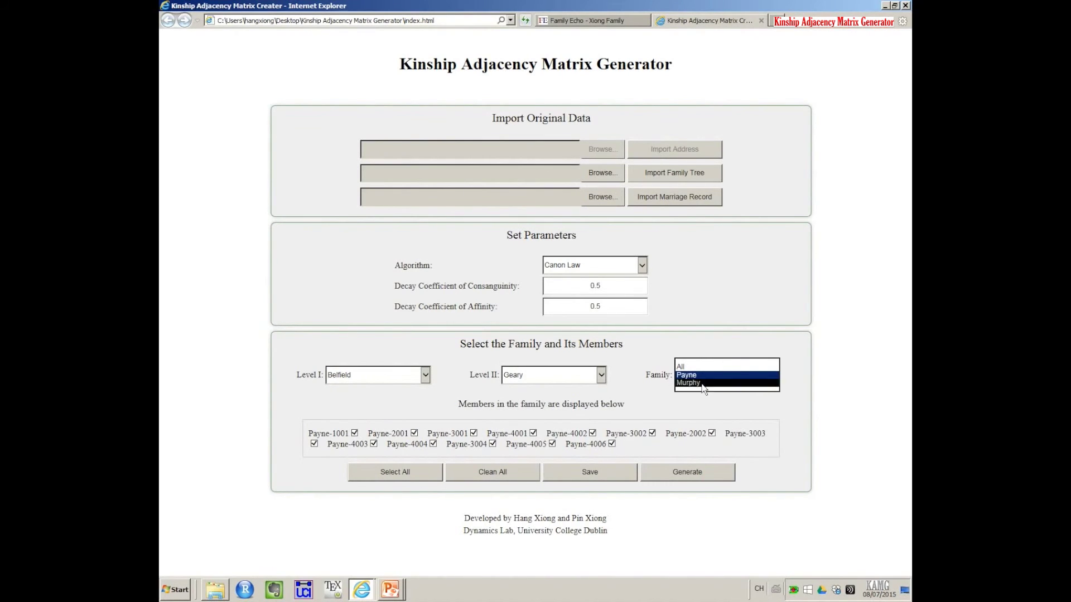
{"action": "left_click", "coordinate": [601, 174]}
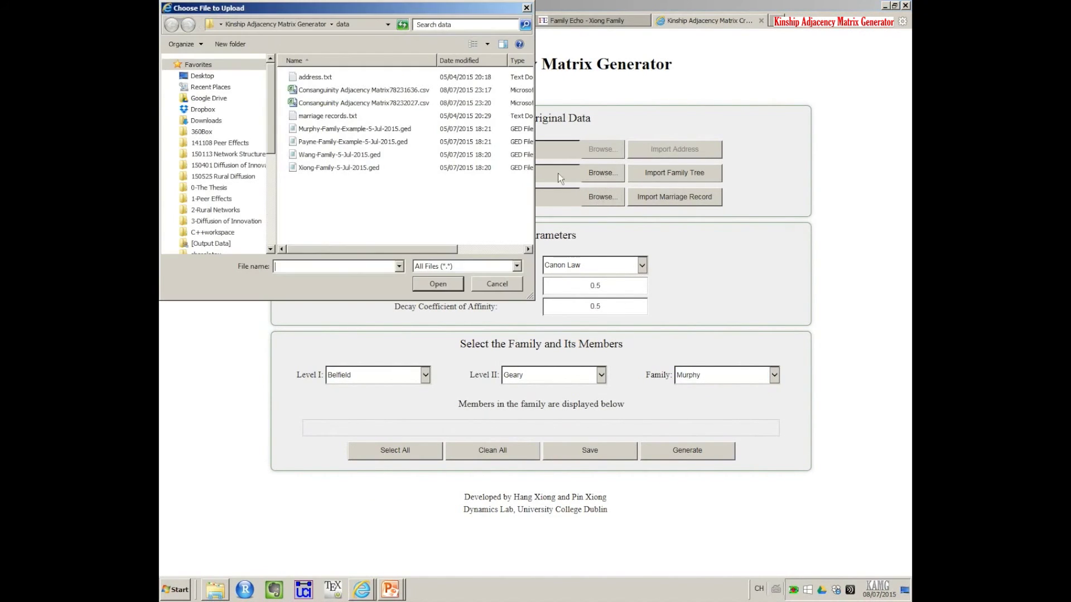
{"action": "left_click", "coordinate": [346, 129]}
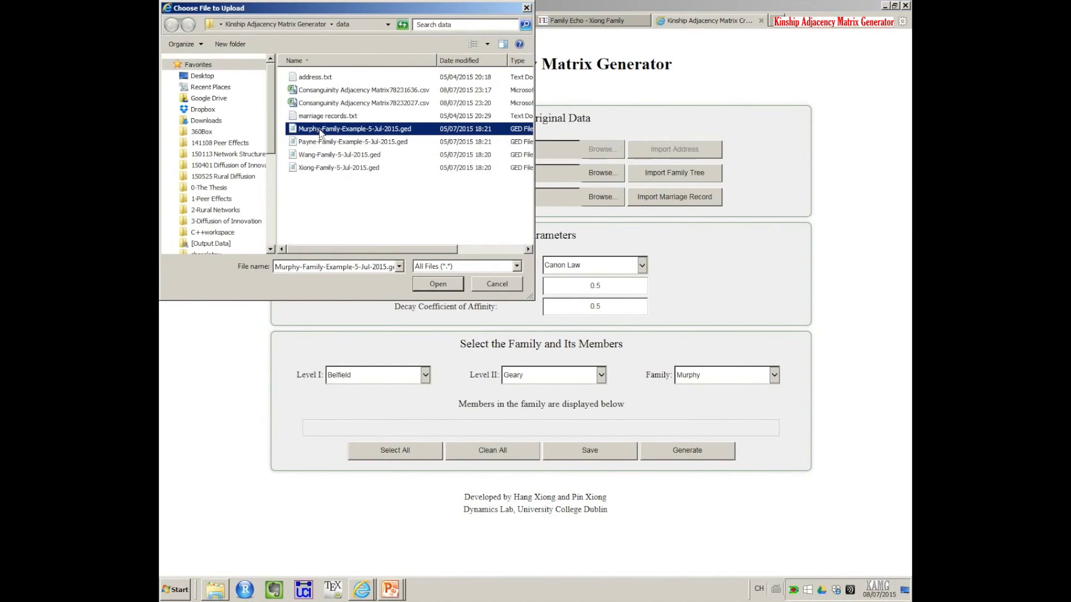
{"action": "left_click", "coordinate": [434, 285]}
{"action": "left_click", "coordinate": [661, 173]}
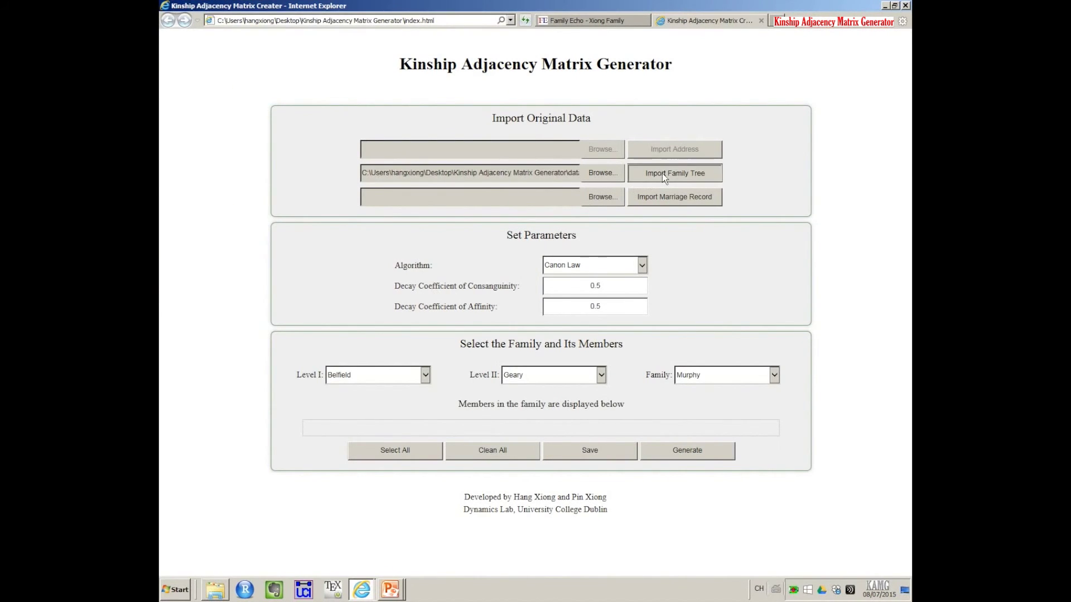
{"action": "left_click", "coordinate": [578, 330]}
Select all members of the Murphy family and save the selection.
{"action": "left_click", "coordinate": [411, 482]}
{"action": "left_click", "coordinate": [577, 481]}
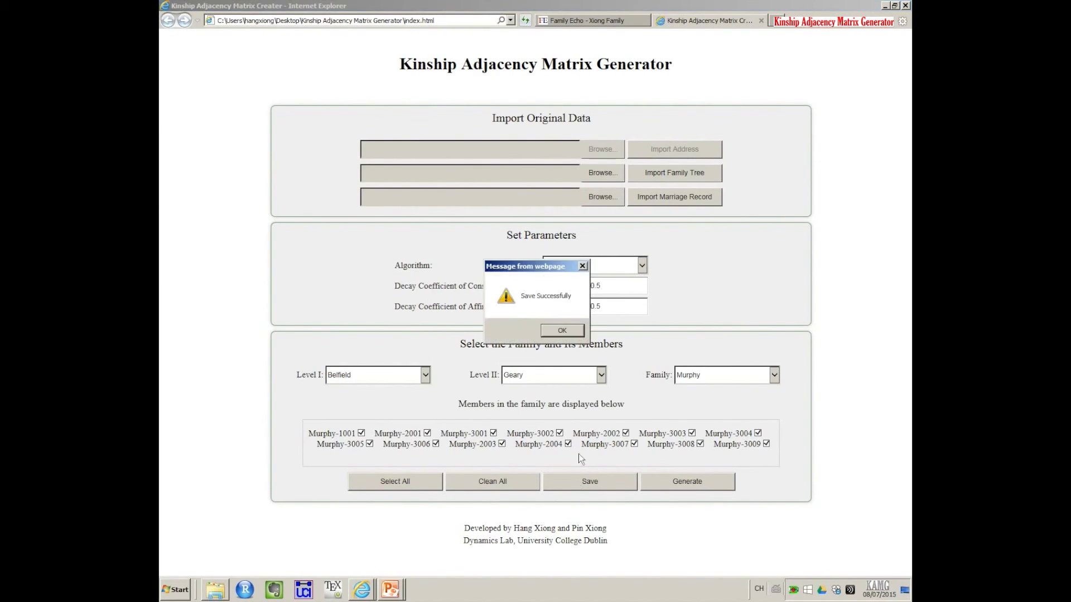
{"action": "left_click", "coordinate": [554, 331]}
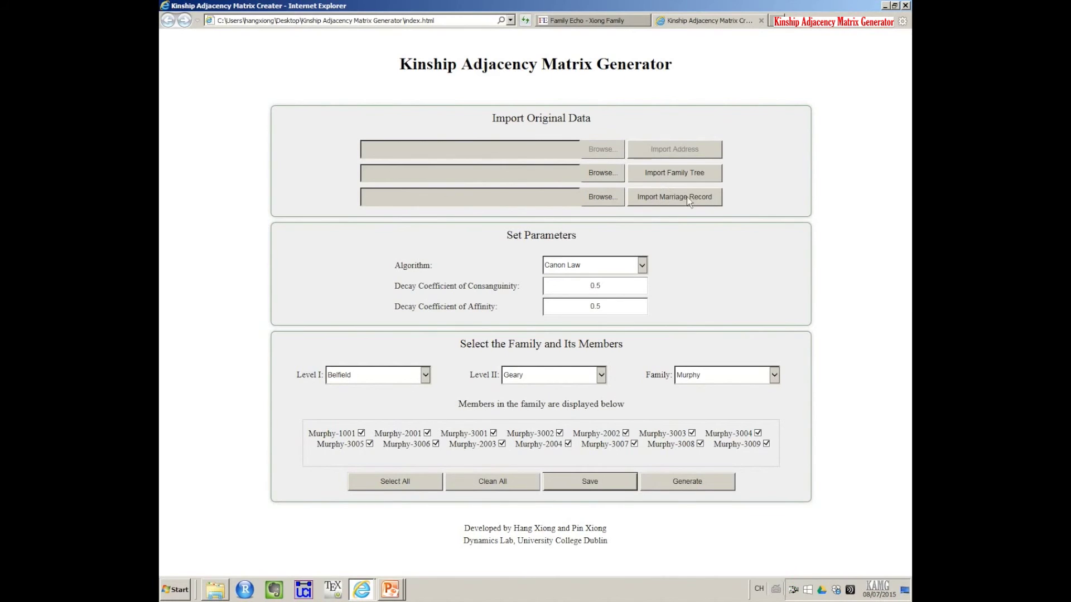
Import marriage records.txt from the data folder as the marriage record.
{"action": "left_click", "coordinate": [608, 200]}
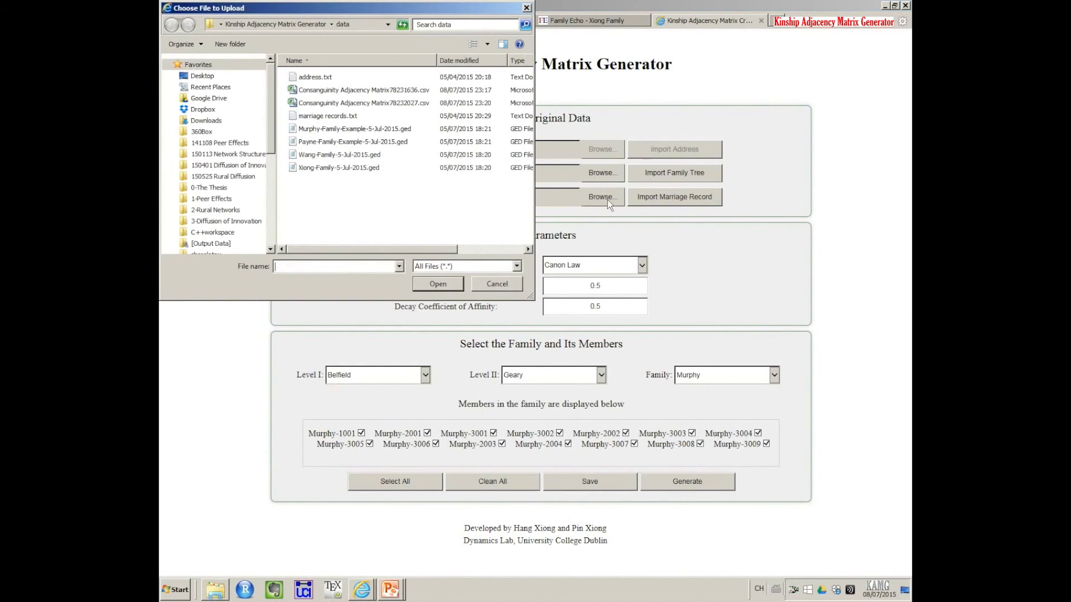
{"action": "left_click", "coordinate": [335, 116]}
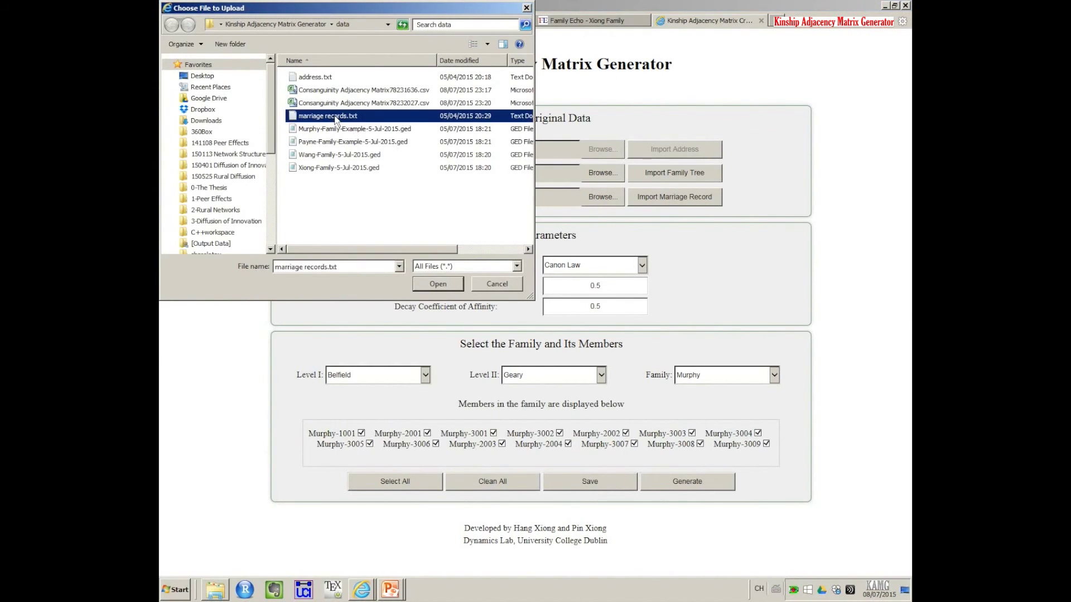
{"action": "left_click", "coordinate": [435, 286]}
{"action": "left_click", "coordinate": [676, 196]}
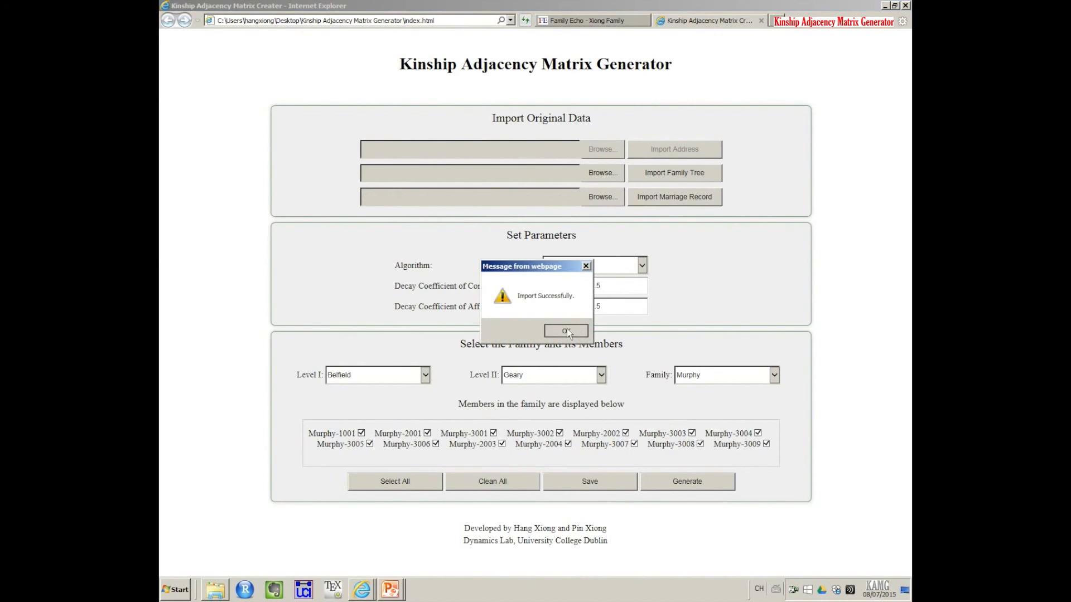
{"action": "left_click", "coordinate": [567, 329]}
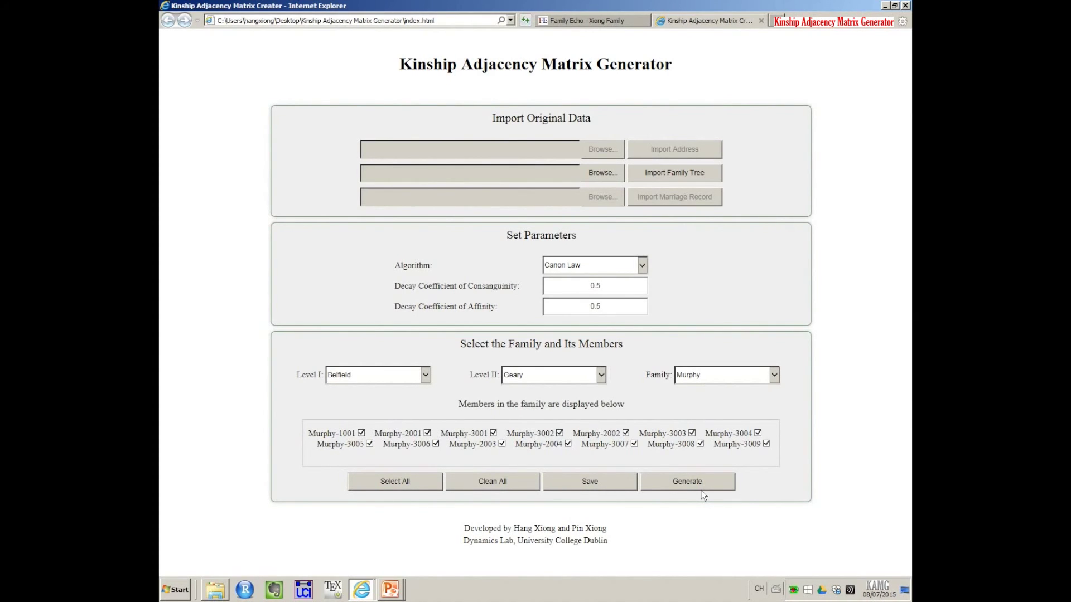
Generate the kinship matrix for the saved family members with the Canon Law algorithm and both decay coefficients at 0.5.
{"action": "left_click", "coordinate": [694, 479]}
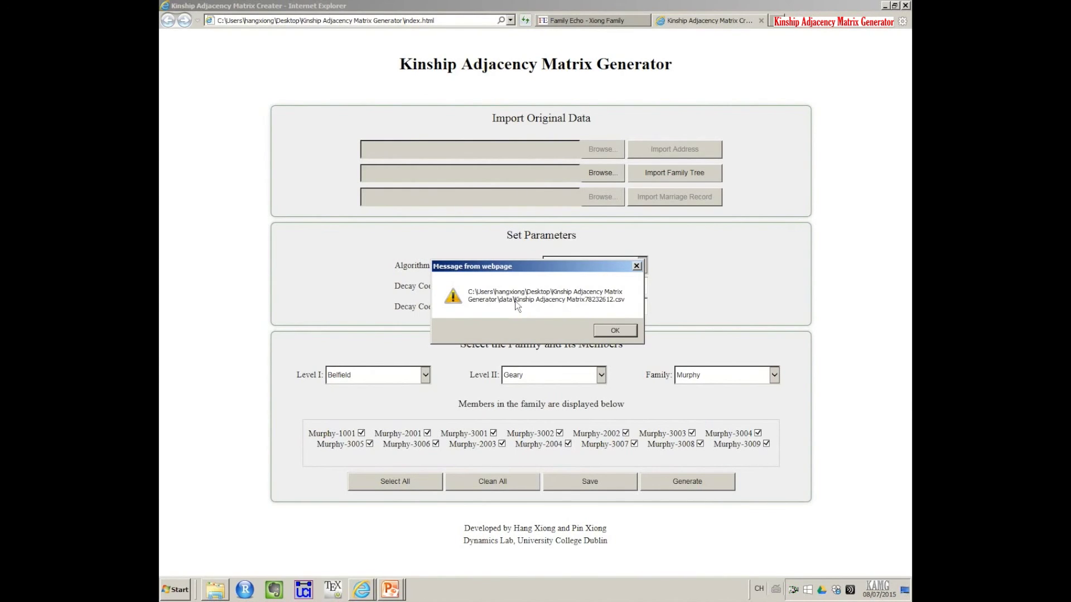
{"action": "left_click", "coordinate": [605, 330]}
{"action": "left_click", "coordinate": [577, 330]}
Open Kinship Adjacency Matrix78232612.csv from the data folder in Excel and look through the member rows of the four families.
{"action": "key", "text": "alt+Tab"}
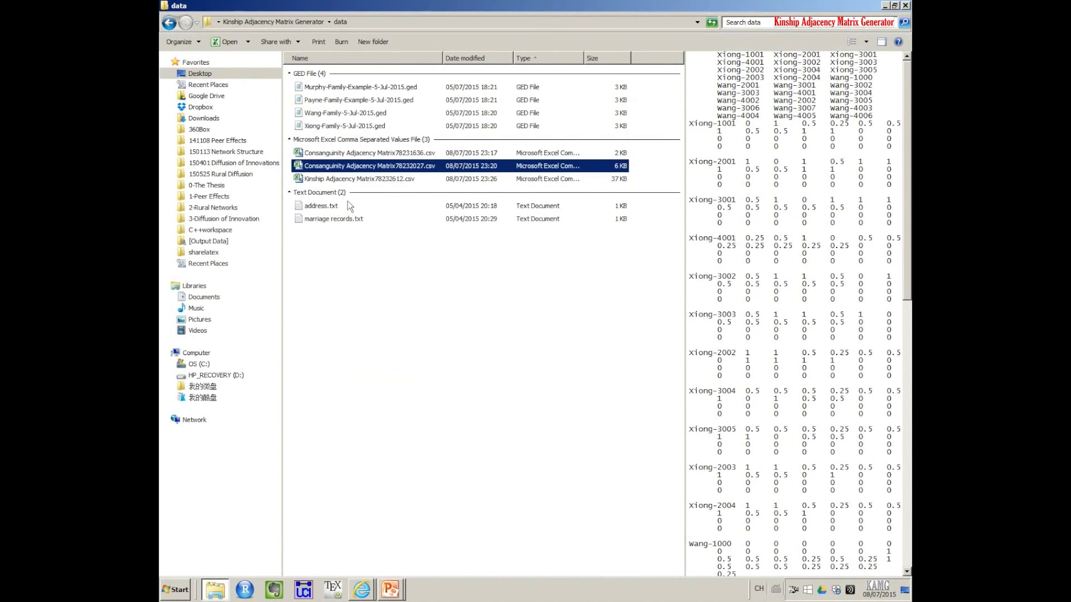
{"action": "left_click", "coordinate": [379, 178]}
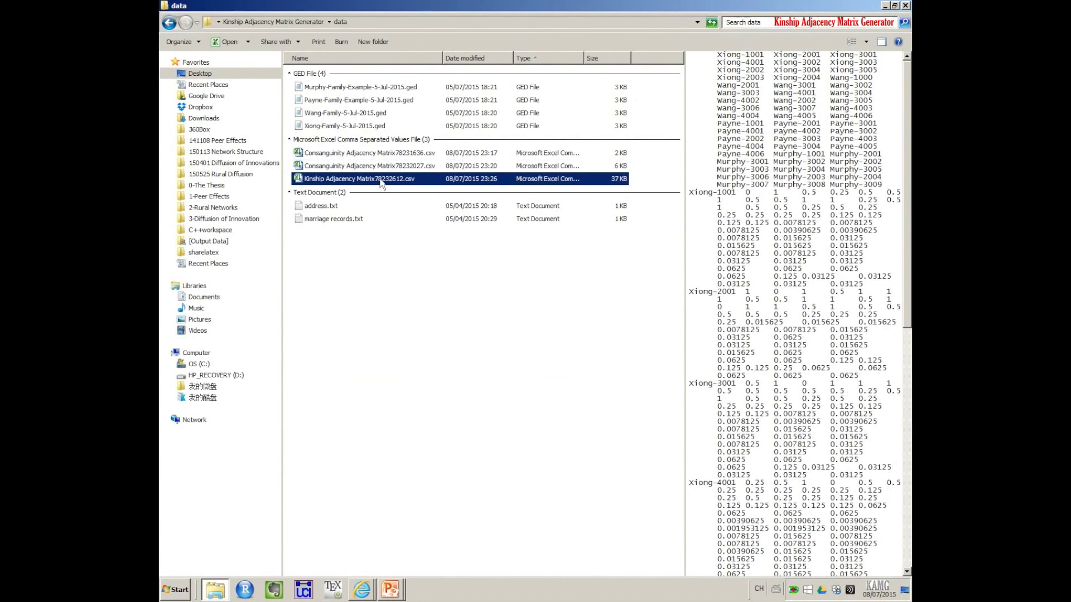
{"action": "double_click", "coordinate": [309, 180]}
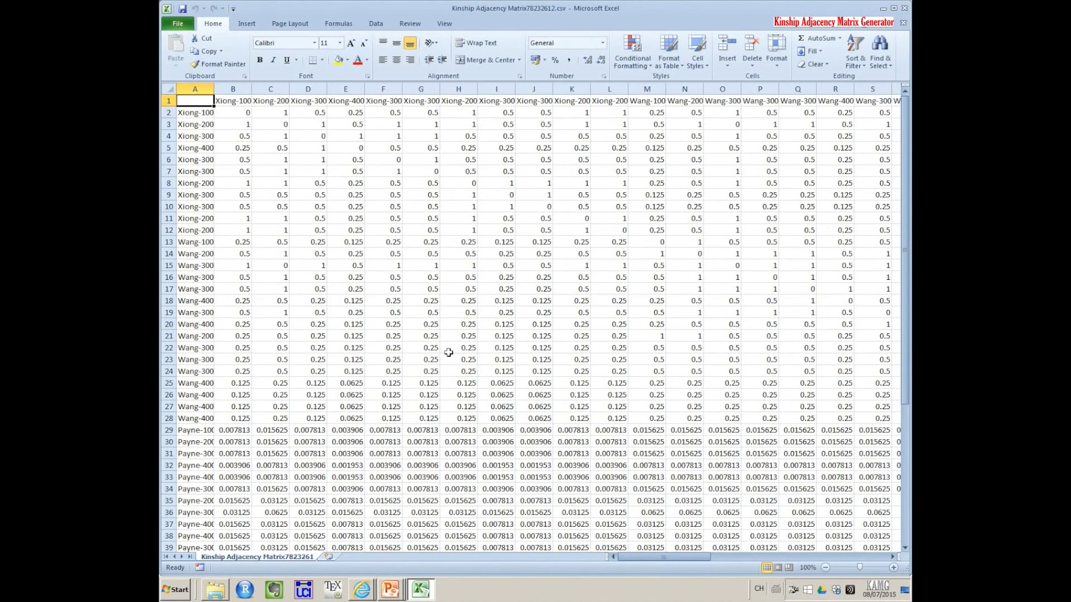
{"action": "scroll", "coordinate": [447, 357], "scroll_direction": "down", "scroll_amount": 9}
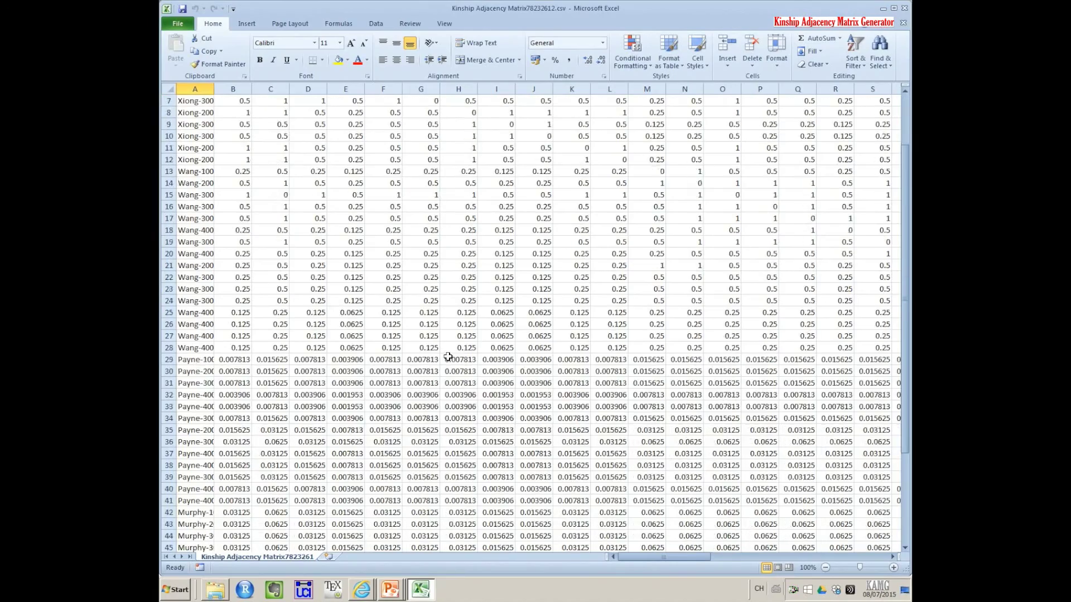
{"action": "scroll", "coordinate": [194, 384], "scroll_direction": "up", "scroll_amount": 6}
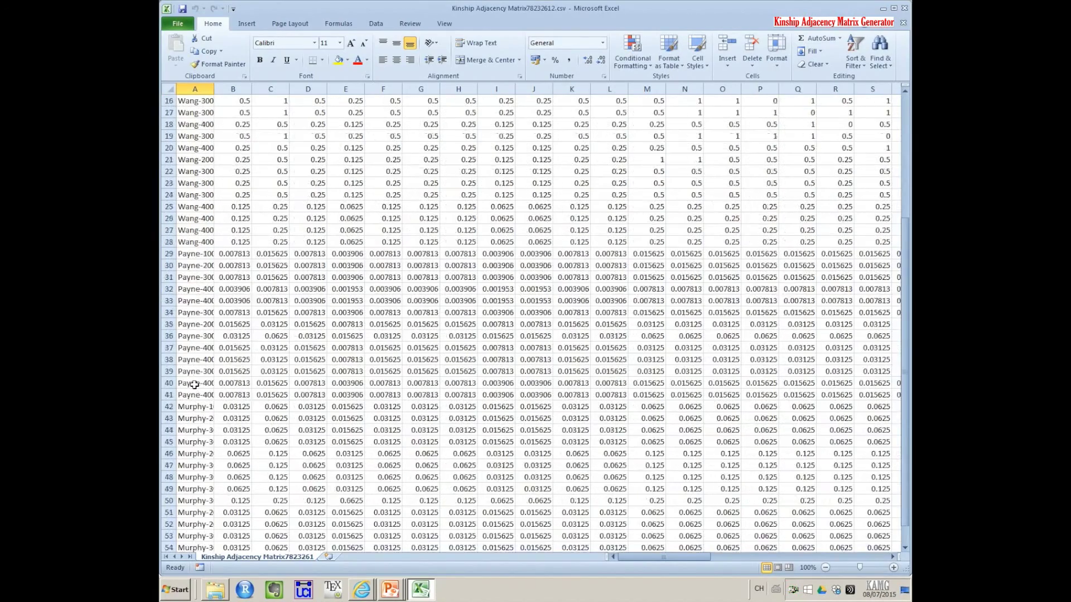
{"action": "scroll", "coordinate": [195, 385], "scroll_direction": "up", "scroll_amount": 3}
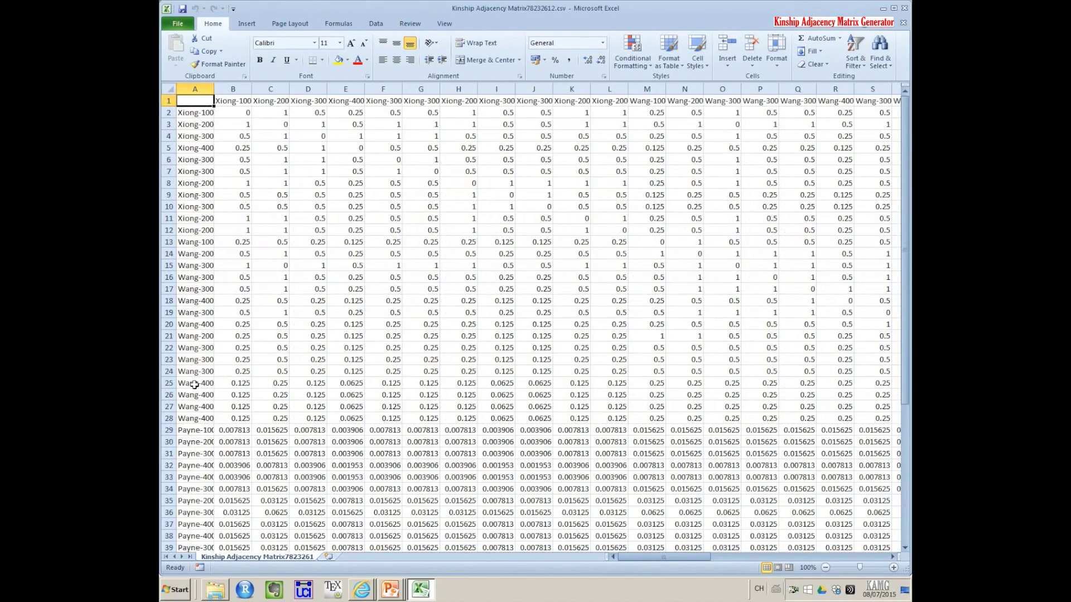
Select the entire block of kinship values, B2:BC55, to examine the full extent of the matrix.
{"action": "left_click_drag", "start_coordinate": [229, 113], "coordinate": [849, 519]}
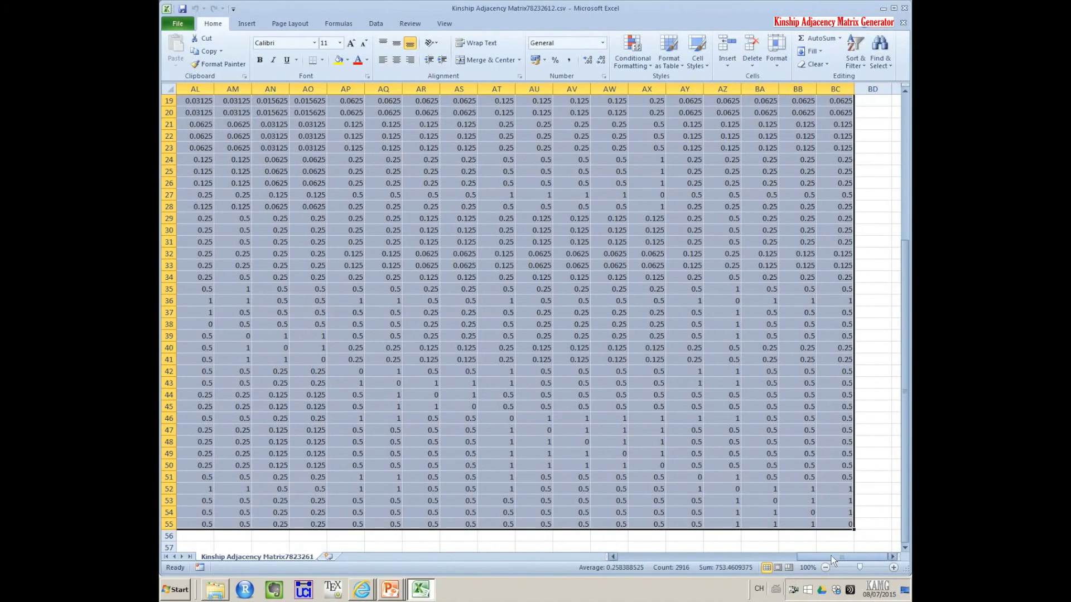
{"action": "left_click_drag", "start_coordinate": [831, 557], "coordinate": [651, 553]}
{"action": "scroll", "coordinate": [577, 428], "scroll_direction": "up", "scroll_amount": 6}
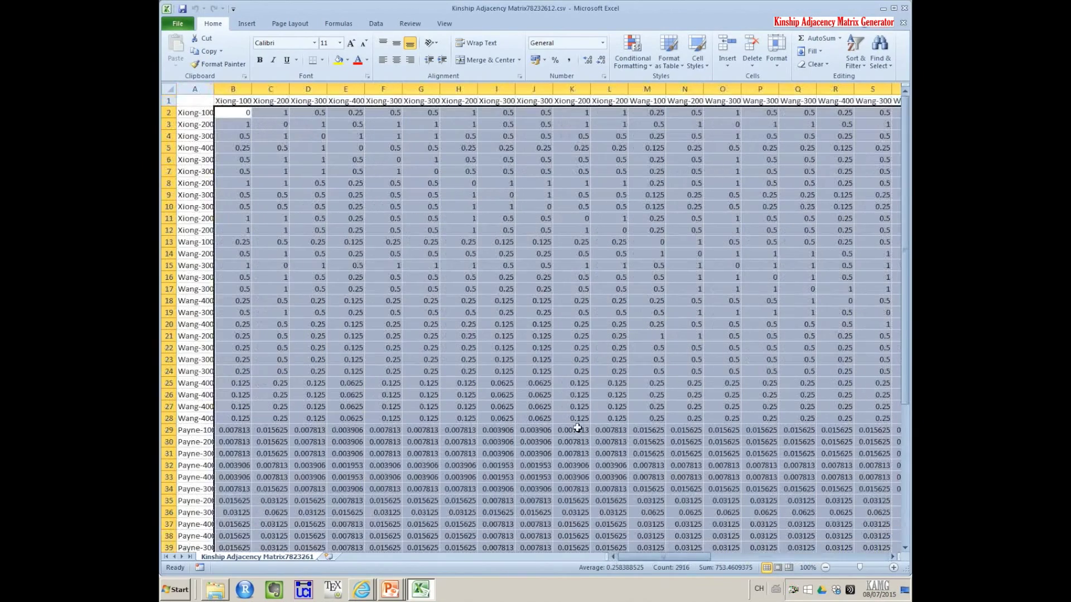
Examine the Xiong block in B2:C12 and the Xiong and Wang rows across the Payne and Murphy columns in B2:AW17.
{"action": "left_click", "coordinate": [232, 111]}
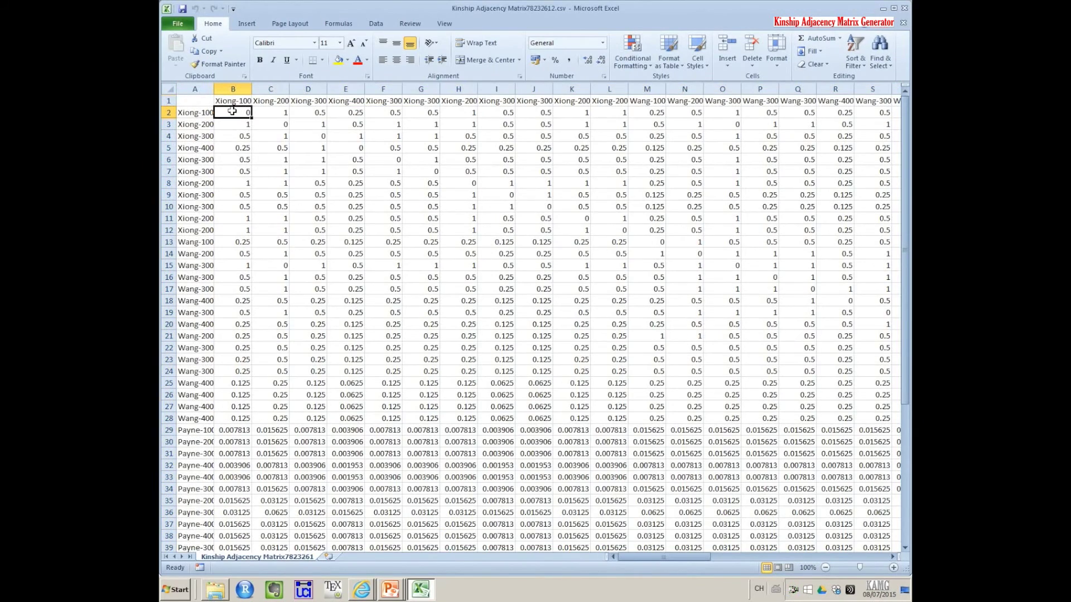
{"action": "left_click_drag", "start_coordinate": [232, 111], "coordinate": [278, 229]}
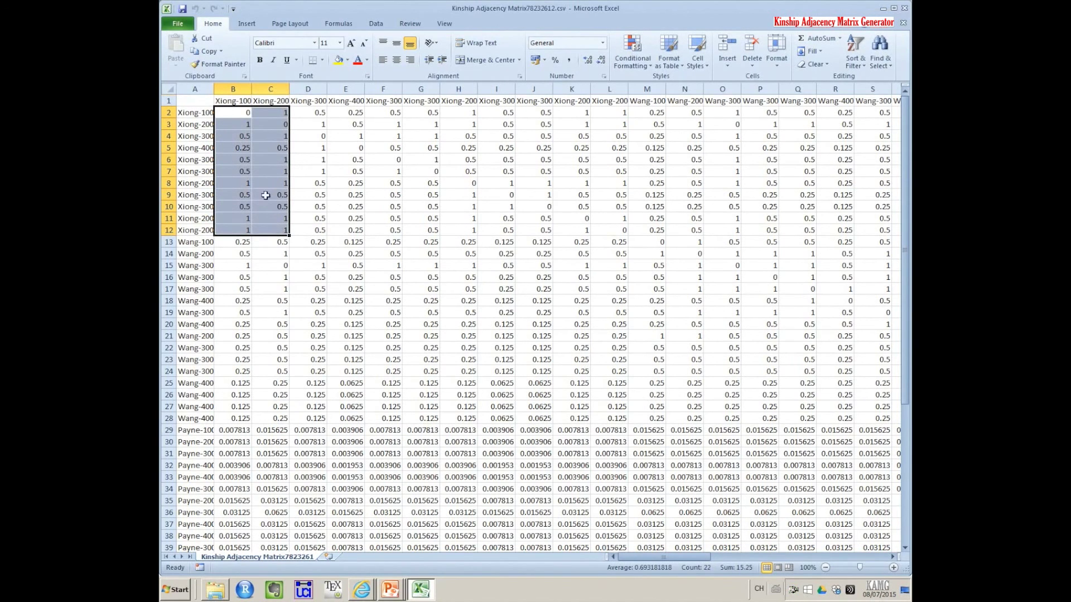
{"action": "left_click", "coordinate": [230, 113]}
{"action": "left_click_drag", "start_coordinate": [230, 113], "coordinate": [737, 276]}
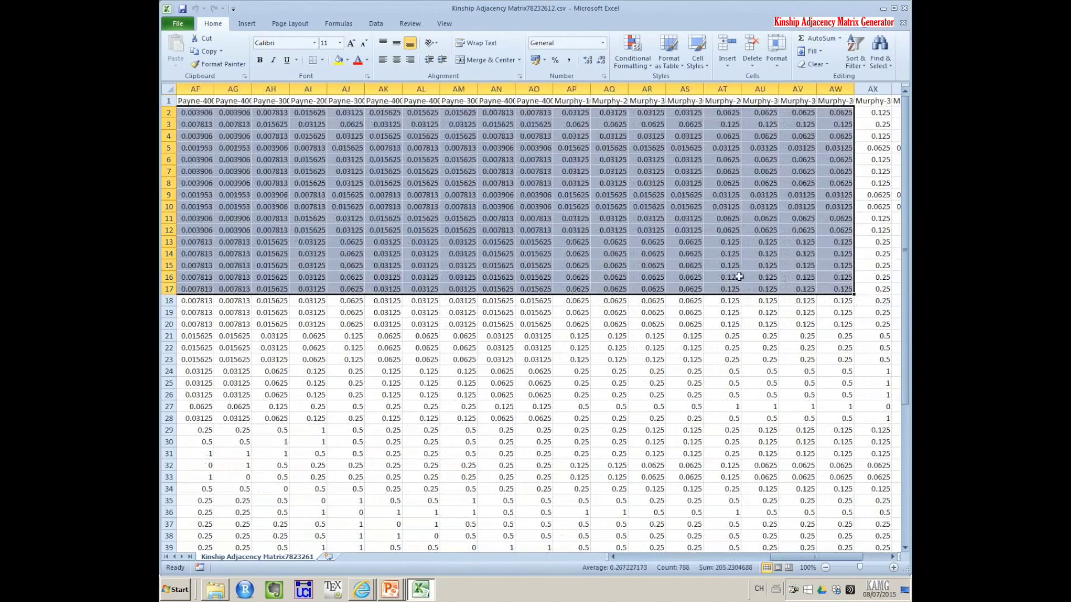
{"action": "left_click", "coordinate": [737, 276]}
{"action": "left_click_drag", "start_coordinate": [823, 556], "coordinate": [642, 555]}
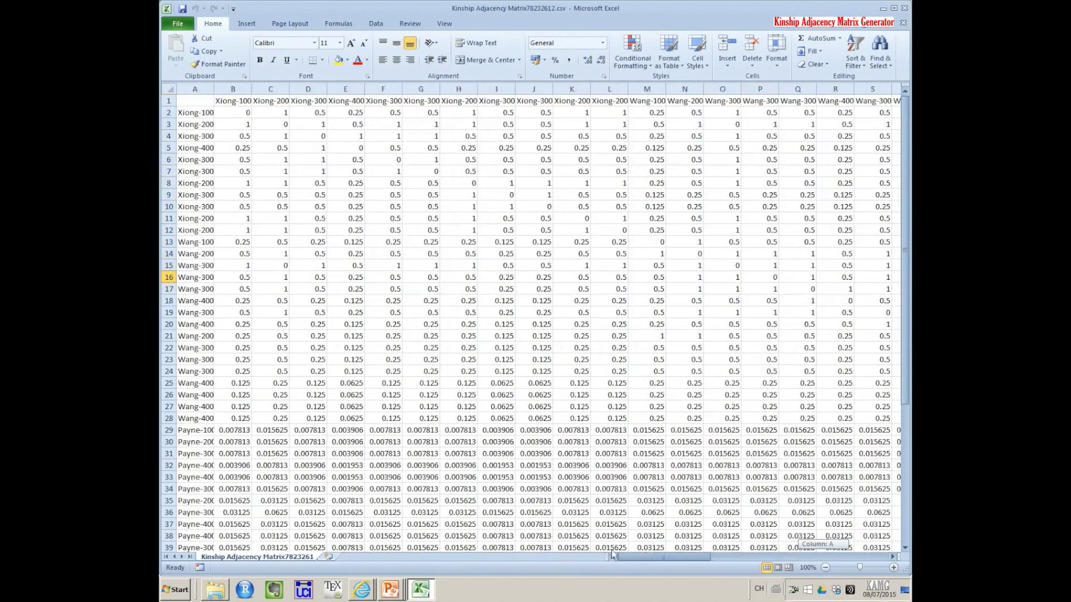
{"action": "left_click_drag", "start_coordinate": [535, 537], "coordinate": [505, 534]}
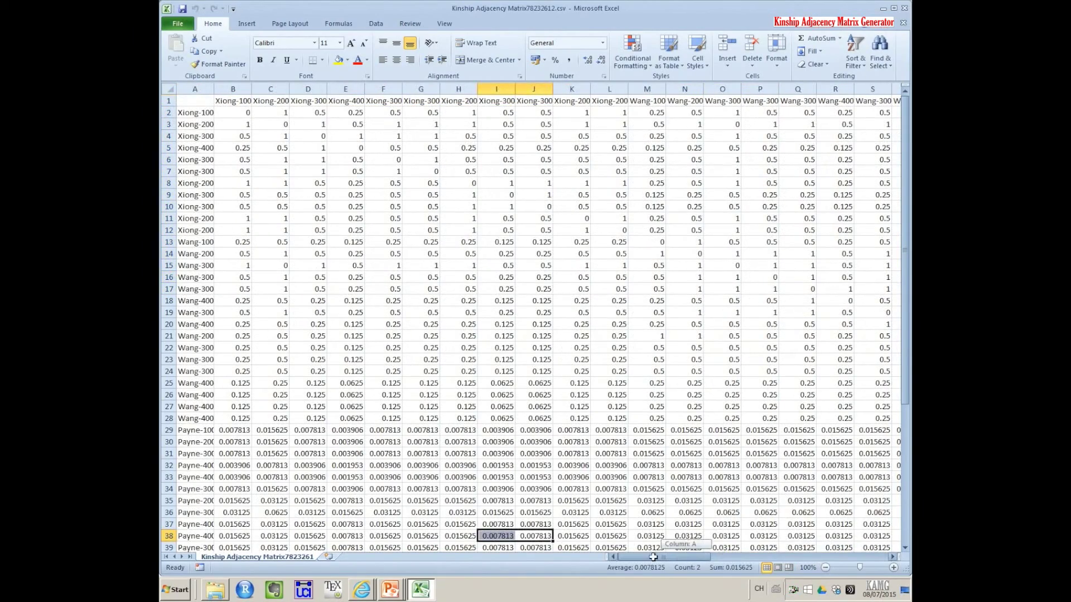
Fit the width of column A to its contents to read the full member IDs.
{"action": "left_click", "coordinate": [618, 524]}
{"action": "double_click", "coordinate": [214, 89]}
{"action": "left_click", "coordinate": [236, 115]}
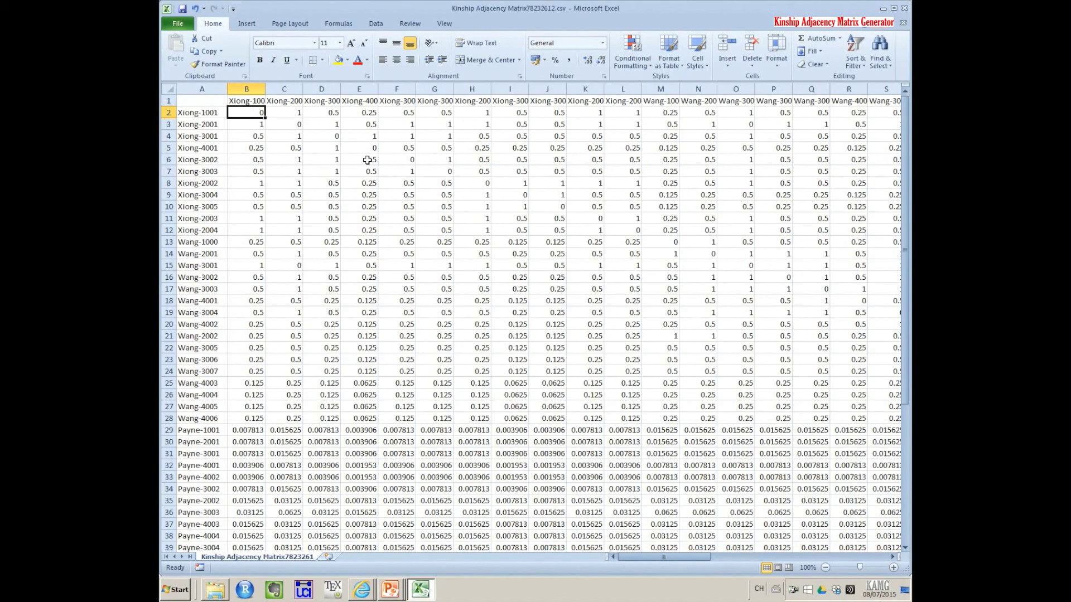
Close the kinship matrix file without saving changes and switch to the PowerPoint slide show.
{"action": "left_click", "coordinate": [904, 8]}
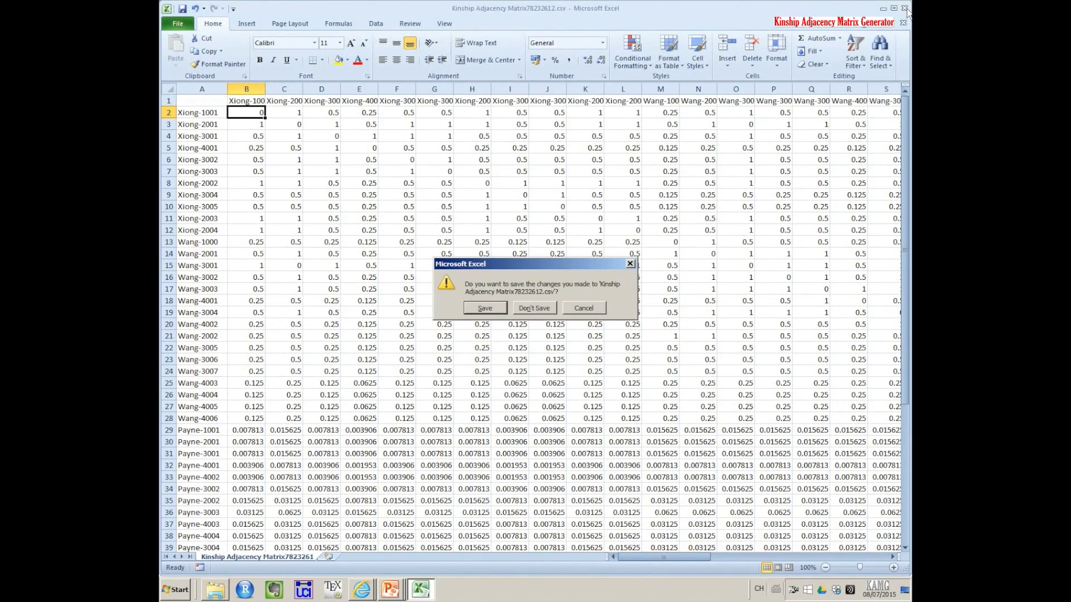
{"action": "left_click", "coordinate": [536, 308]}
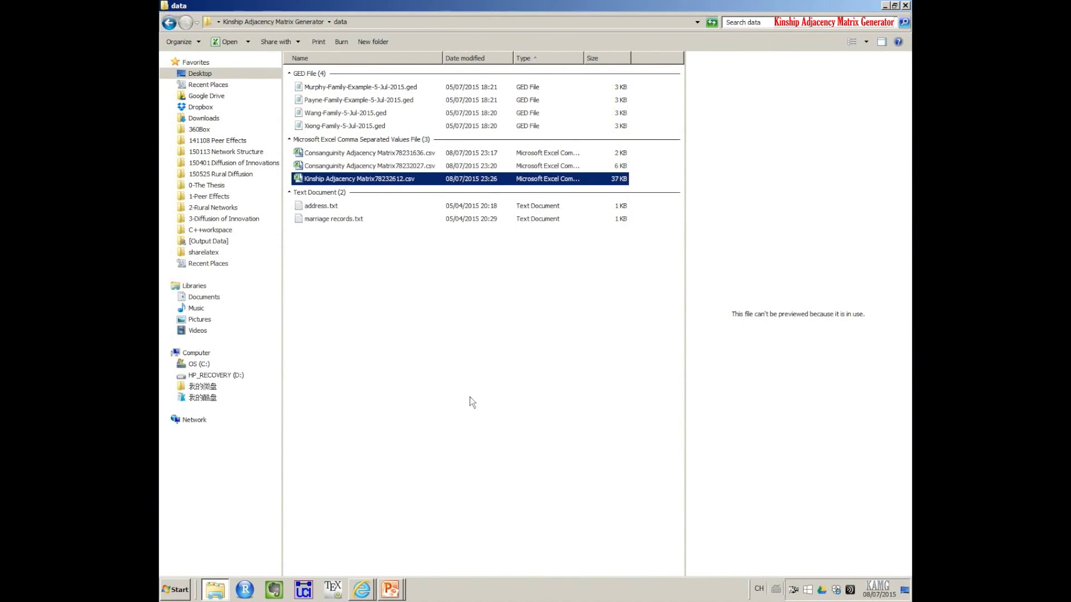
{"action": "key", "text": "alt+Tab"}
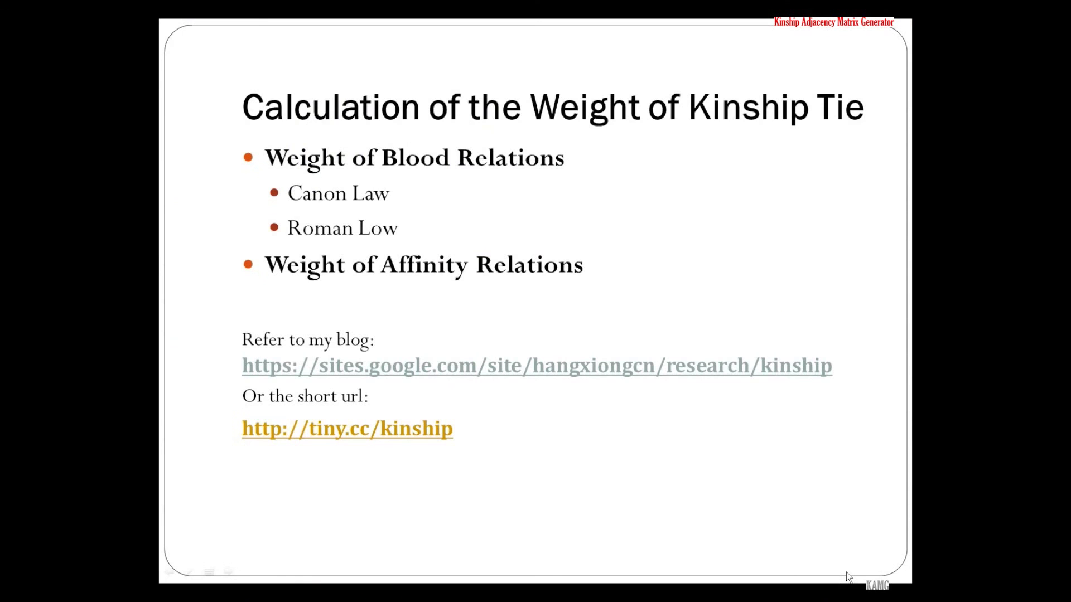